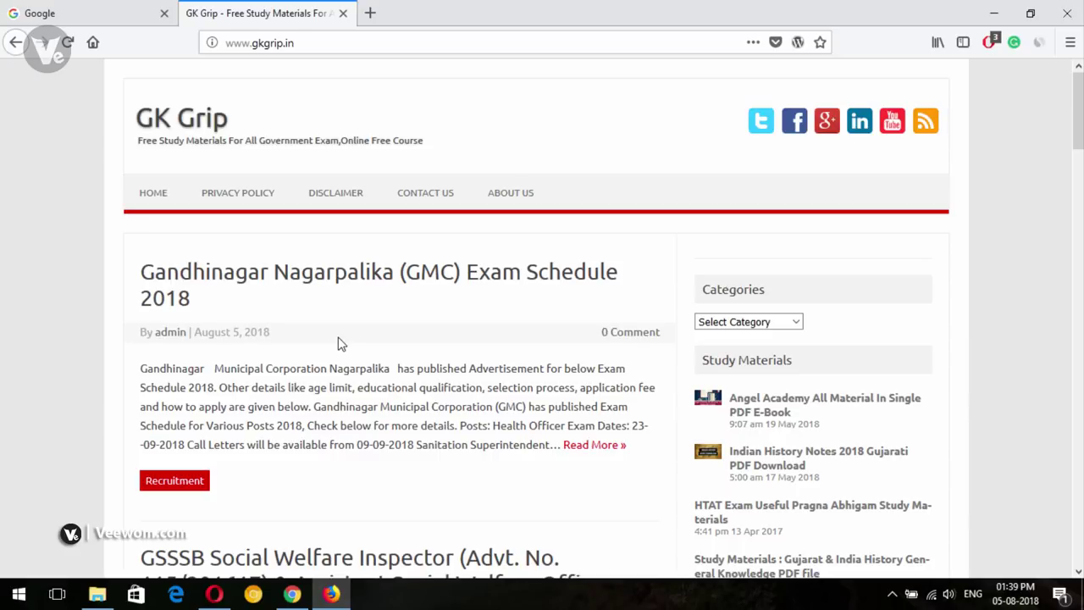
{"action": "left_click", "coordinate": [990, 8]}
Clear away the browser and Logos folder windows, then launch Photoshop from the Run box
{"action": "left_click", "coordinate": [991, 9]}
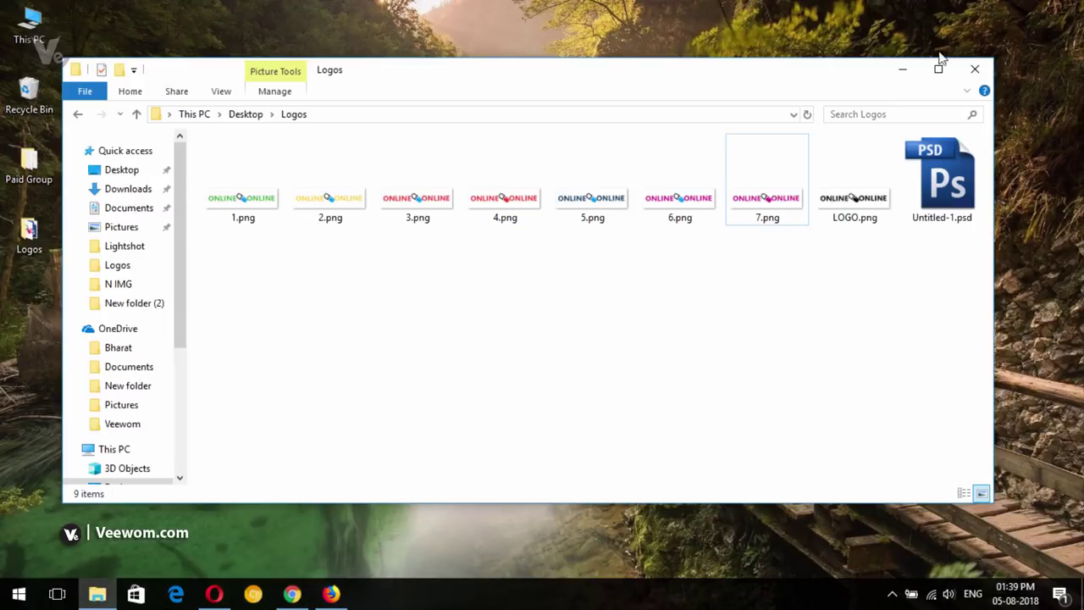
{"action": "left_click", "coordinate": [902, 68]}
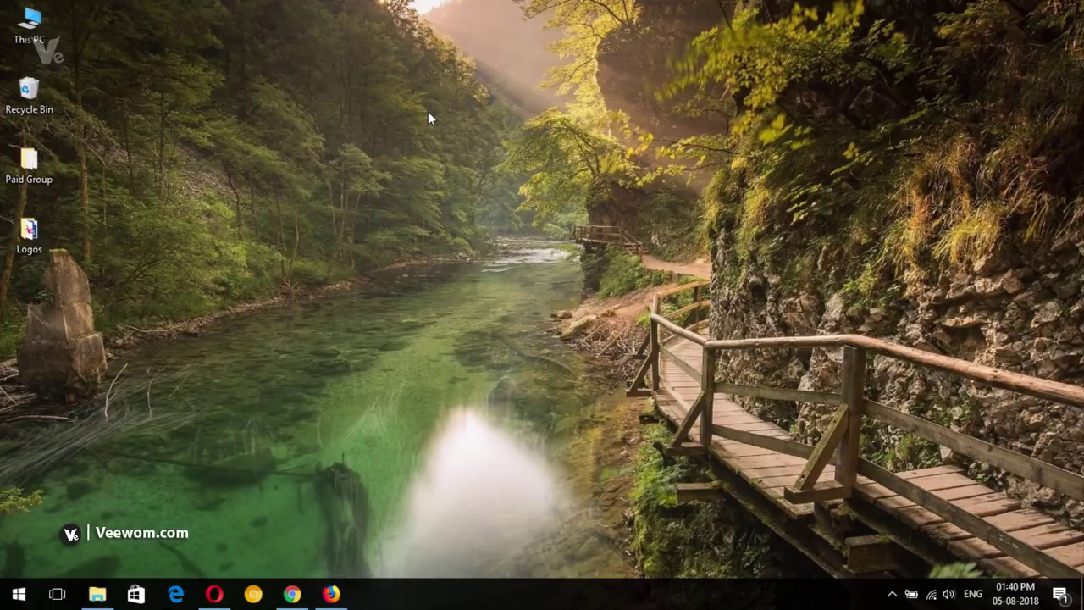
{"action": "key", "text": "super+r"}
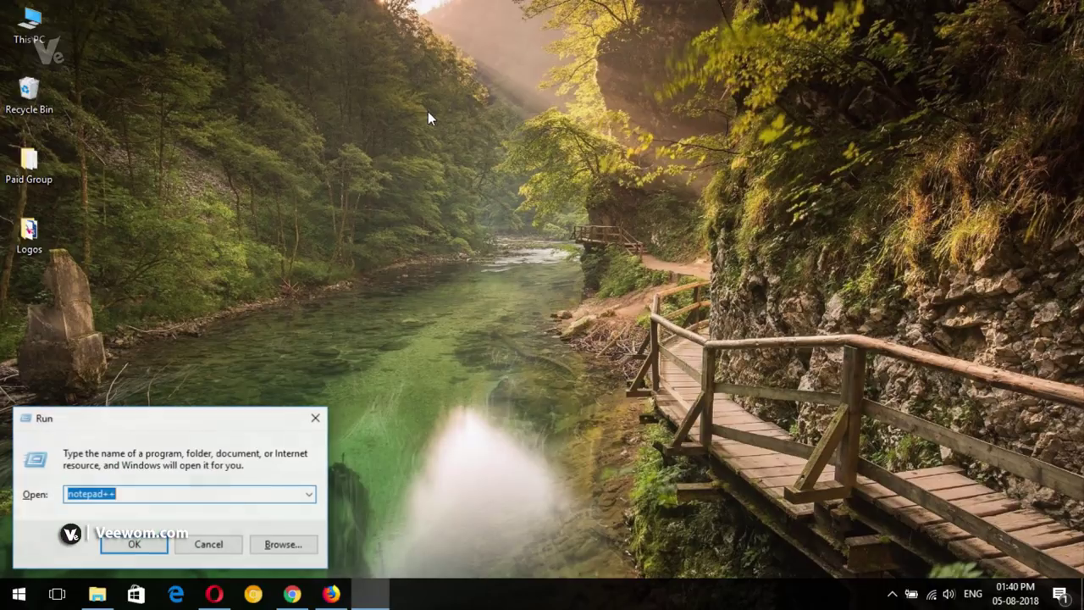
{"action": "type", "text": "pho"}
{"action": "key", "text": "Down"}
{"action": "key", "text": "Return"}
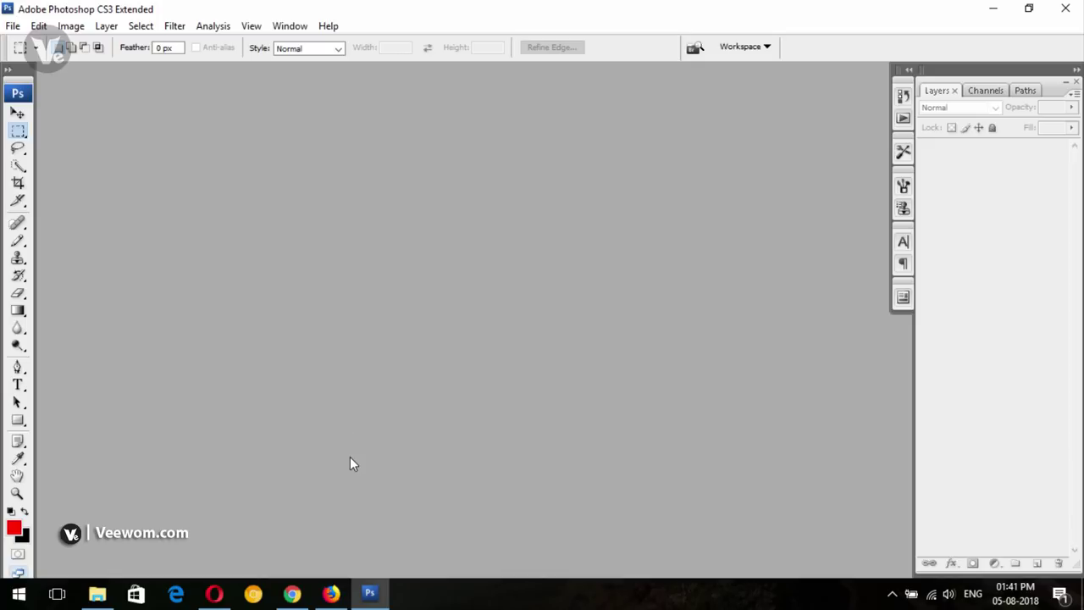
Open the Noun Project bookmark in a new Firefox tab and ready its icon search
{"action": "left_click", "coordinate": [330, 593]}
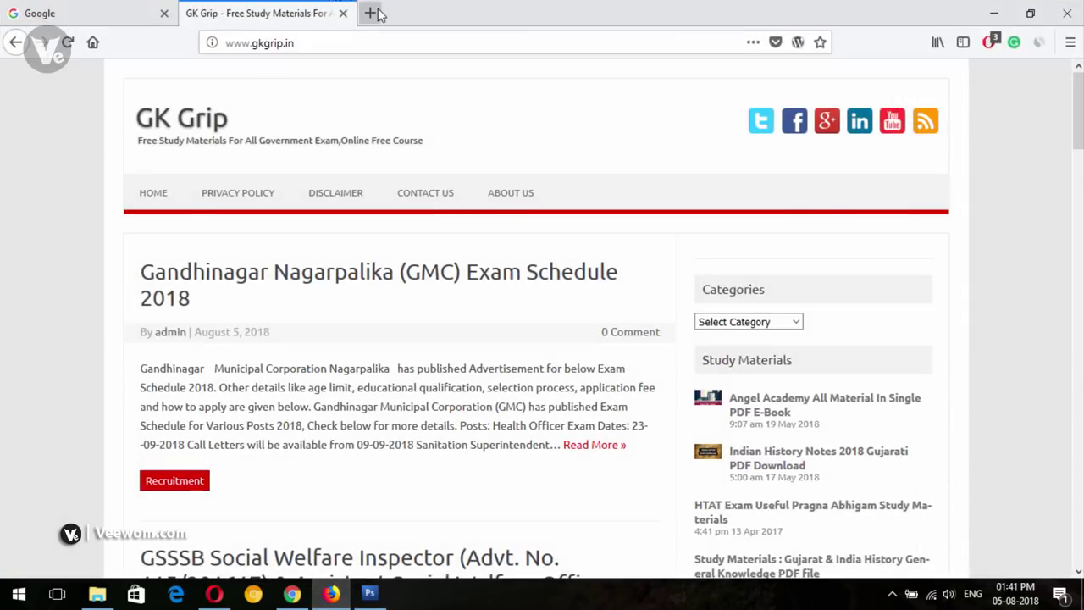
{"action": "left_click", "coordinate": [367, 13]}
{"action": "left_click", "coordinate": [938, 44]}
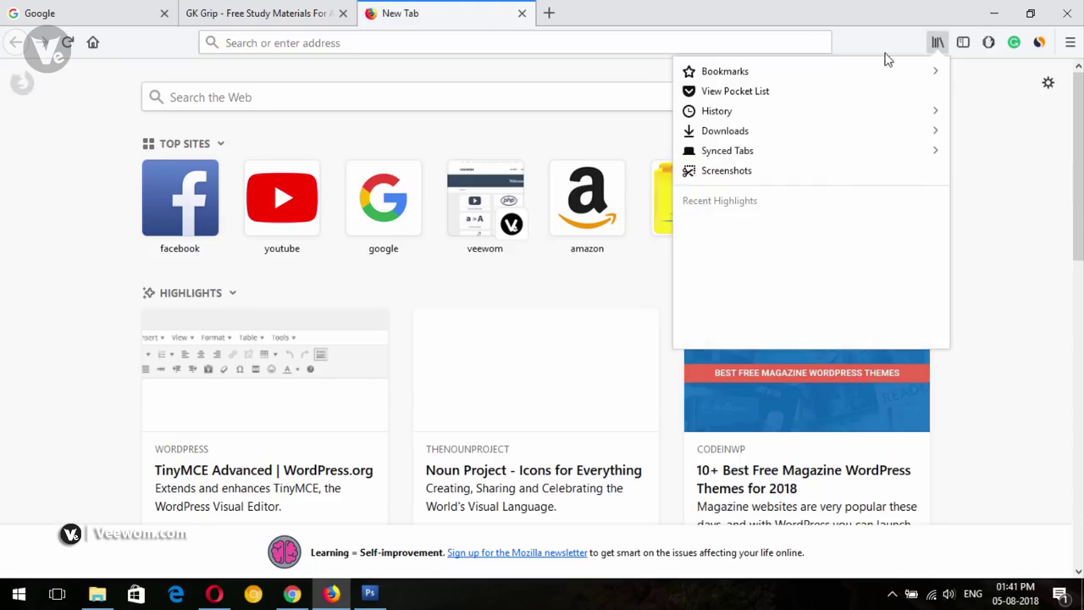
{"action": "left_click", "coordinate": [835, 74]}
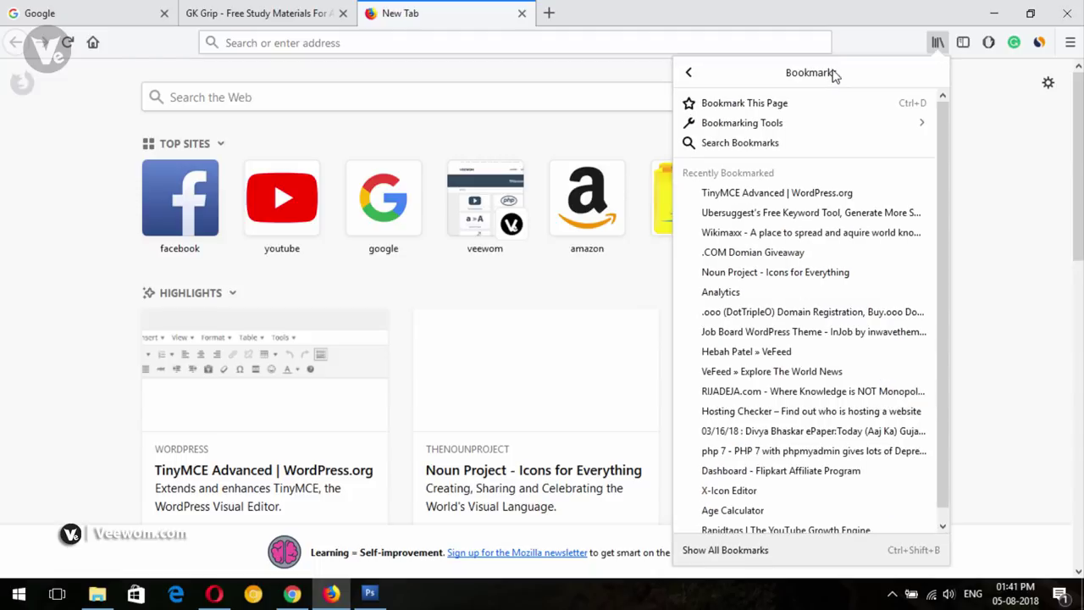
{"action": "left_click", "coordinate": [774, 272]}
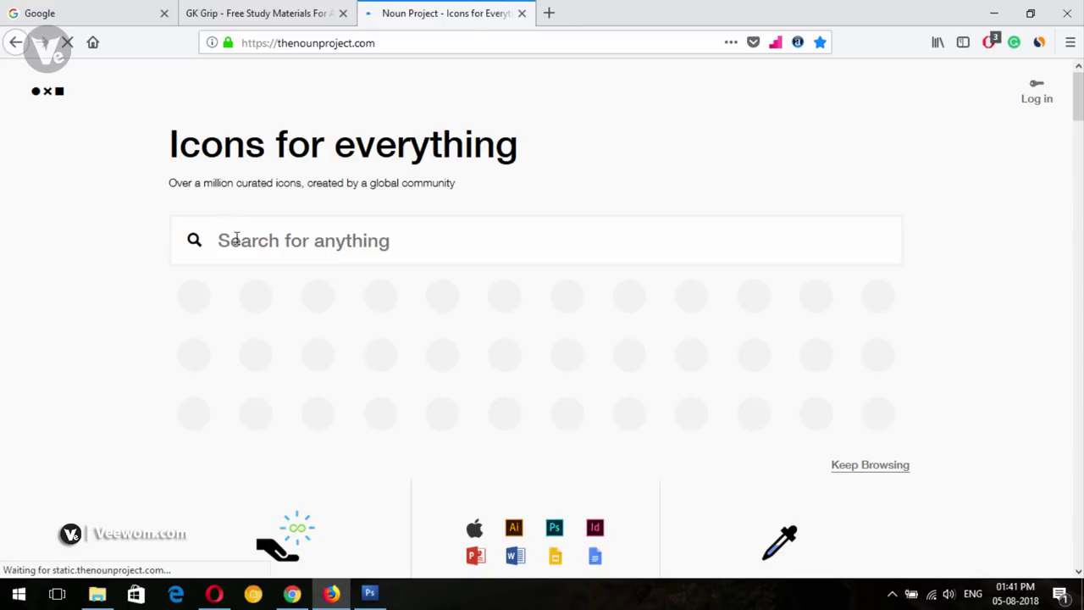
{"action": "left_click", "coordinate": [266, 239]}
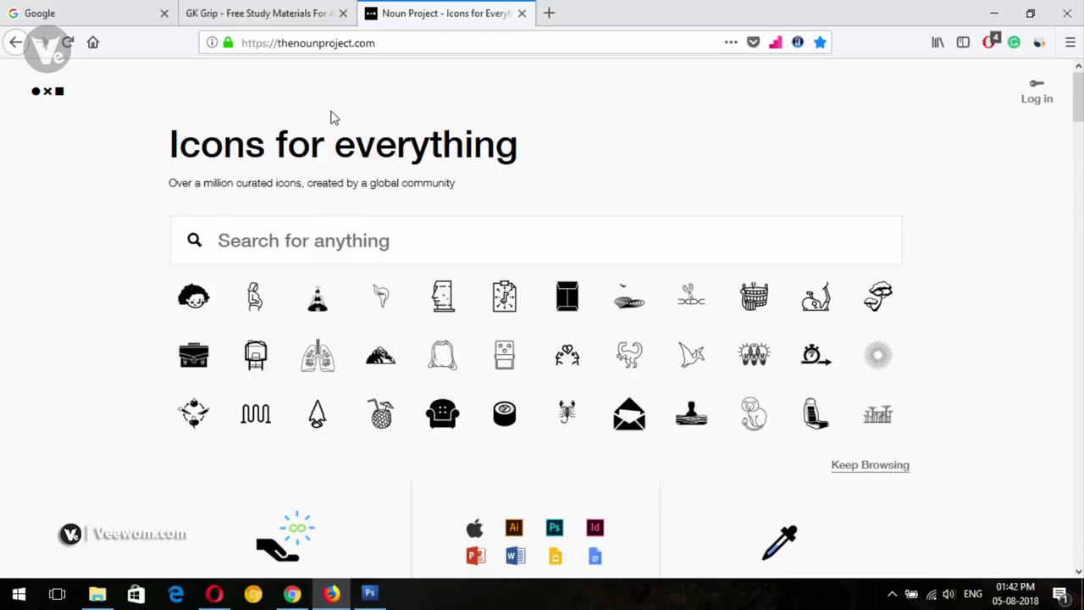
Return to the GK Grip site tab in Firefox
{"action": "left_click", "coordinate": [366, 595]}
{"action": "left_click", "coordinate": [331, 594]}
{"action": "left_click", "coordinate": [267, 11]}
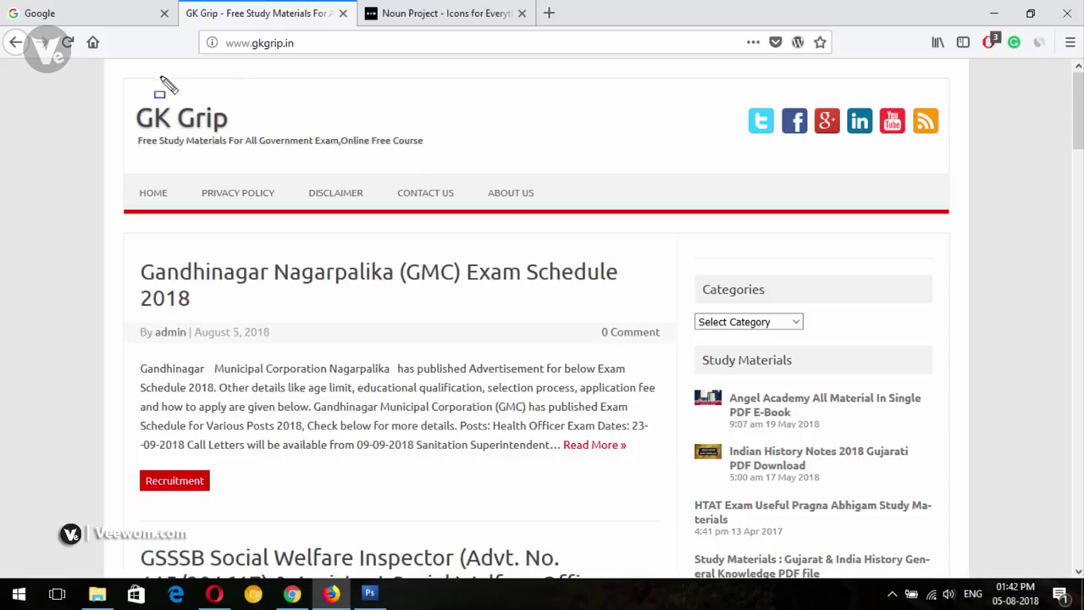
Outline the site's current logo and tagline, then postpone the pending Windows update
{"action": "left_click_drag", "start_coordinate": [130, 95], "coordinate": [497, 166]}
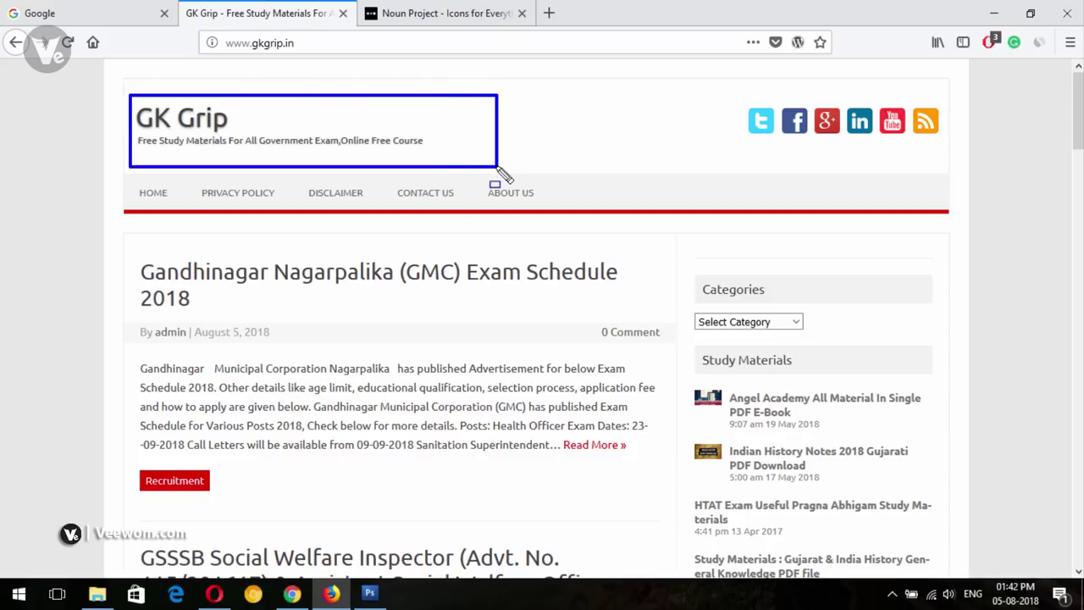
{"action": "key", "text": "Escape"}
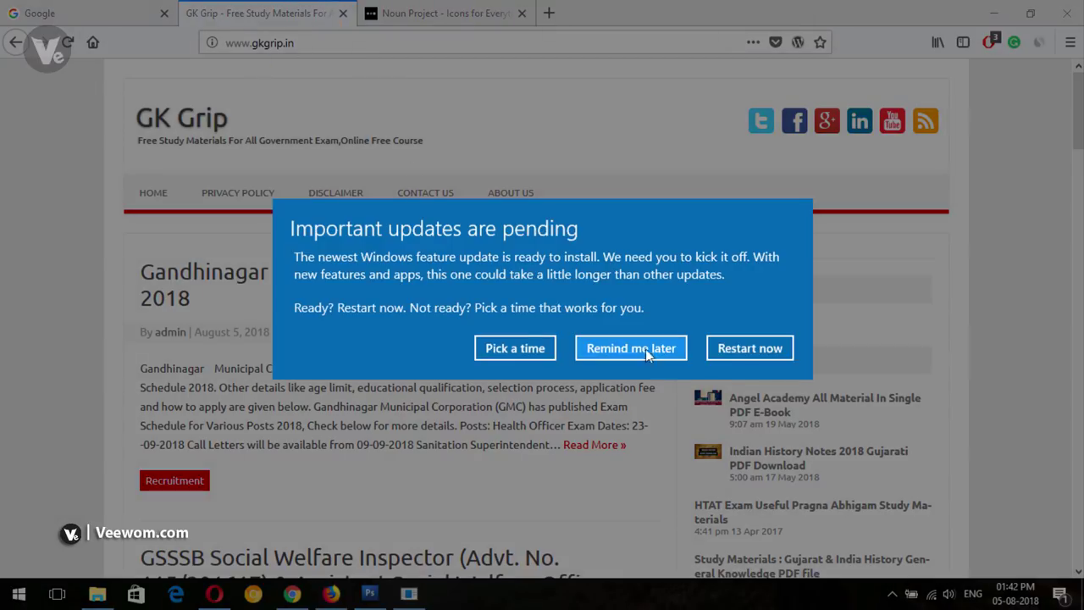
{"action": "left_click", "coordinate": [631, 348]}
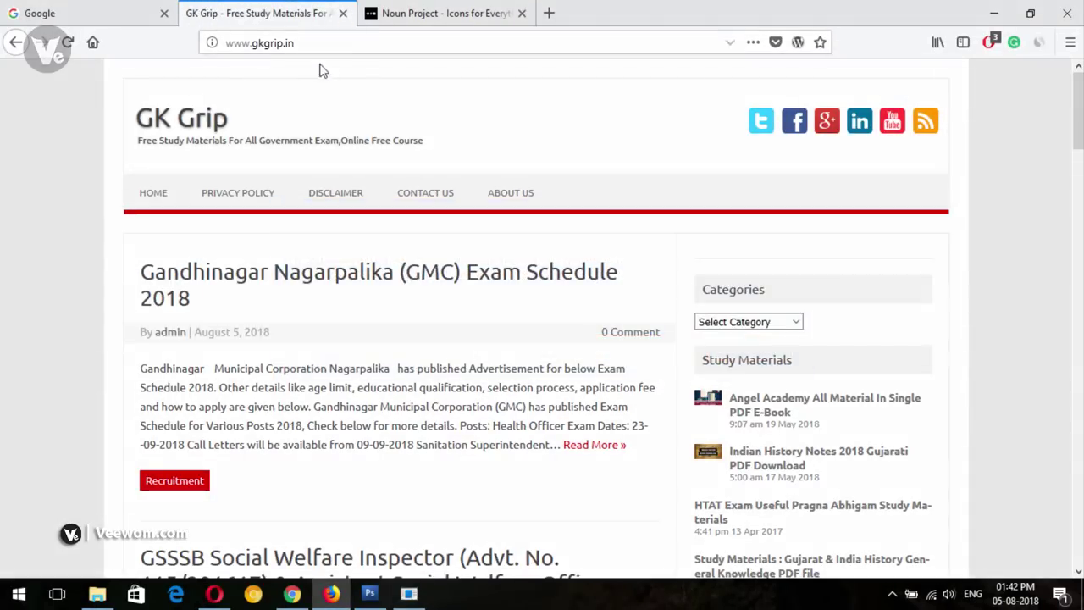
Switch back to Photoshop's empty workspace and open the File menu
{"action": "left_click", "coordinate": [354, 43]}
{"action": "left_click", "coordinate": [354, 43]}
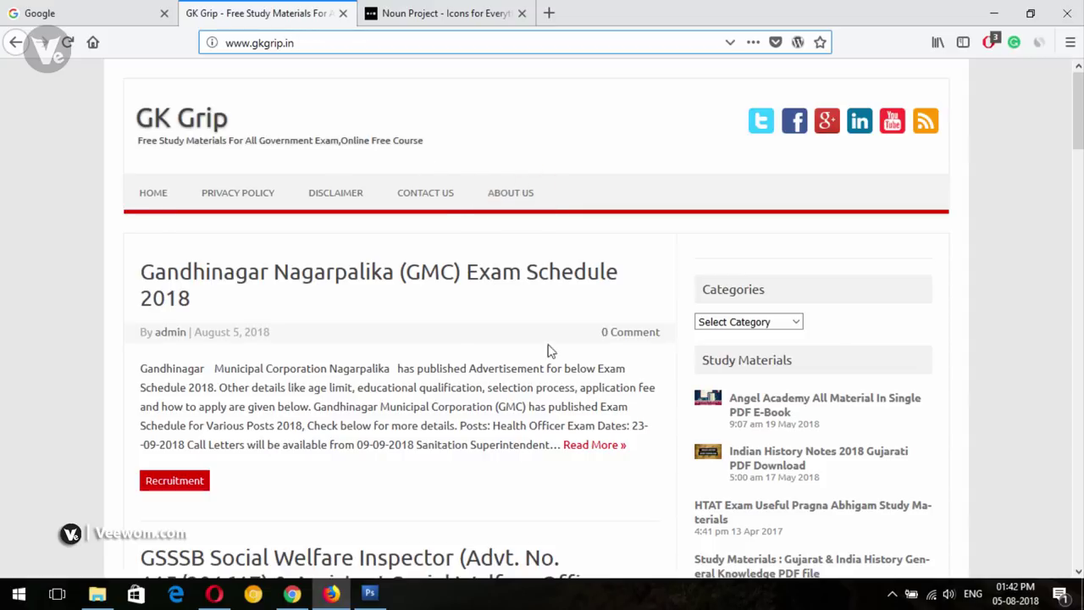
{"action": "left_click", "coordinate": [387, 601]}
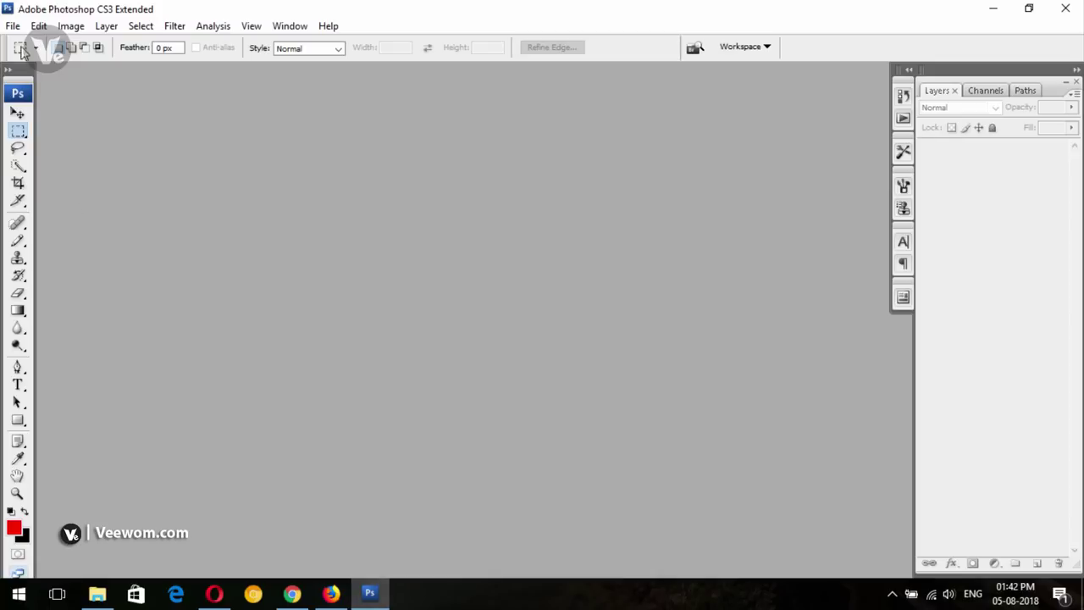
{"action": "left_click", "coordinate": [13, 25]}
{"action": "left_click", "coordinate": [17, 44]}
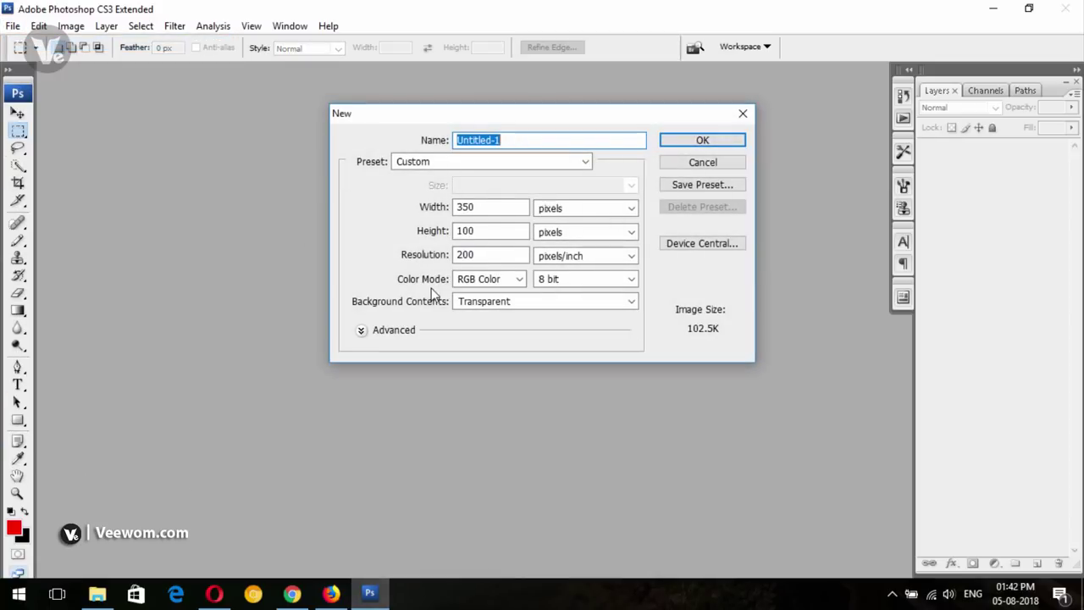
{"action": "double_click", "coordinate": [483, 211]}
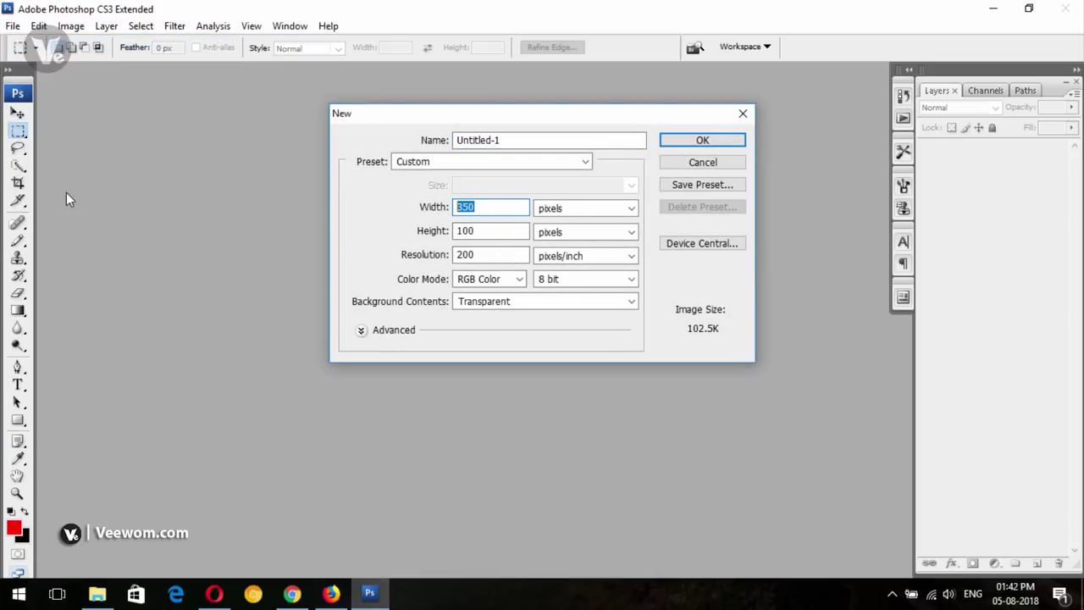
{"action": "type", "text": "300"}
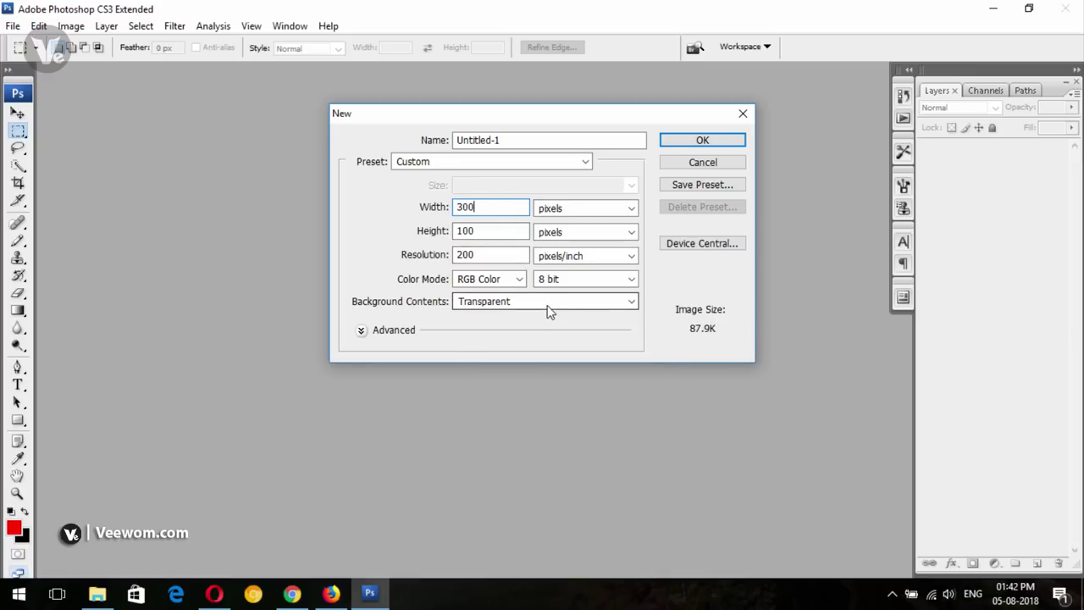
{"action": "double_click", "coordinate": [490, 254]}
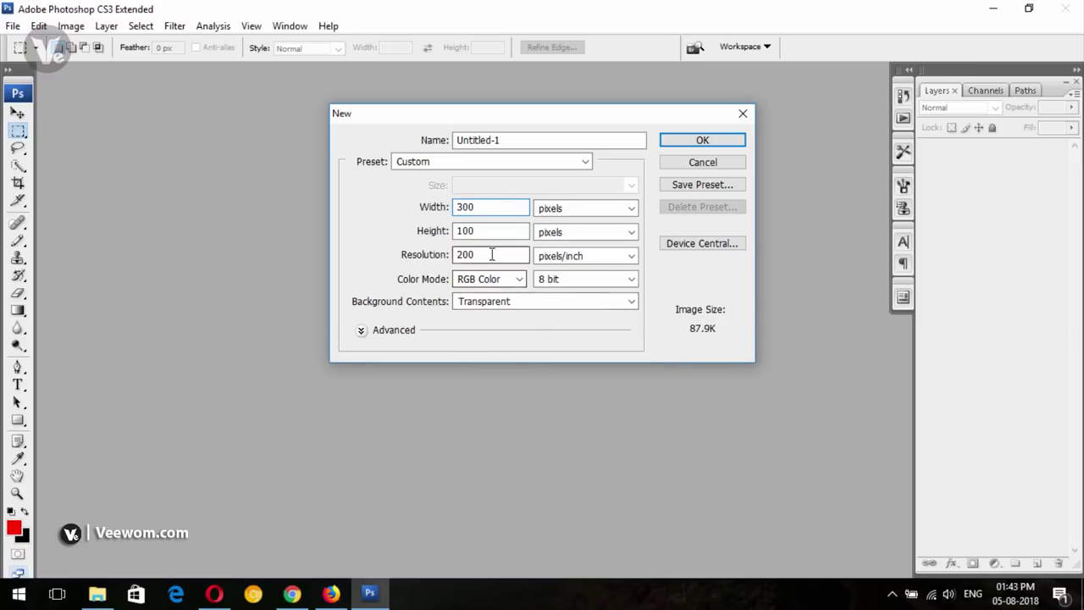
{"action": "left_click", "coordinate": [488, 208]}
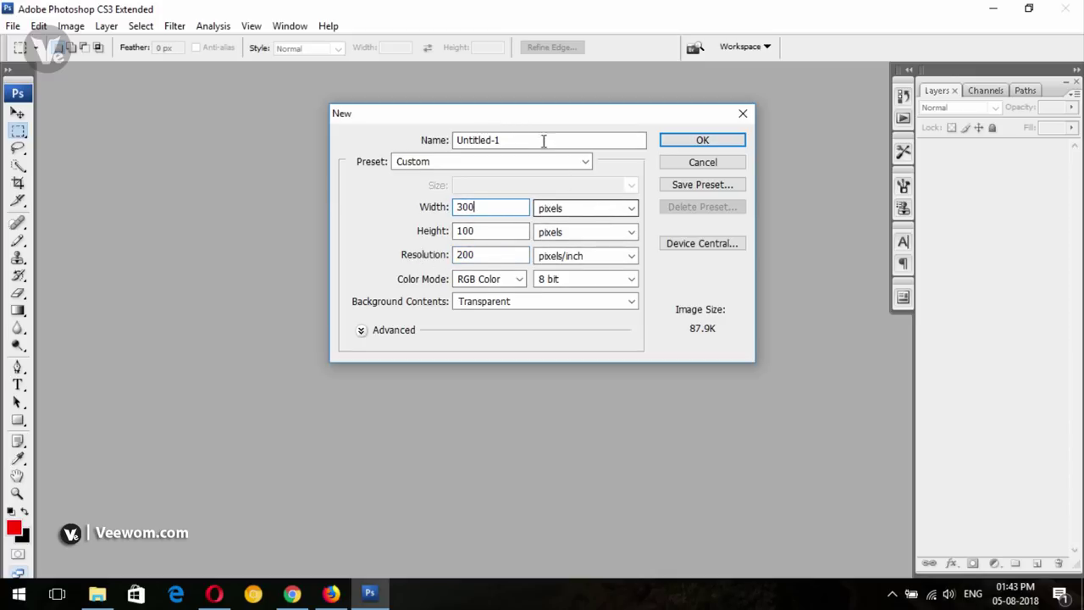
{"action": "double_click", "coordinate": [499, 142]}
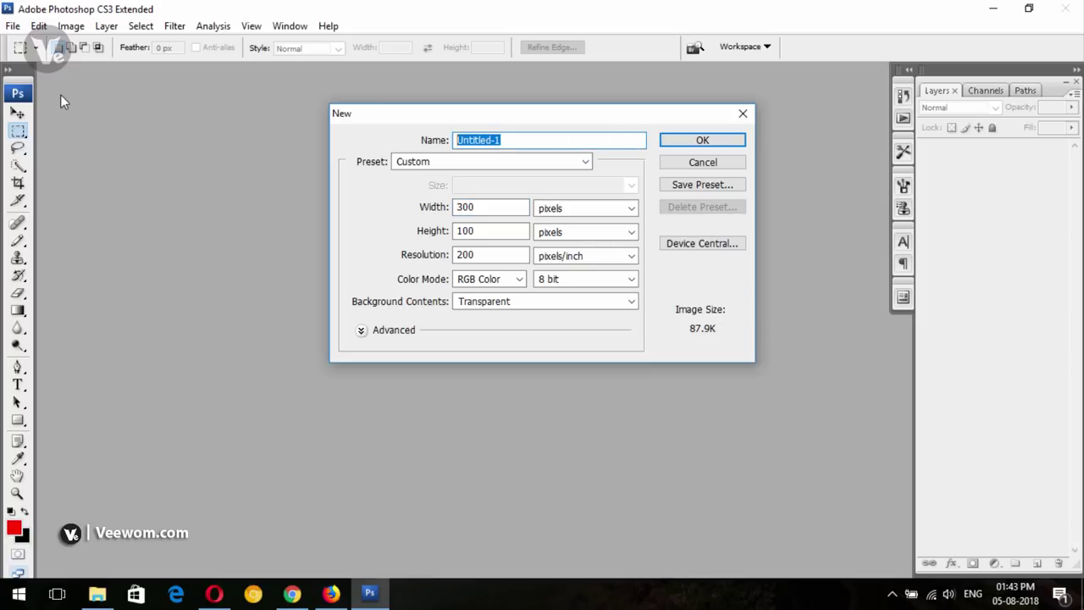
{"action": "key", "text": "BackSpace"}
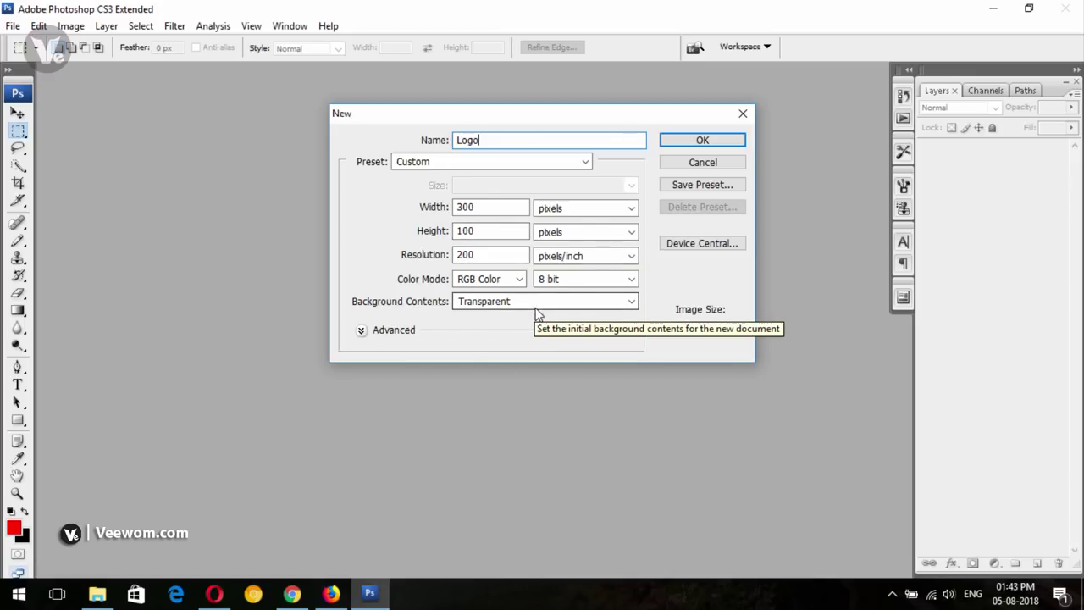
{"action": "left_click", "coordinate": [711, 144]}
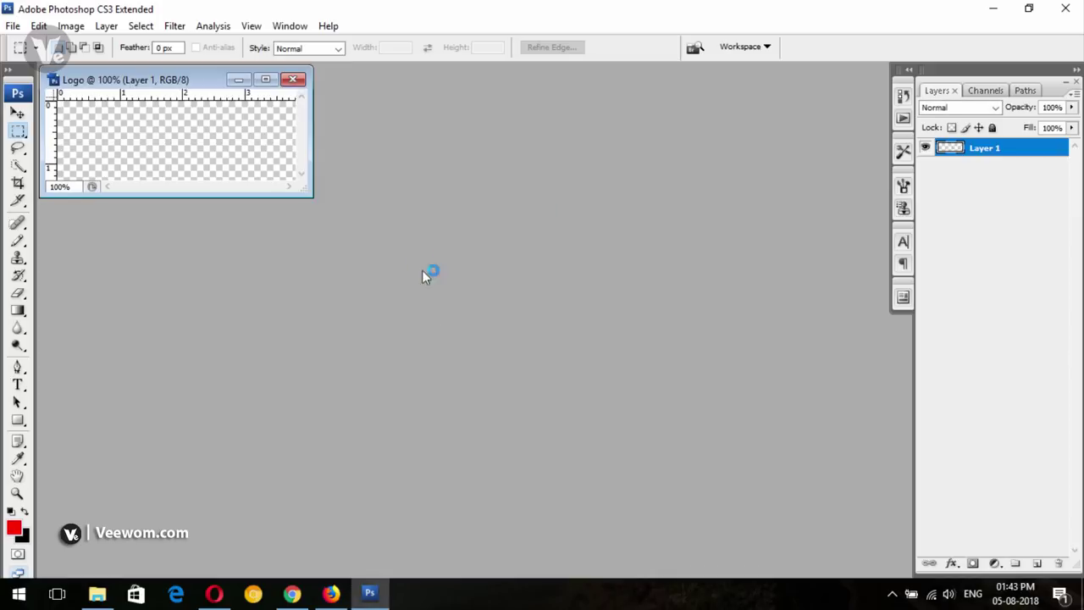
{"action": "left_click_drag", "start_coordinate": [308, 189], "coordinate": [862, 535]}
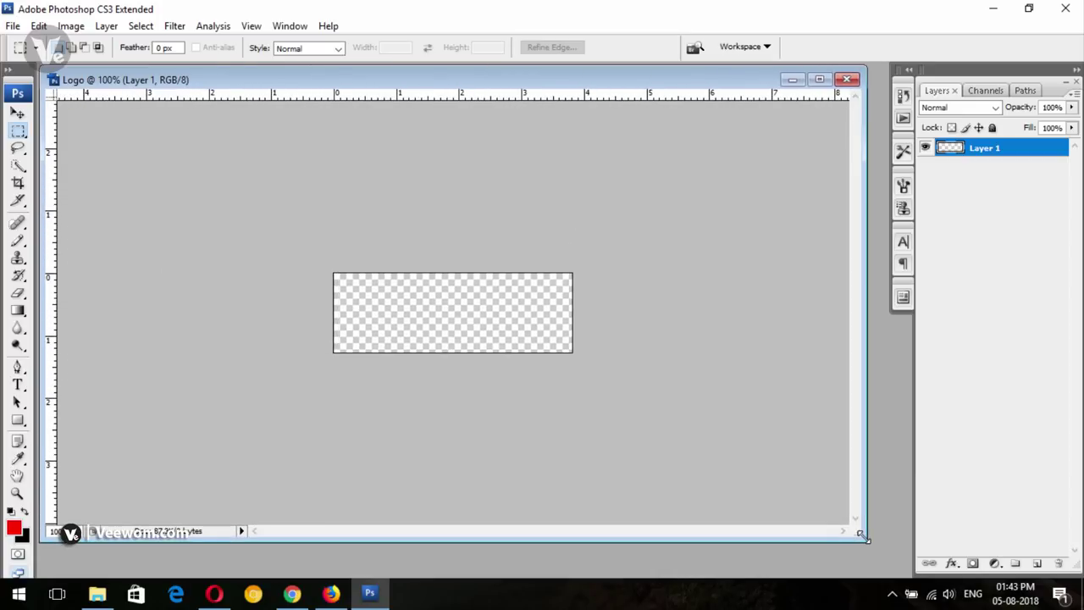
{"action": "key", "text": "ctrl+plus"}
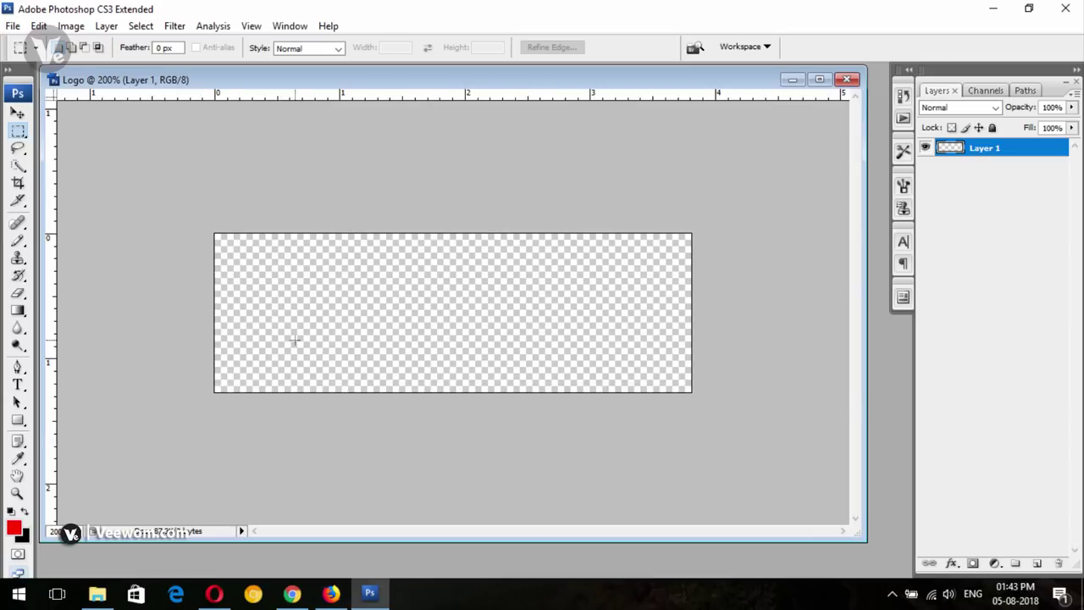
{"action": "left_click", "coordinate": [846, 79]}
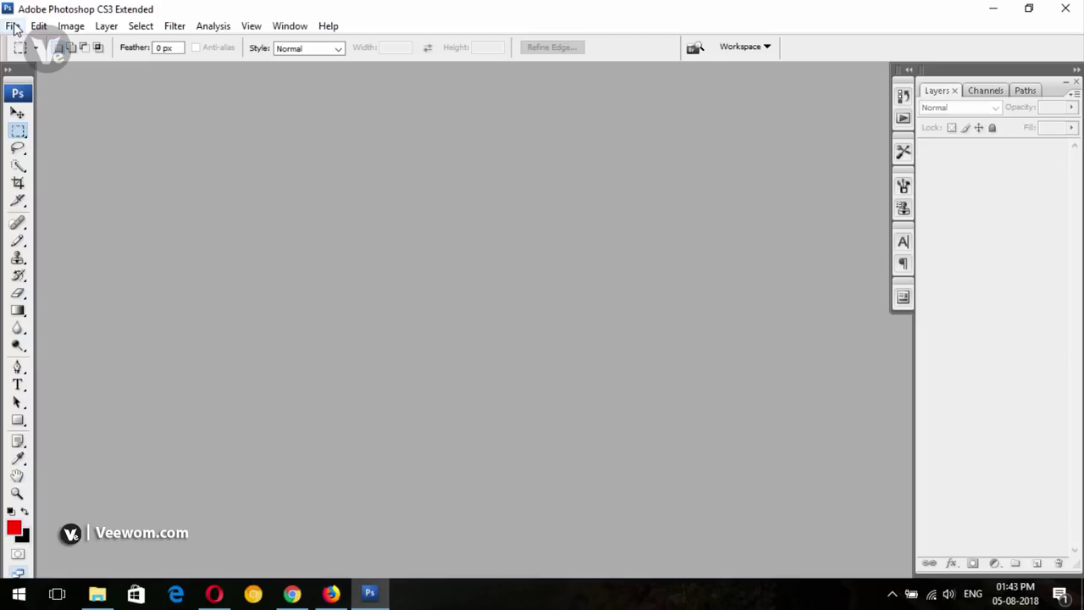
{"action": "left_click", "coordinate": [13, 26]}
Create a new transparent document 350 pixels wide
{"action": "left_click", "coordinate": [25, 39]}
{"action": "key", "text": "Tab"}
{"action": "key", "text": "Tab"}
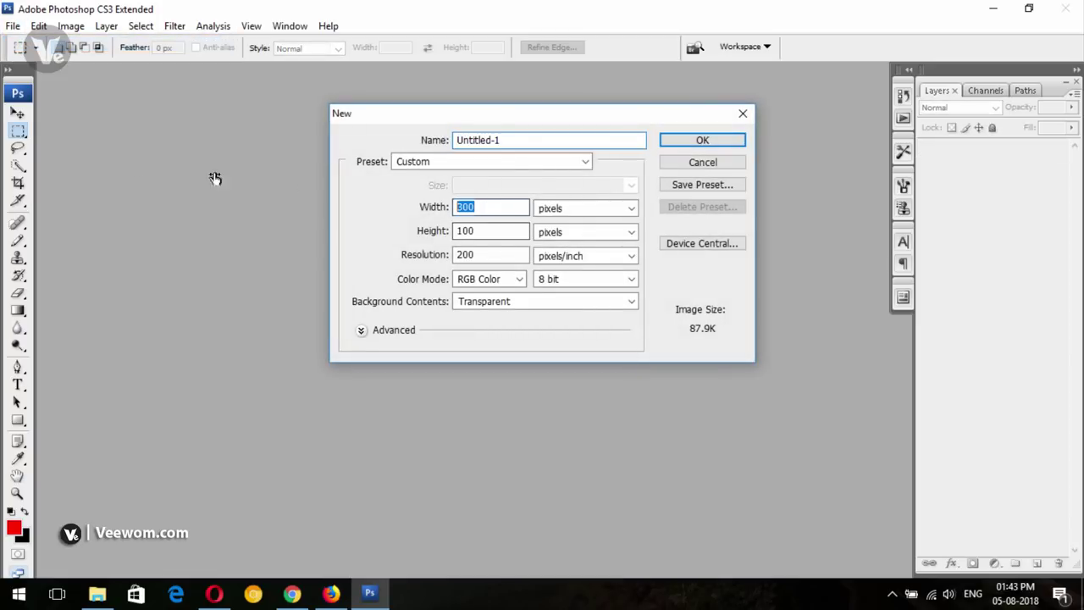
{"action": "type", "text": "350"}
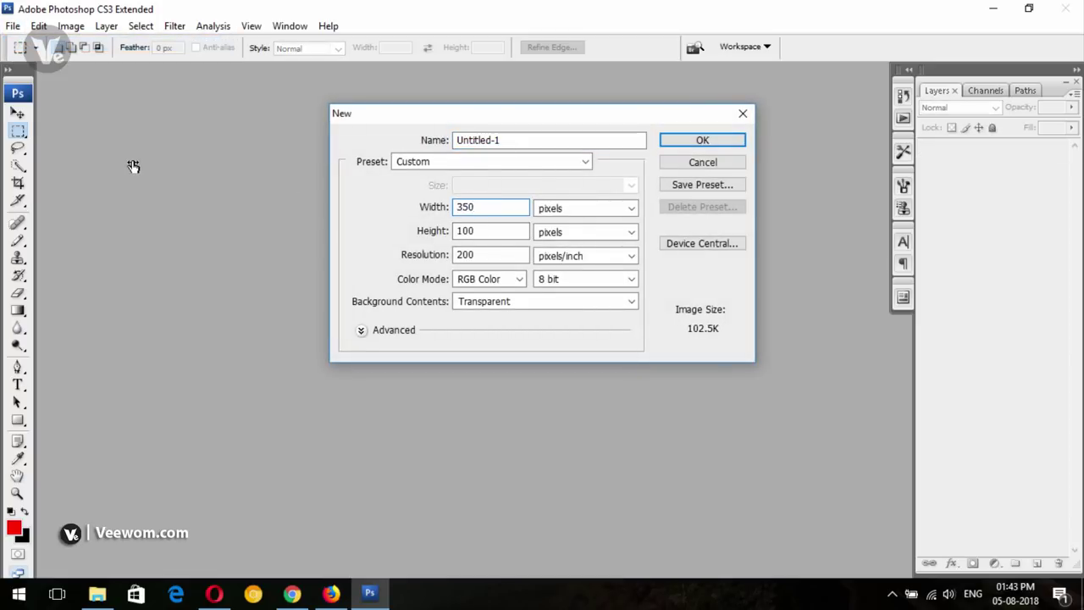
{"action": "left_click", "coordinate": [701, 139]}
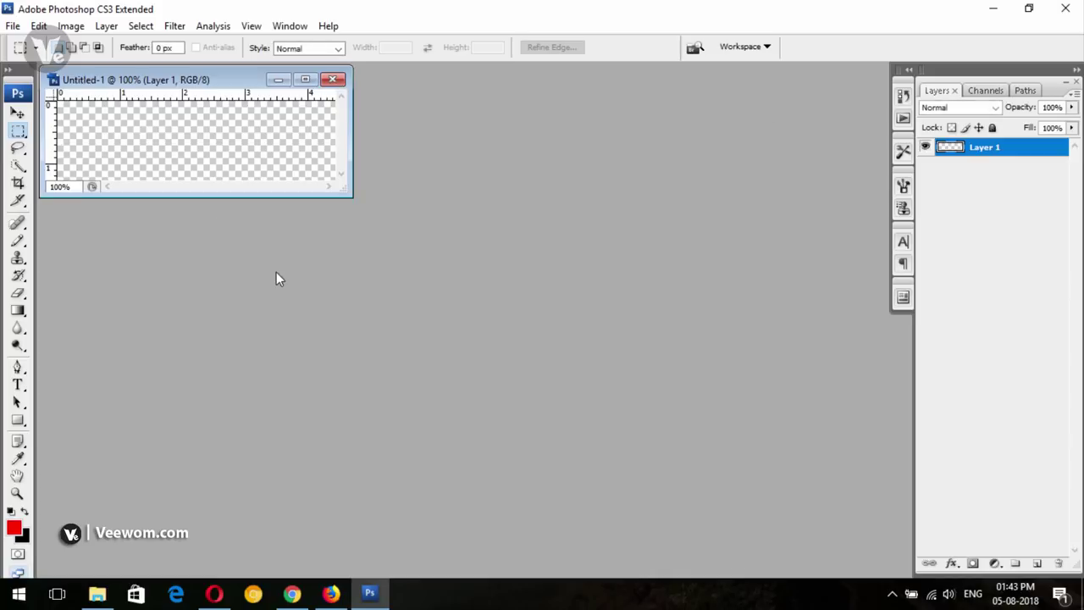
Enlarge the document window, zoom the canvas to 200% and select the Move tool
{"action": "left_click_drag", "start_coordinate": [354, 201], "coordinate": [899, 572]}
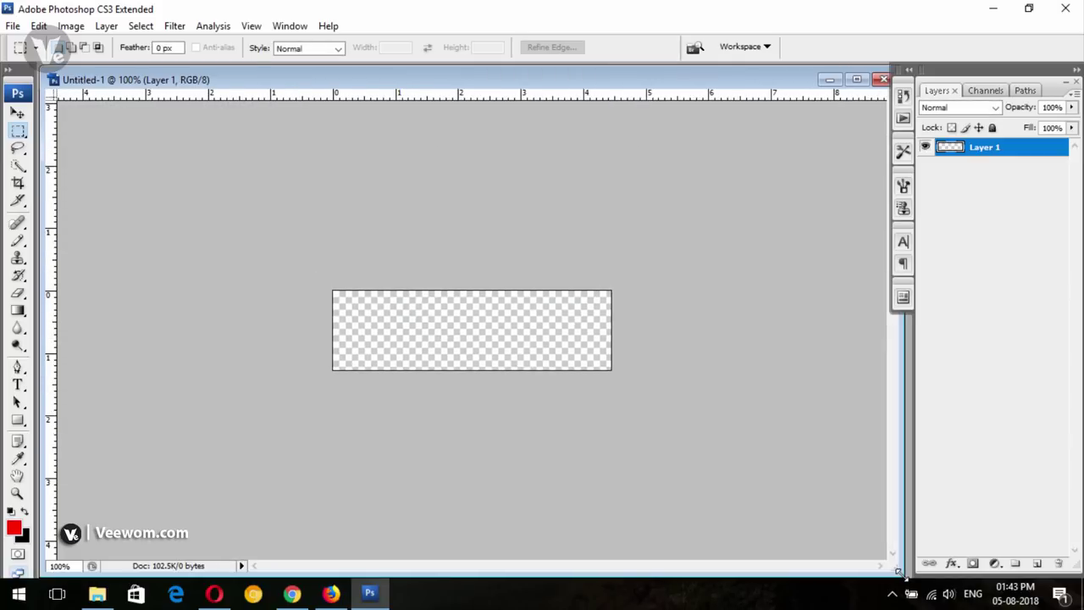
{"action": "key", "text": "ctrl+plus"}
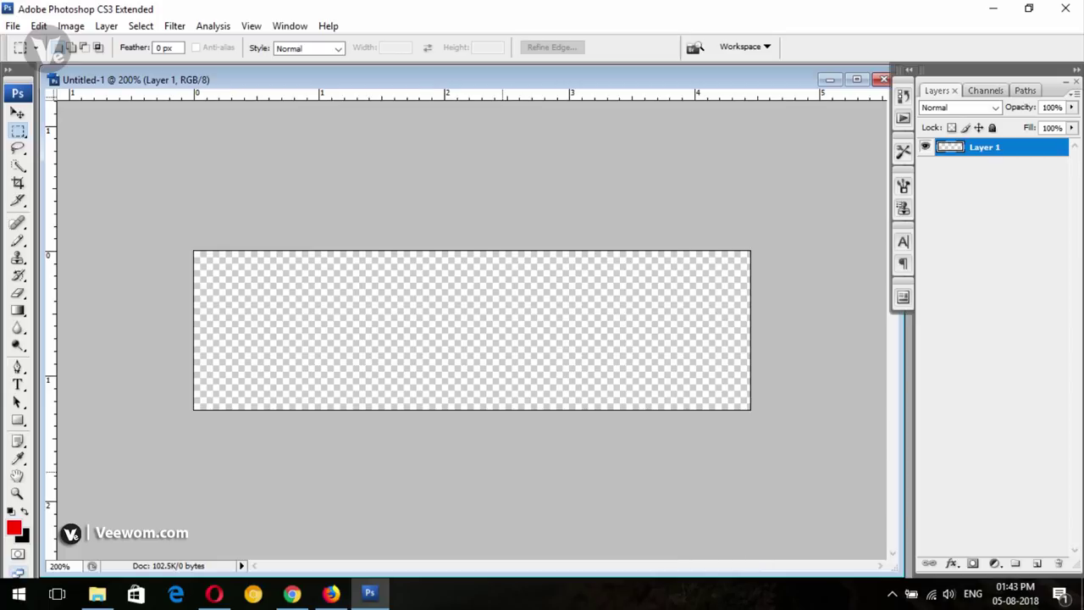
{"action": "key", "text": "ctrl+plus"}
{"action": "key", "text": "ctrl+minus"}
{"action": "left_click", "coordinate": [18, 113]}
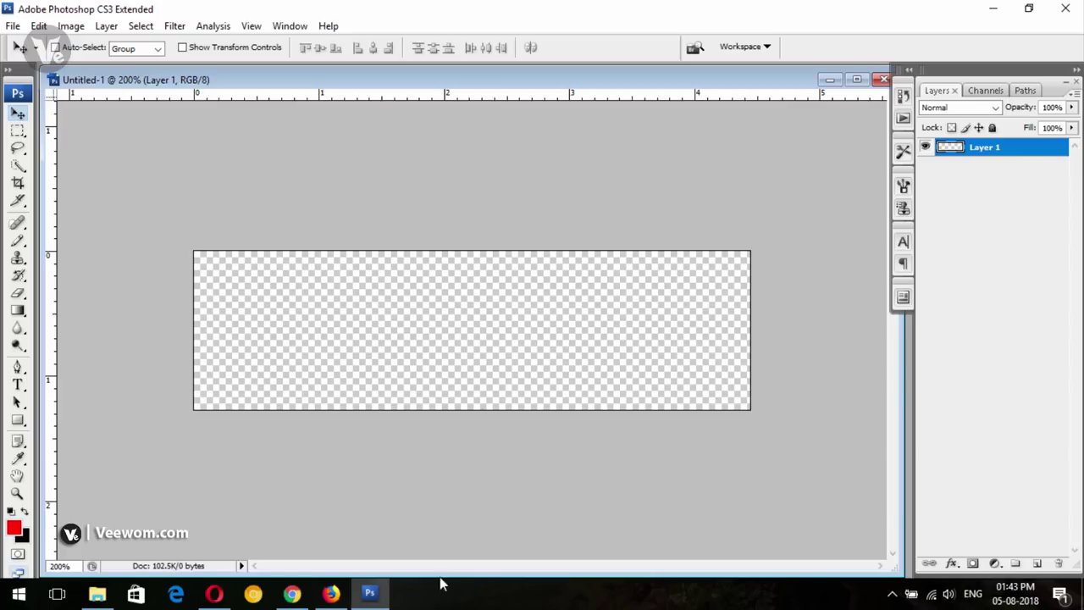
{"action": "left_click", "coordinate": [97, 593]}
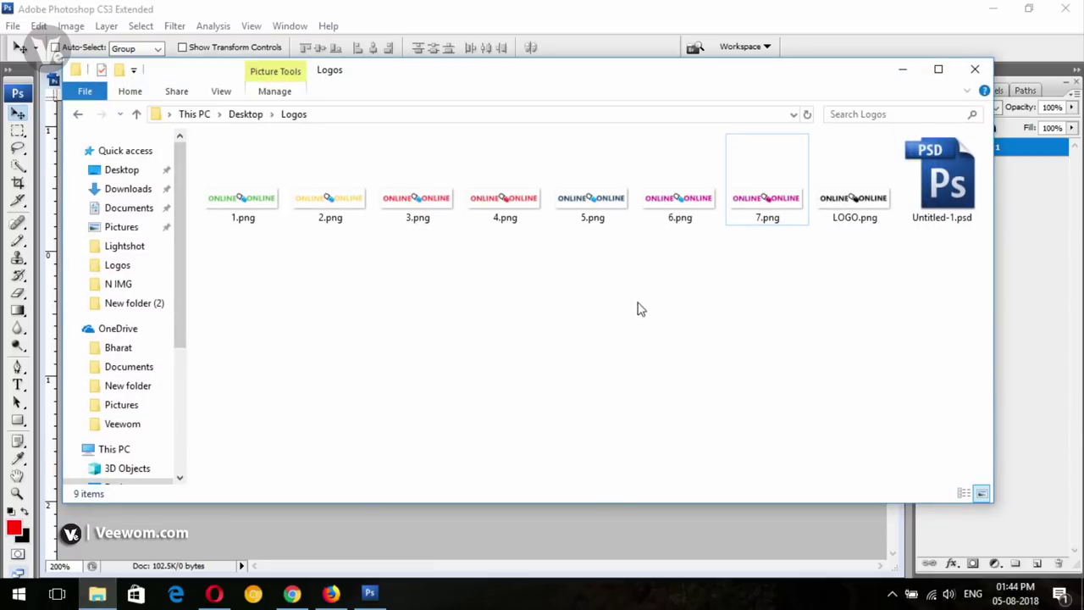
{"action": "double_click", "coordinate": [747, 211]}
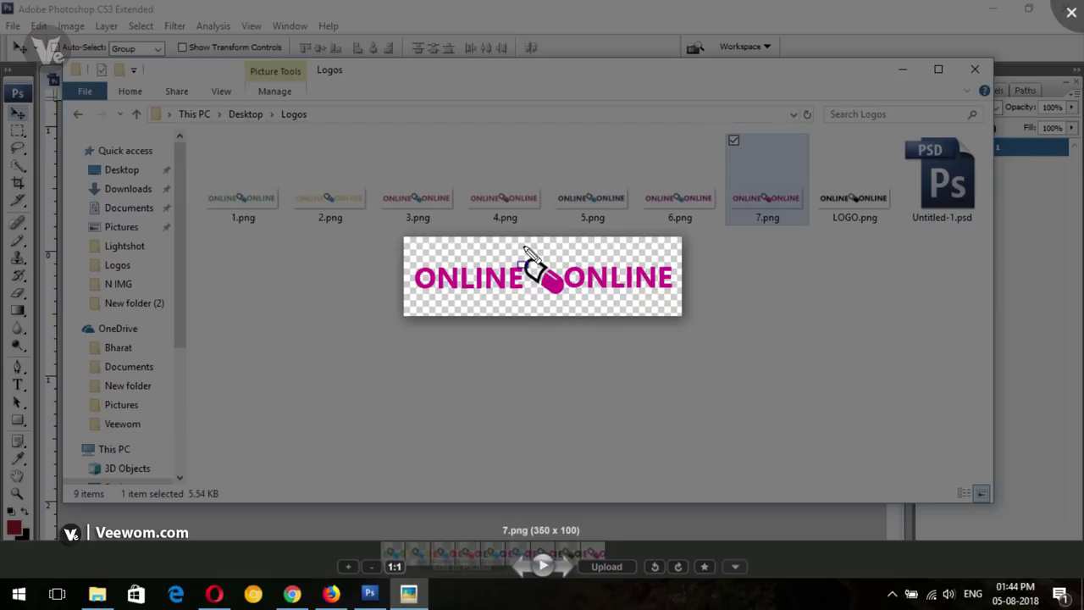
{"action": "left_click_drag", "start_coordinate": [513, 245], "coordinate": [574, 299]}
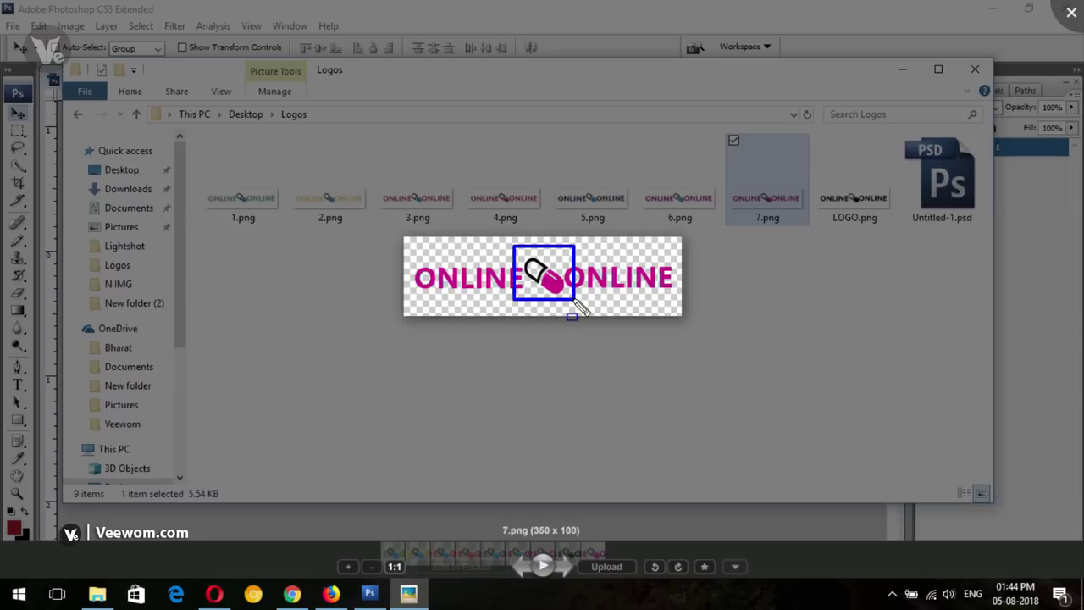
{"action": "key", "text": "Escape"}
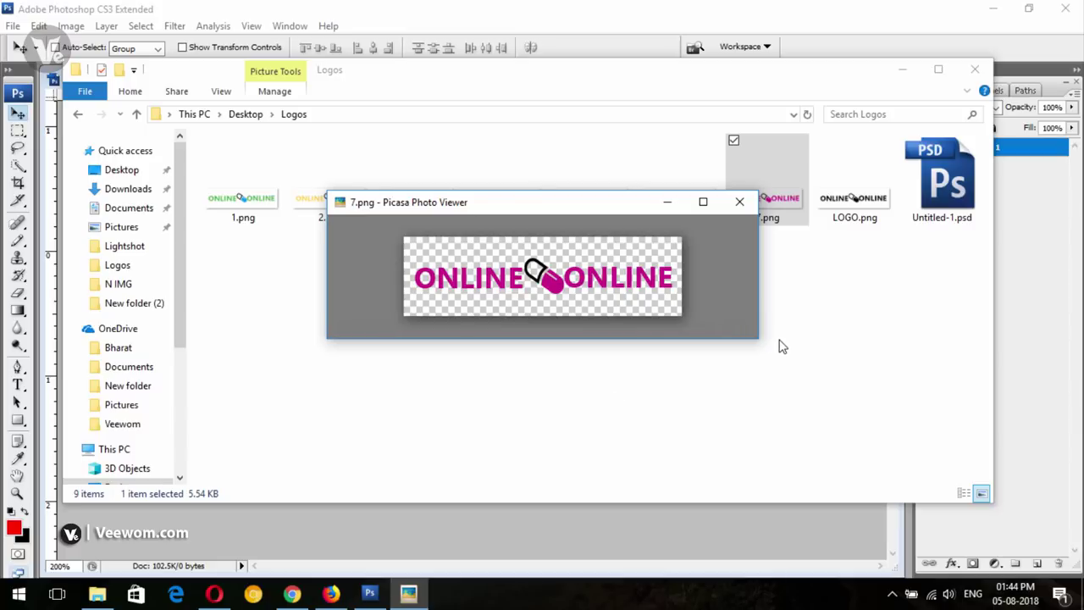
{"action": "left_click", "coordinate": [739, 201]}
{"action": "left_click", "coordinate": [765, 280]}
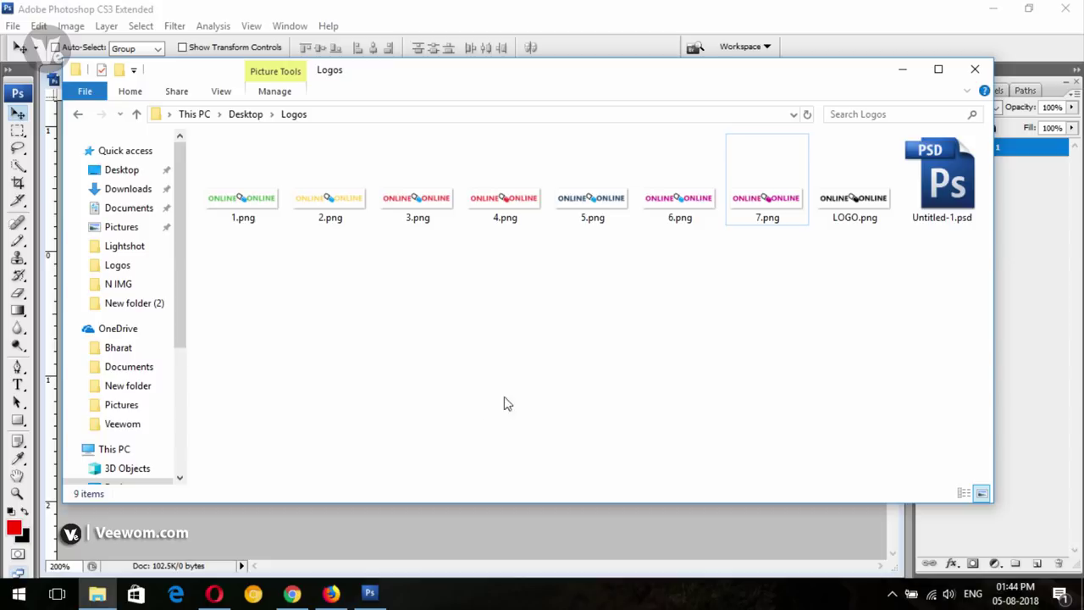
{"action": "left_click_drag", "start_coordinate": [839, 262], "coordinate": [249, 188]}
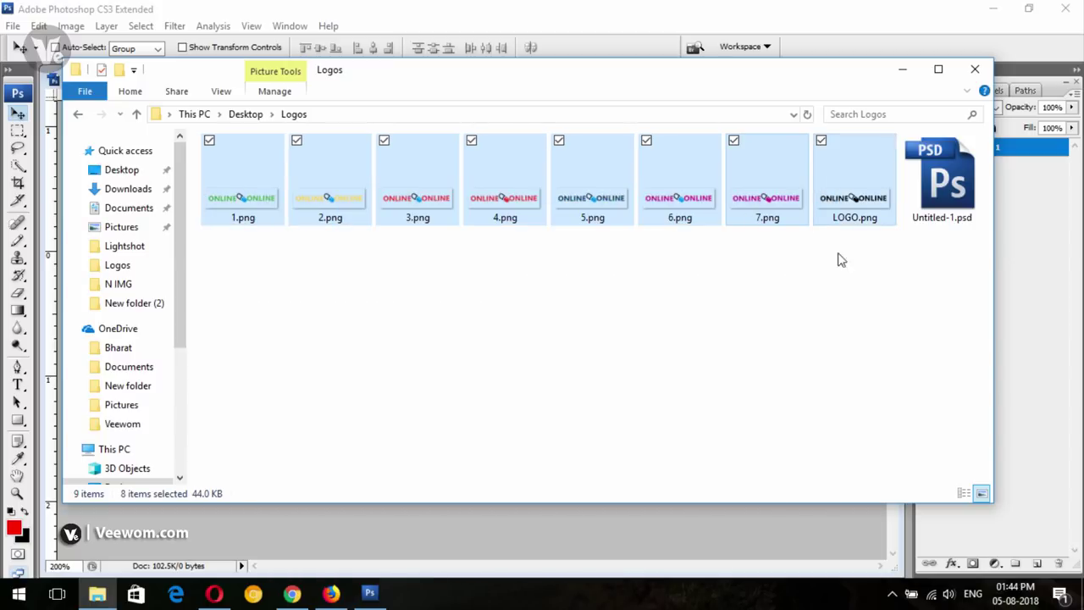
{"action": "left_click", "coordinate": [822, 273]}
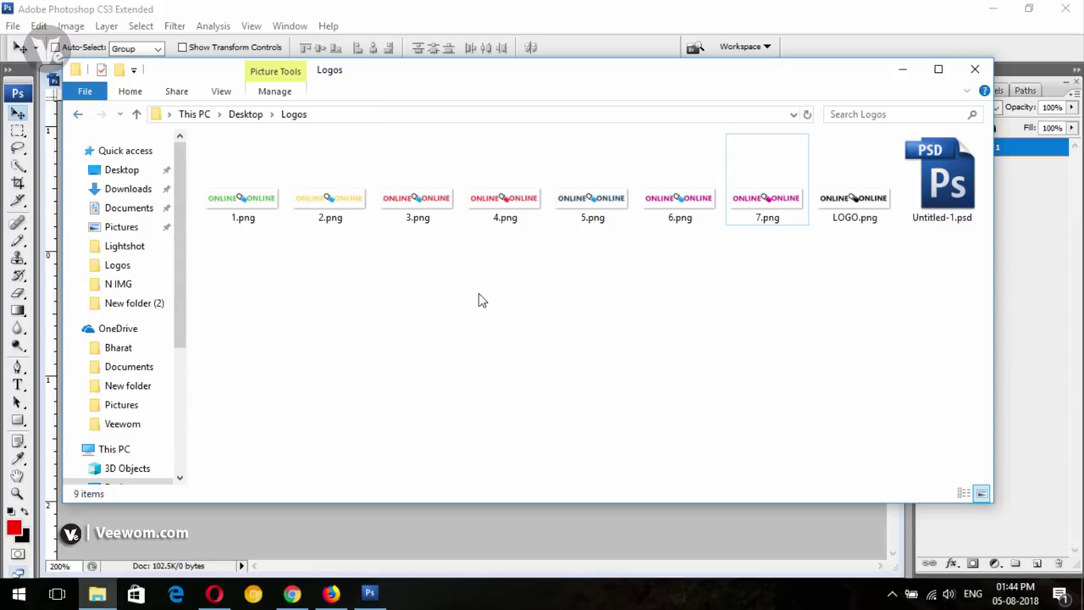
{"action": "left_click", "coordinate": [79, 114]}
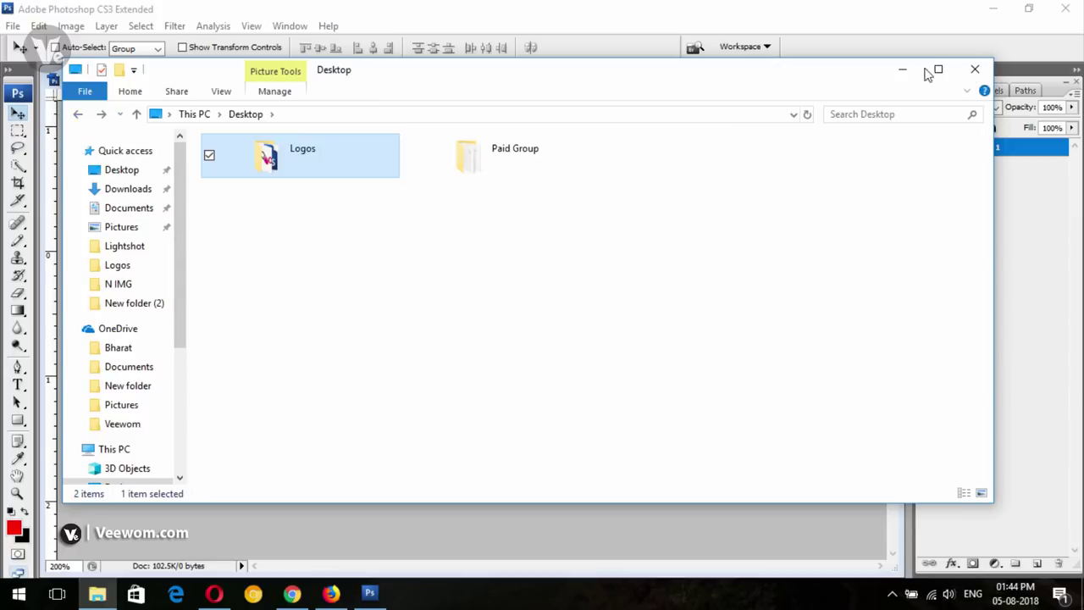
{"action": "left_click", "coordinate": [902, 70]}
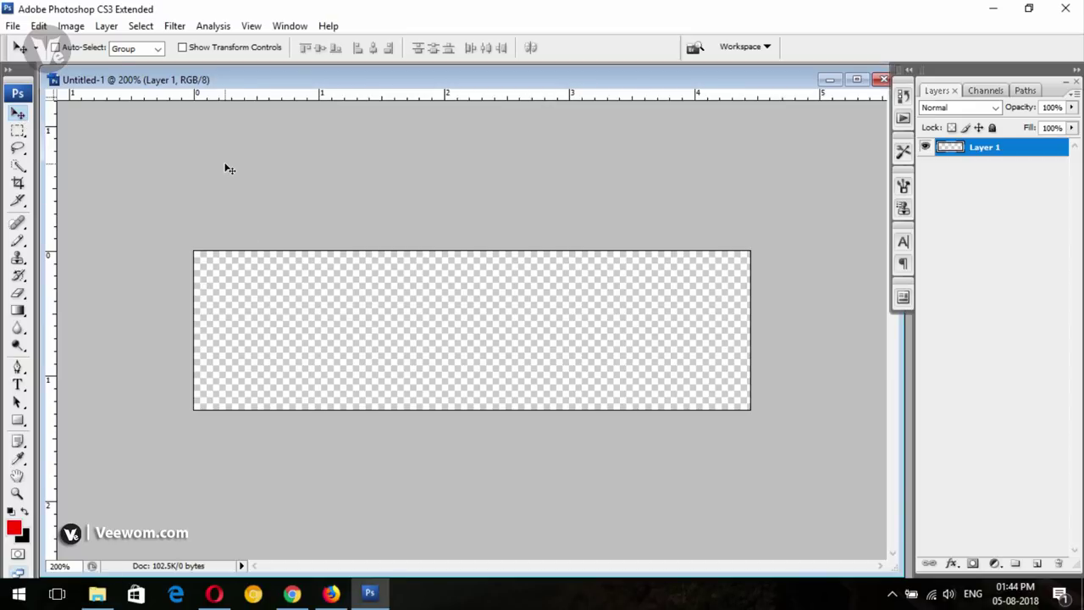
Bring Firefox with the GK Grip home page back to the front
{"action": "left_click", "coordinate": [331, 592]}
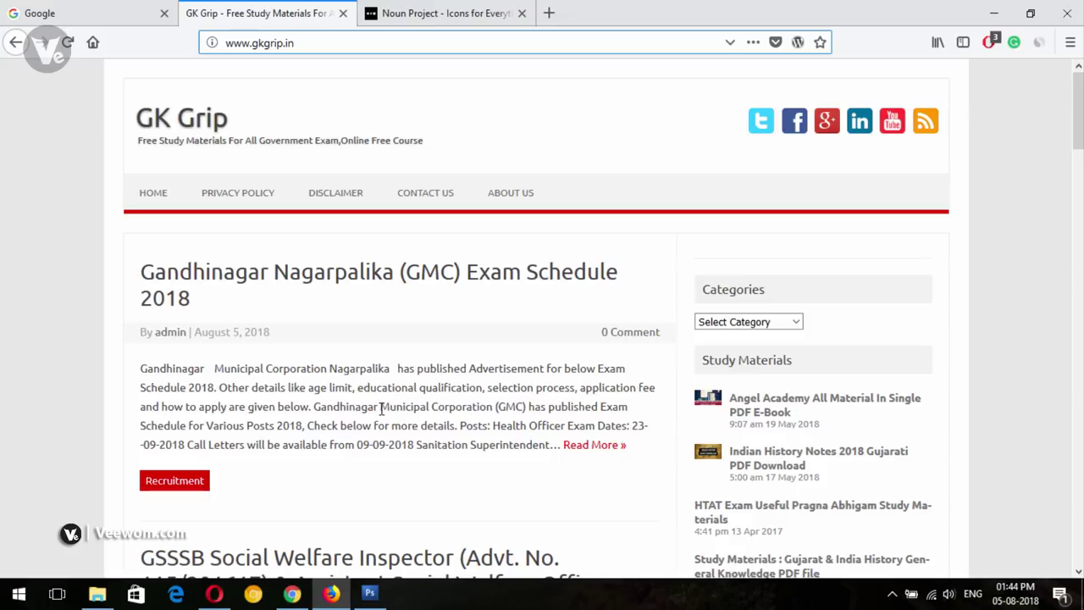
Search The Noun Project for 'book' icons
{"action": "left_click", "coordinate": [412, 17]}
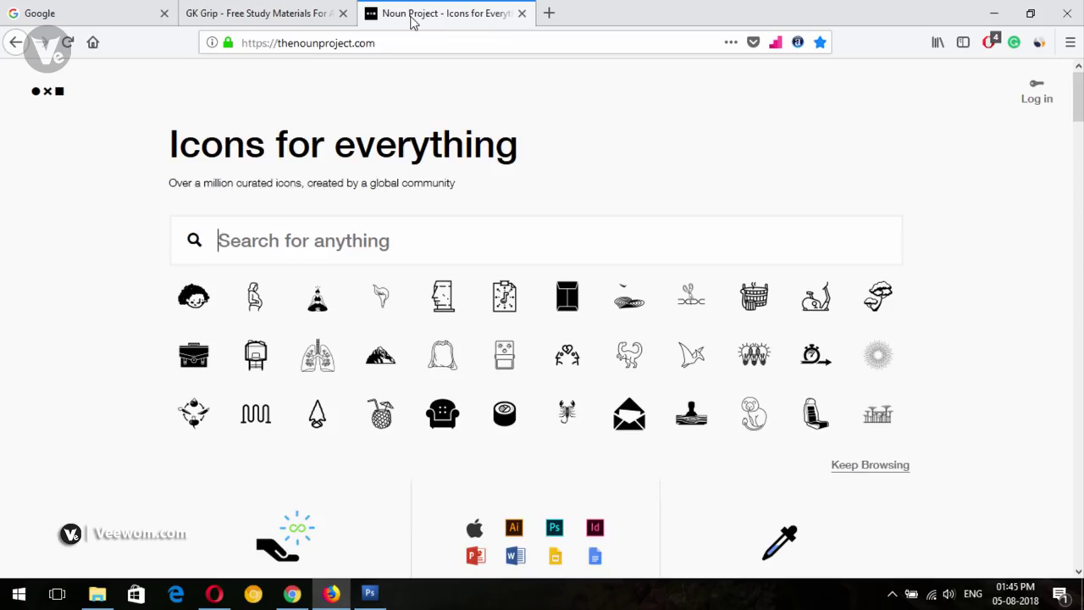
{"action": "left_click", "coordinate": [265, 8]}
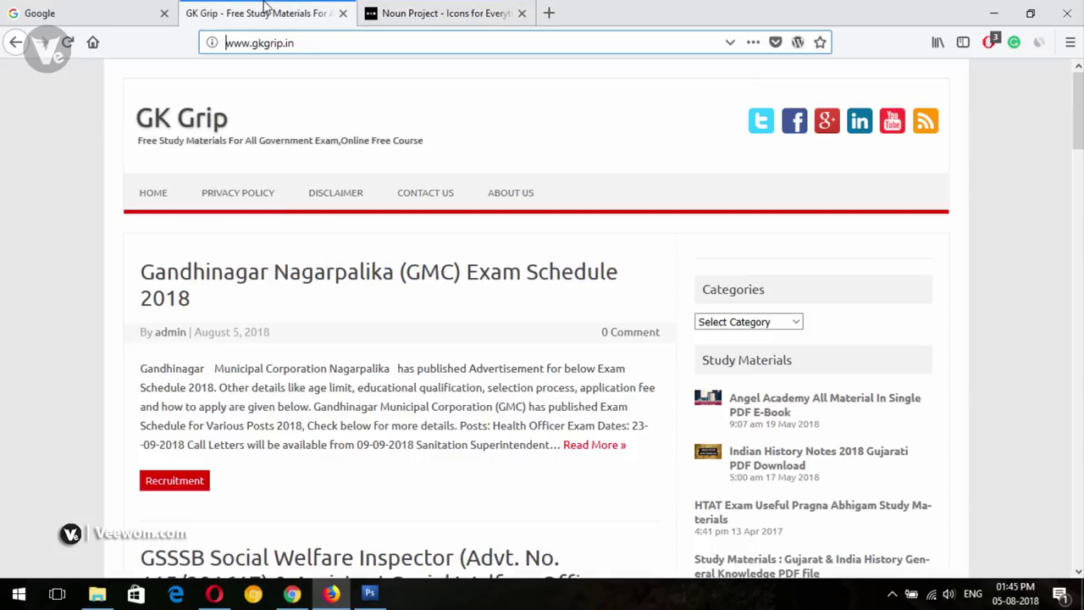
{"action": "left_click", "coordinate": [408, 9]}
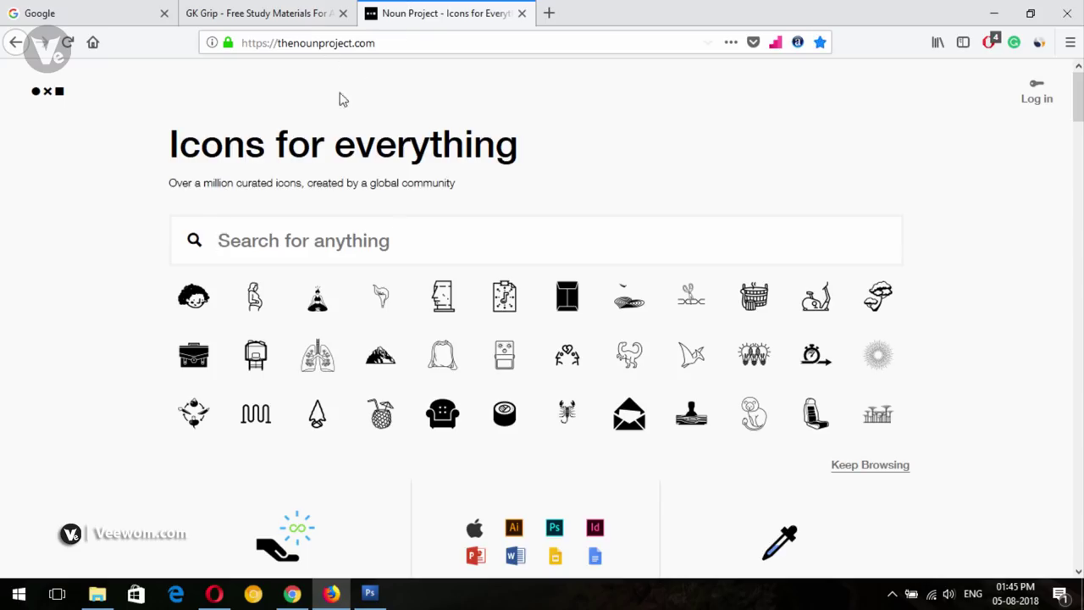
{"action": "type", "text": "book"}
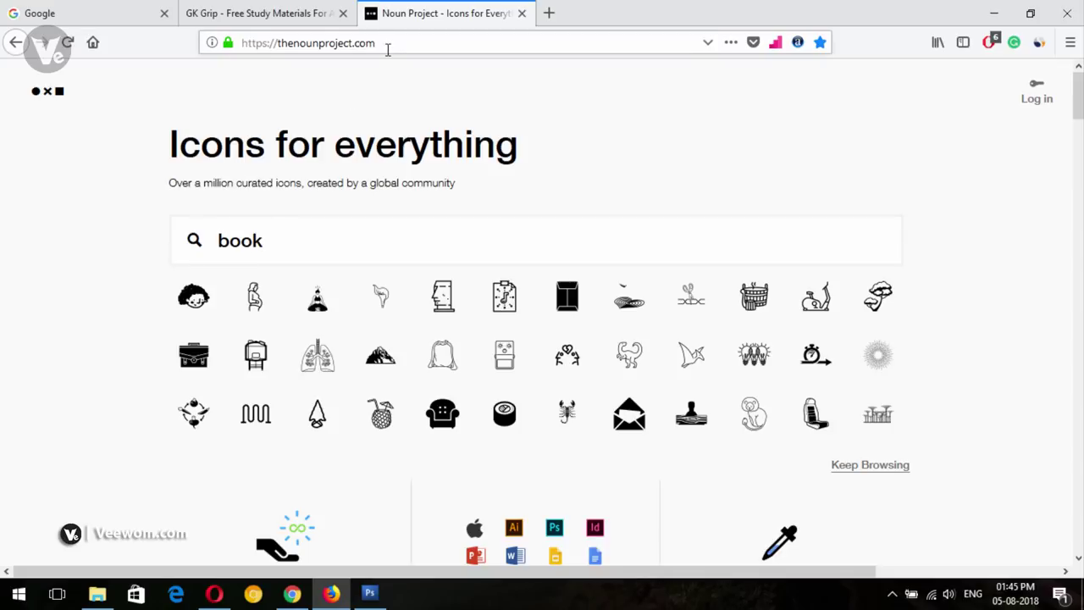
{"action": "key", "text": "Return"}
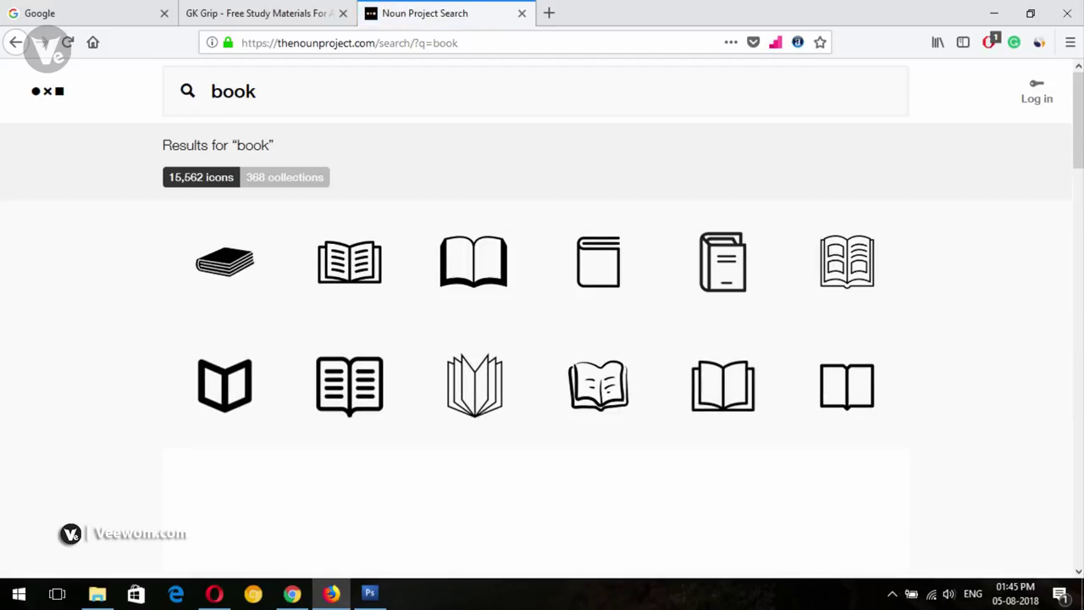
Browse the book results and open the open-book icon with a bookmark ribbon
{"action": "scroll", "coordinate": [542, 339], "scroll_direction": "down", "scroll_amount": 6}
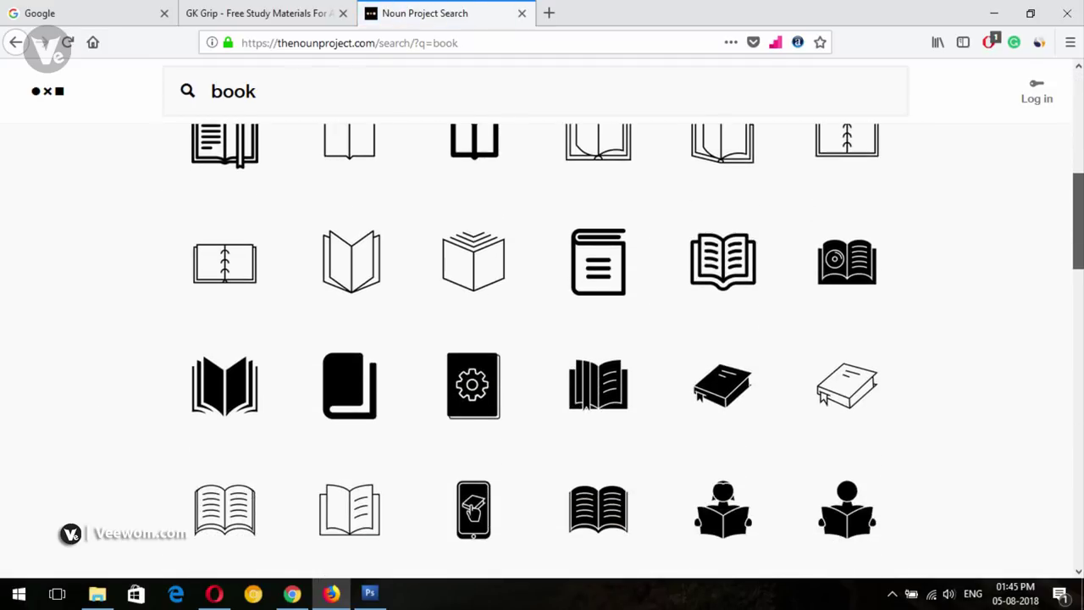
{"action": "scroll", "coordinate": [542, 339], "scroll_direction": "down", "scroll_amount": 3}
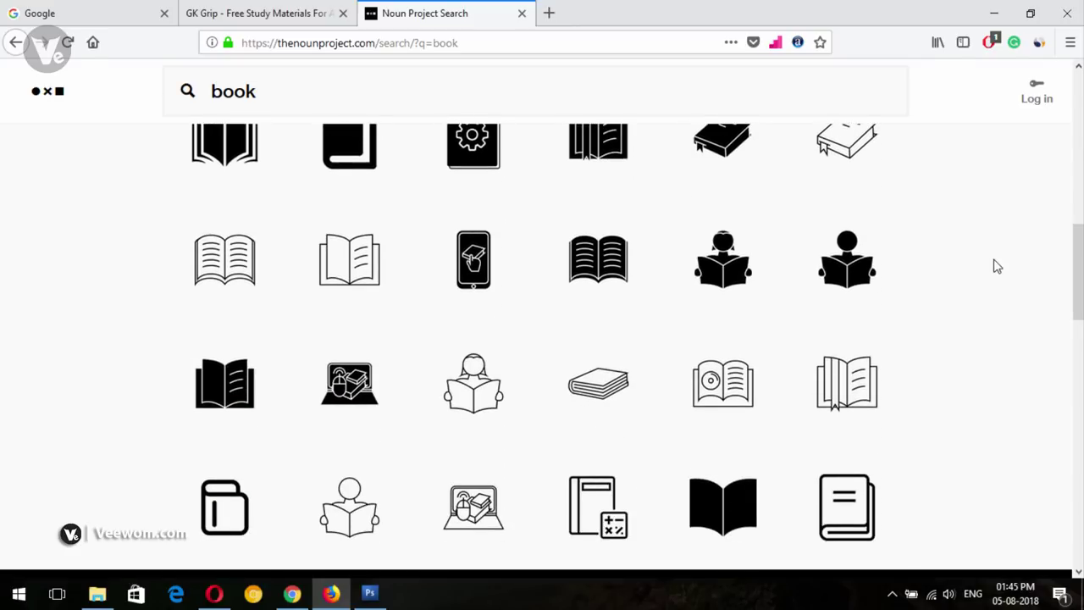
{"action": "scroll", "coordinate": [375, 508], "scroll_direction": "up", "scroll_amount": 2}
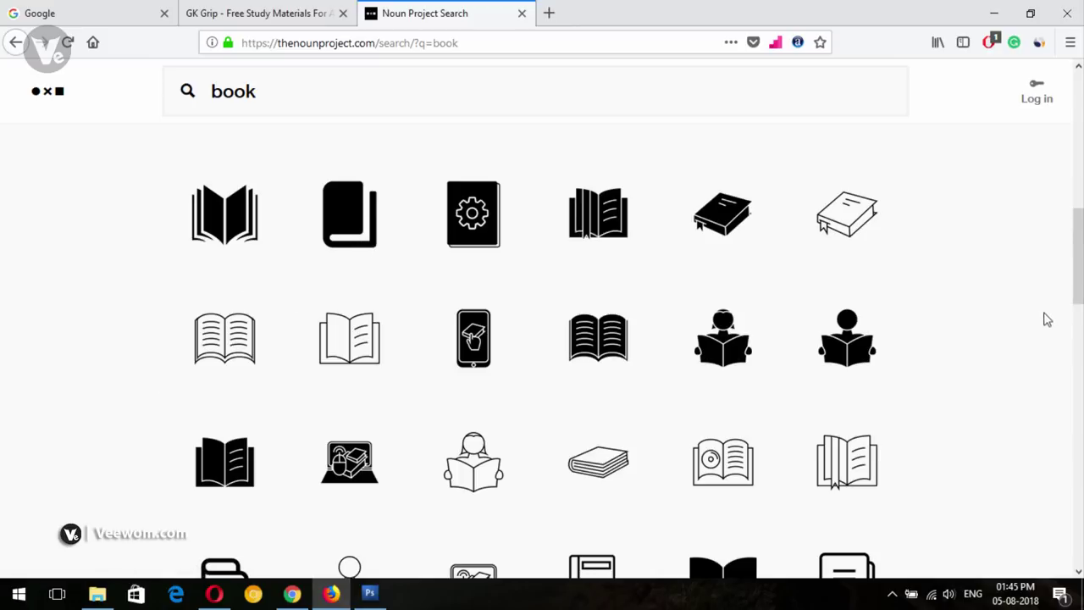
{"action": "scroll", "coordinate": [1077, 287], "scroll_direction": "down", "scroll_amount": 2}
{"action": "scroll", "coordinate": [1077, 288], "scroll_direction": "down", "scroll_amount": 2}
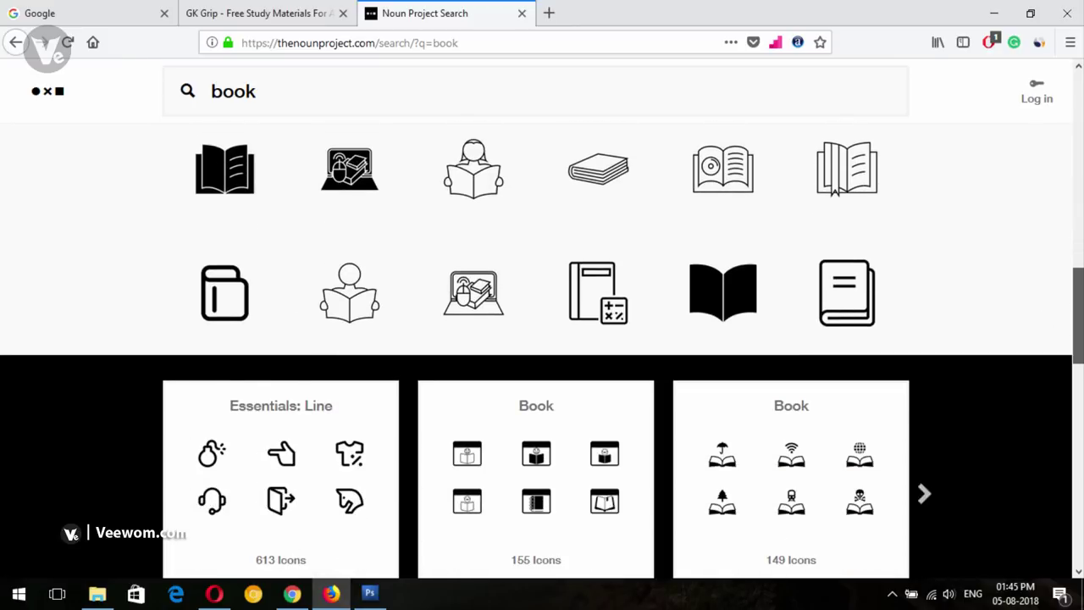
{"action": "scroll", "coordinate": [1077, 313], "scroll_direction": "up", "scroll_amount": 10}
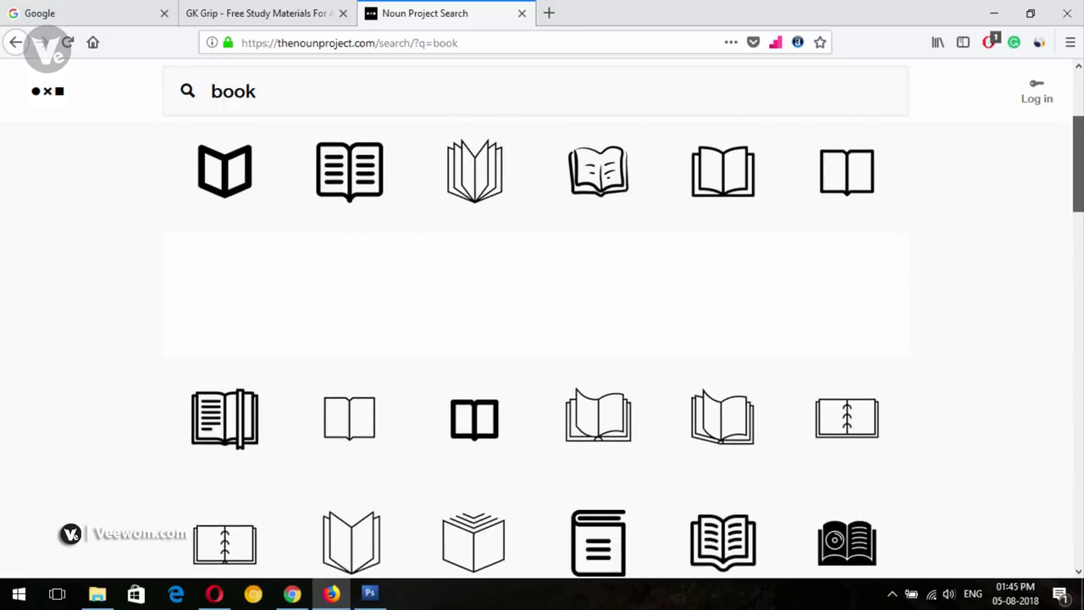
{"action": "scroll", "coordinate": [1026, 177], "scroll_direction": "up", "scroll_amount": 1}
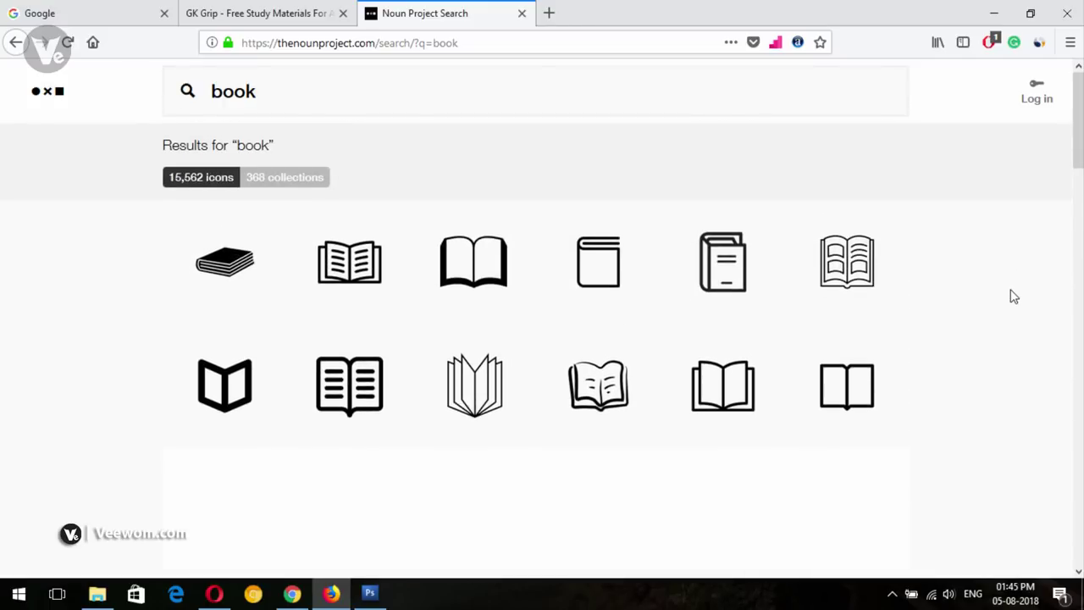
{"action": "scroll", "coordinate": [1077, 180], "scroll_direction": "down", "scroll_amount": 1}
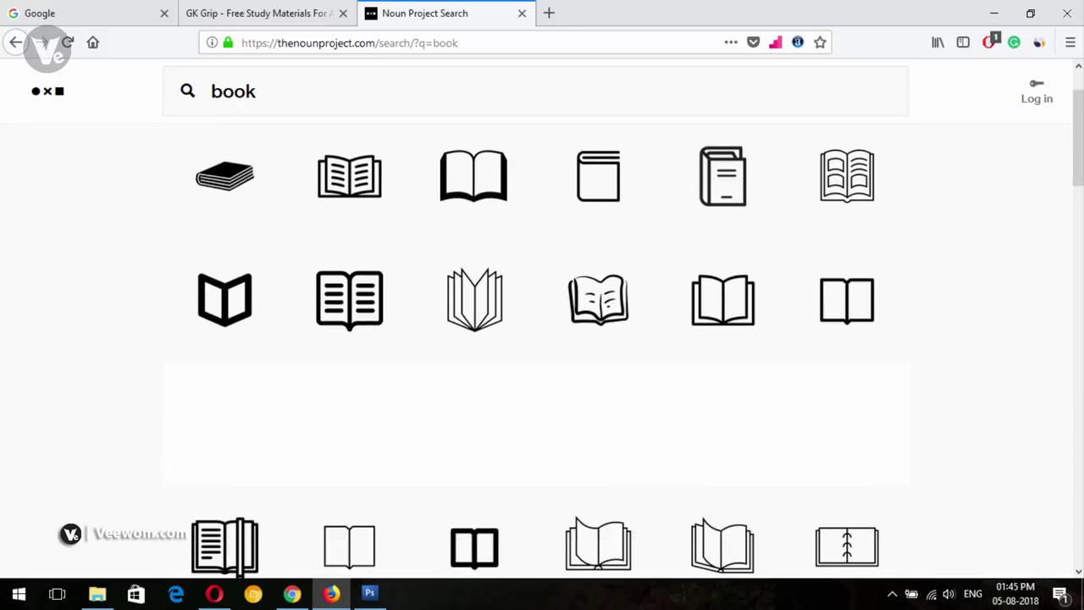
{"action": "scroll", "coordinate": [297, 474], "scroll_direction": "down", "scroll_amount": 2}
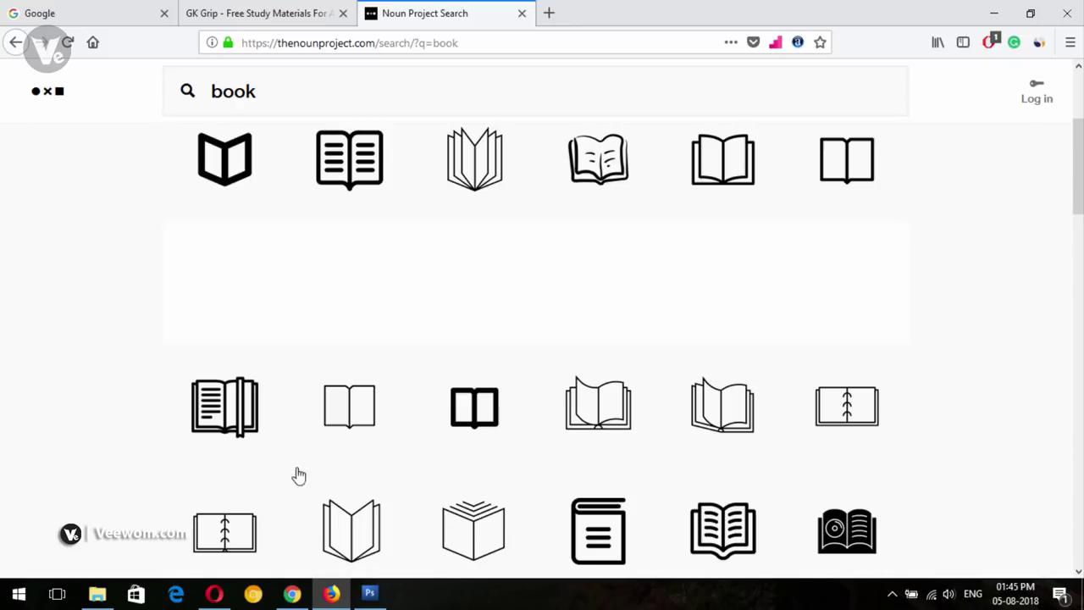
{"action": "left_click", "coordinate": [237, 422]}
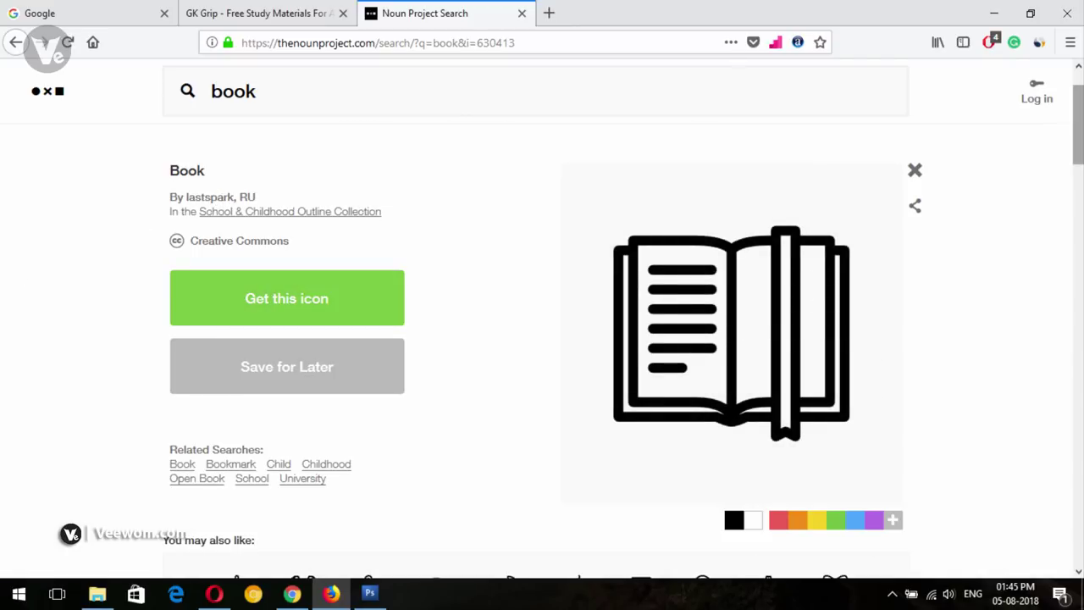
Start the download of the open-book Book icon
{"action": "scroll", "coordinate": [542, 330], "scroll_direction": "down", "scroll_amount": 1}
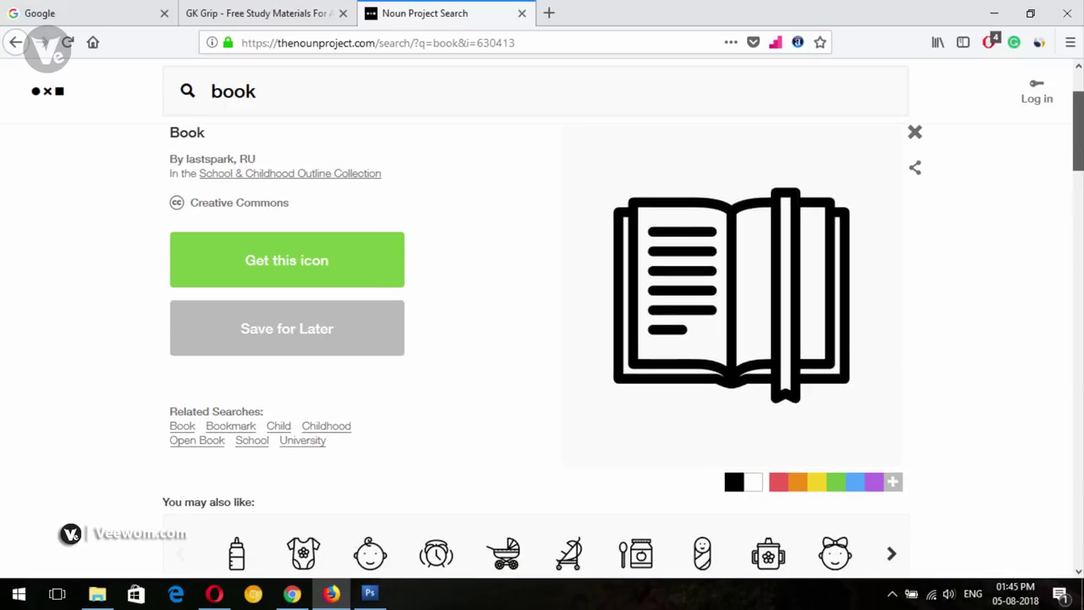
{"action": "scroll", "coordinate": [542, 330], "scroll_direction": "up", "scroll_amount": 2}
{"action": "scroll", "coordinate": [542, 338], "scroll_direction": "down", "scroll_amount": 5}
{"action": "scroll", "coordinate": [541, 338], "scroll_direction": "up", "scroll_amount": 6}
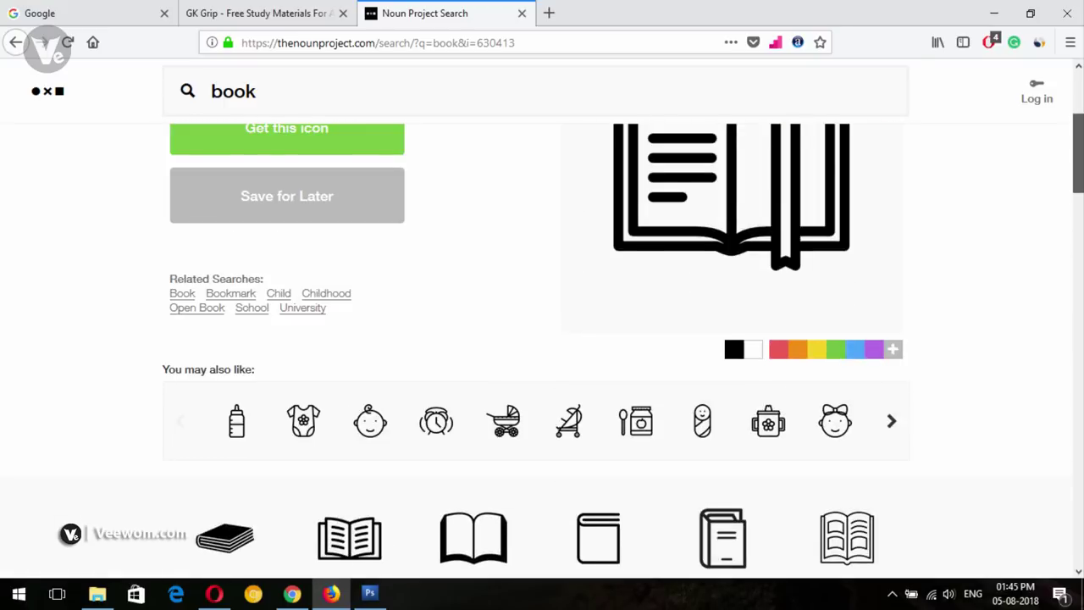
{"action": "left_click", "coordinate": [274, 387]}
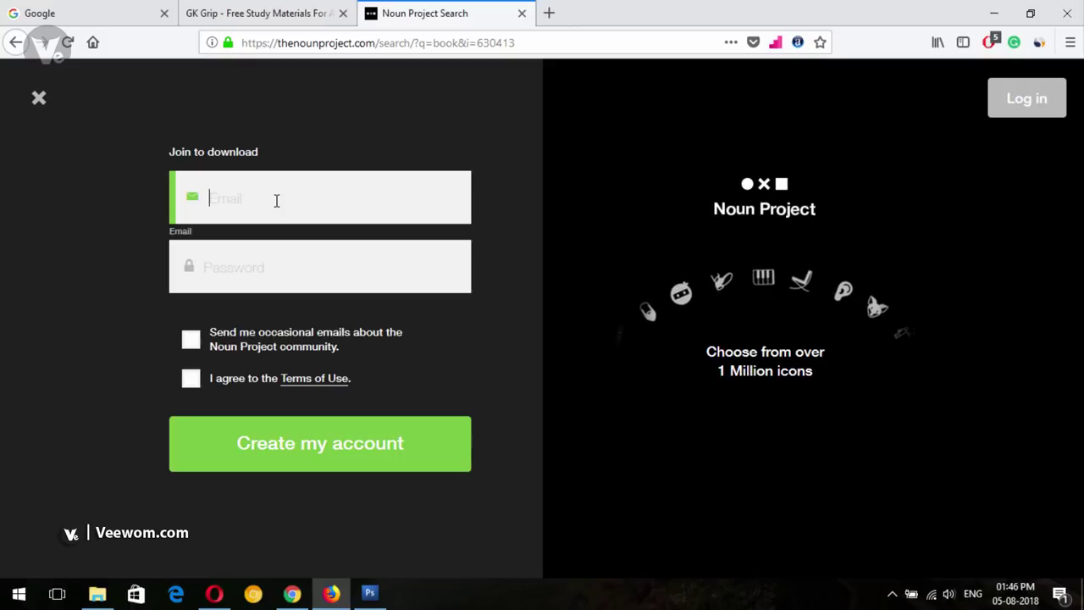
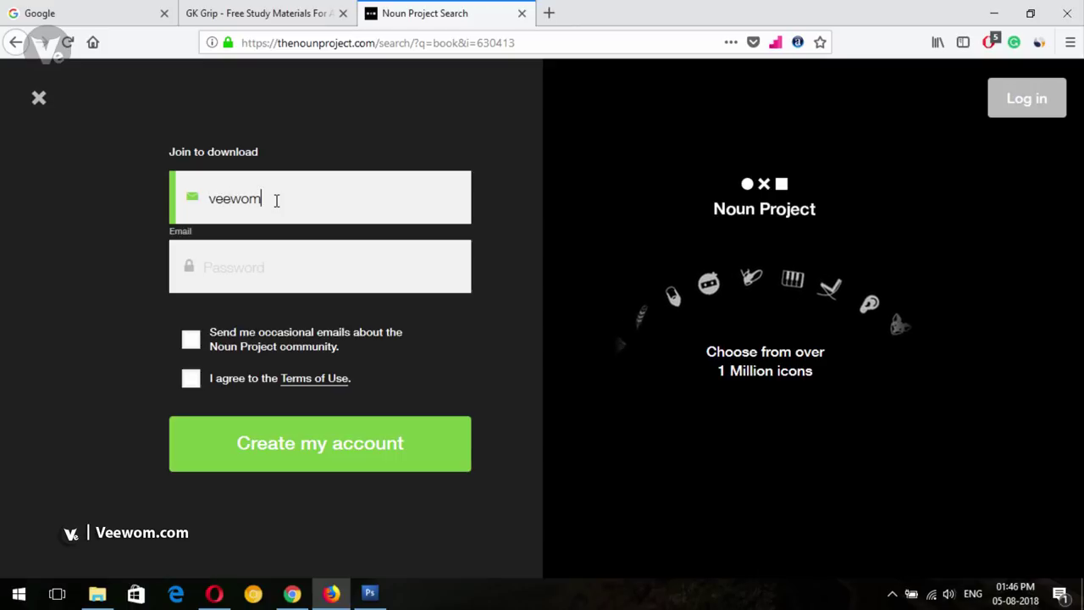
Sign up with an e-mail address and password, accept the terms, and pick the free Basic download
{"action": "key", "text": "Tab"}
{"action": "type", "text": "••••••••••"}
{"action": "key", "text": "Tab"}
{"action": "key", "text": "Tab"}
{"action": "key", "text": "space"}
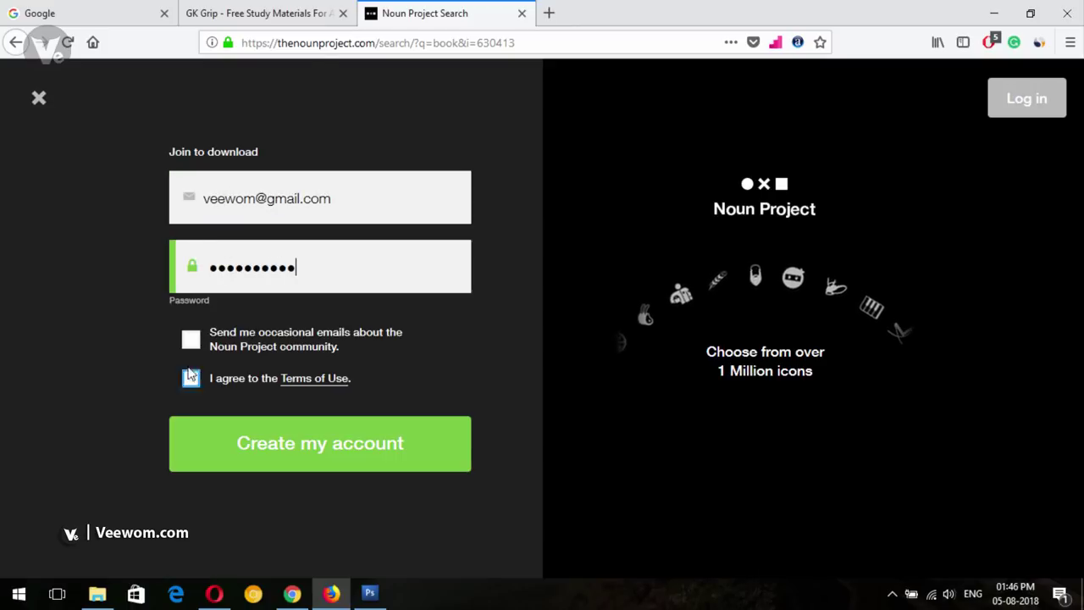
{"action": "key", "text": "Return"}
{"action": "left_click", "coordinate": [413, 185]}
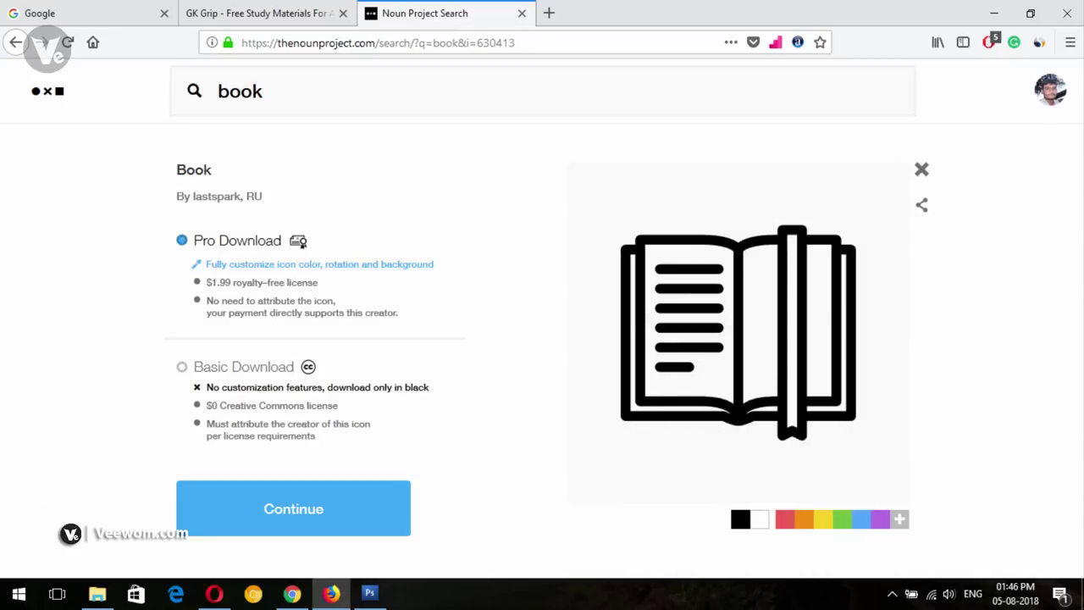
{"action": "left_click", "coordinate": [183, 368]}
Download the Book icon for website use as noun_Book_630413.png and show it in its folder
{"action": "left_click", "coordinate": [321, 523]}
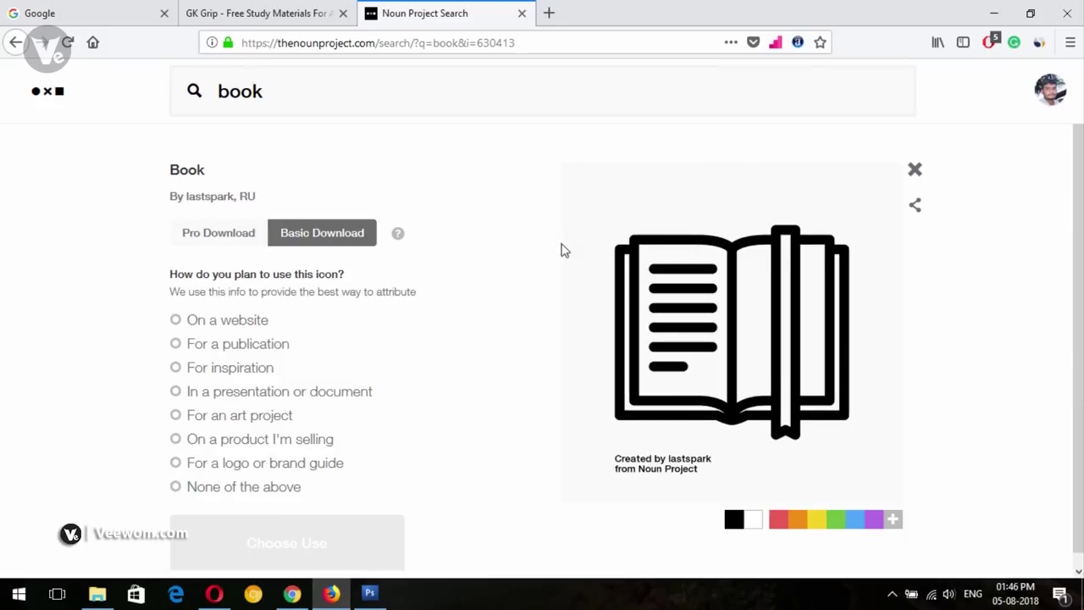
{"action": "scroll", "coordinate": [474, 345], "scroll_direction": "down", "scroll_amount": 1}
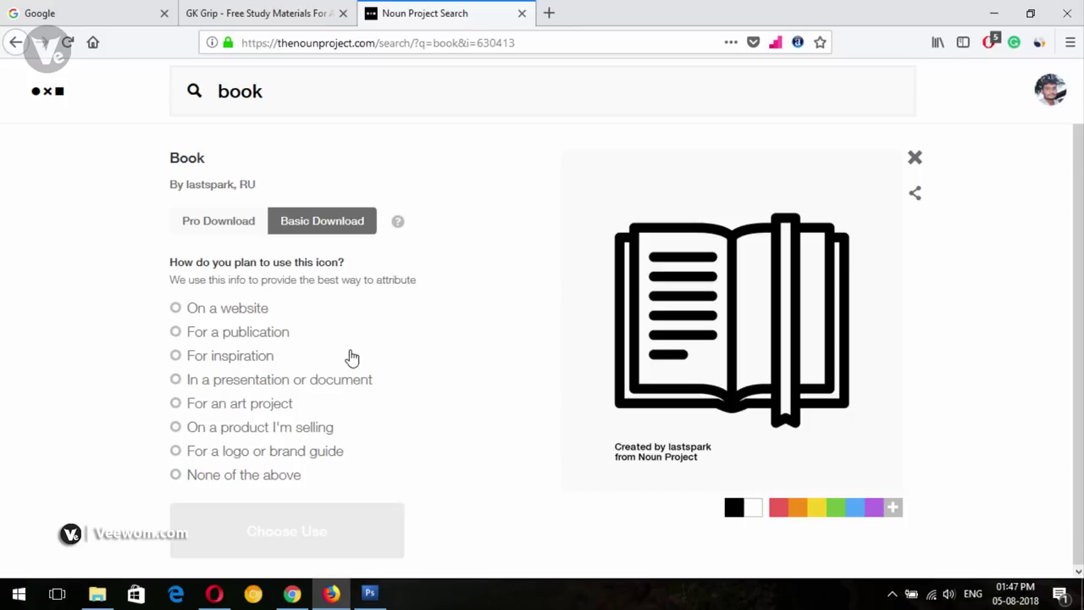
{"action": "left_click", "coordinate": [176, 308]}
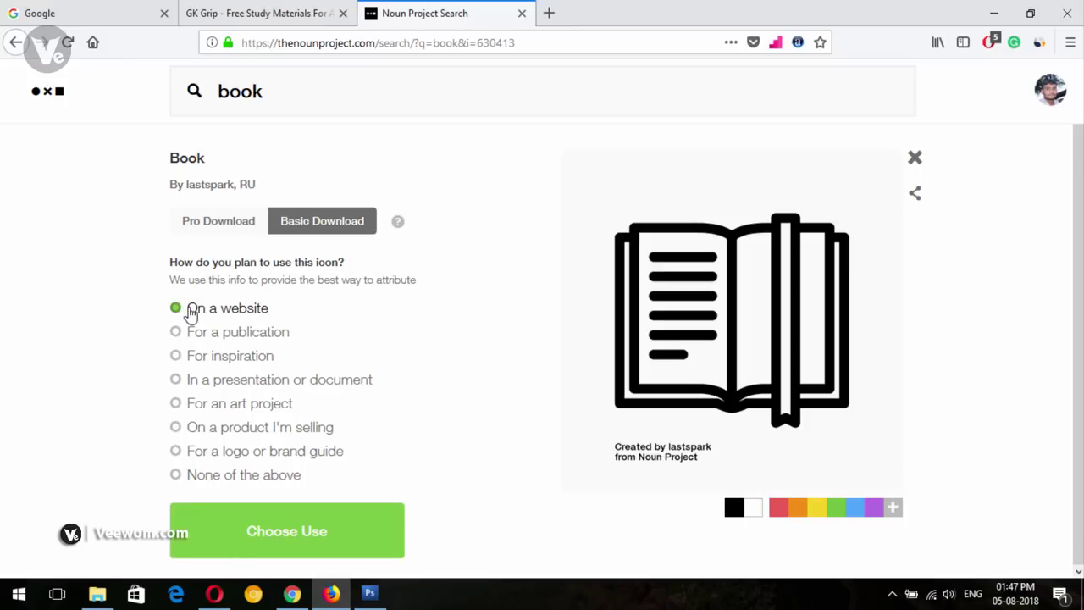
{"action": "left_click", "coordinate": [270, 532]}
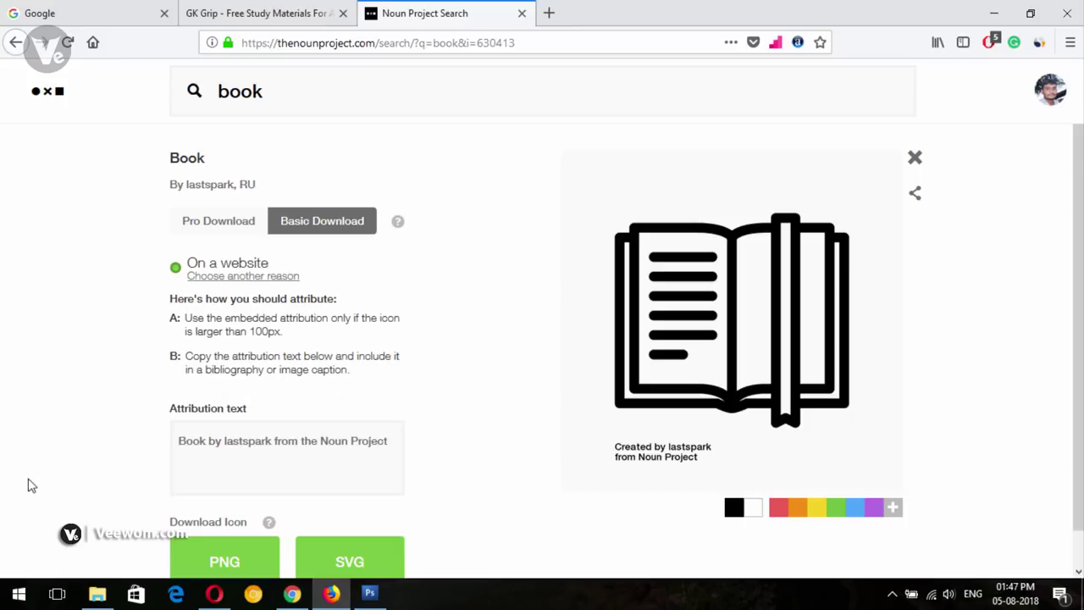
{"action": "scroll", "coordinate": [33, 485], "scroll_direction": "down", "scroll_amount": 1}
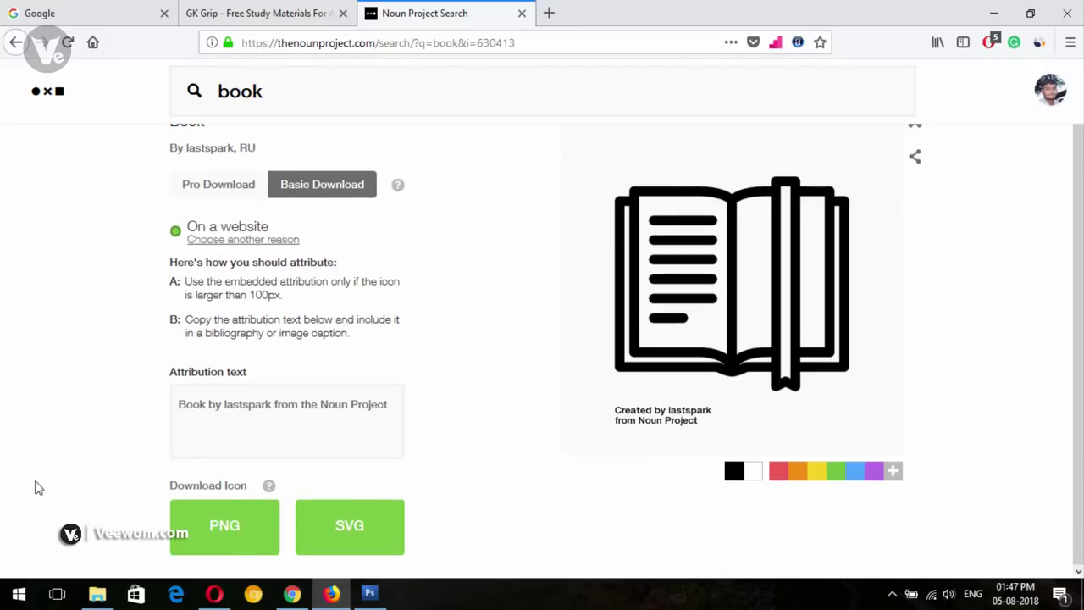
{"action": "left_click", "coordinate": [227, 529]}
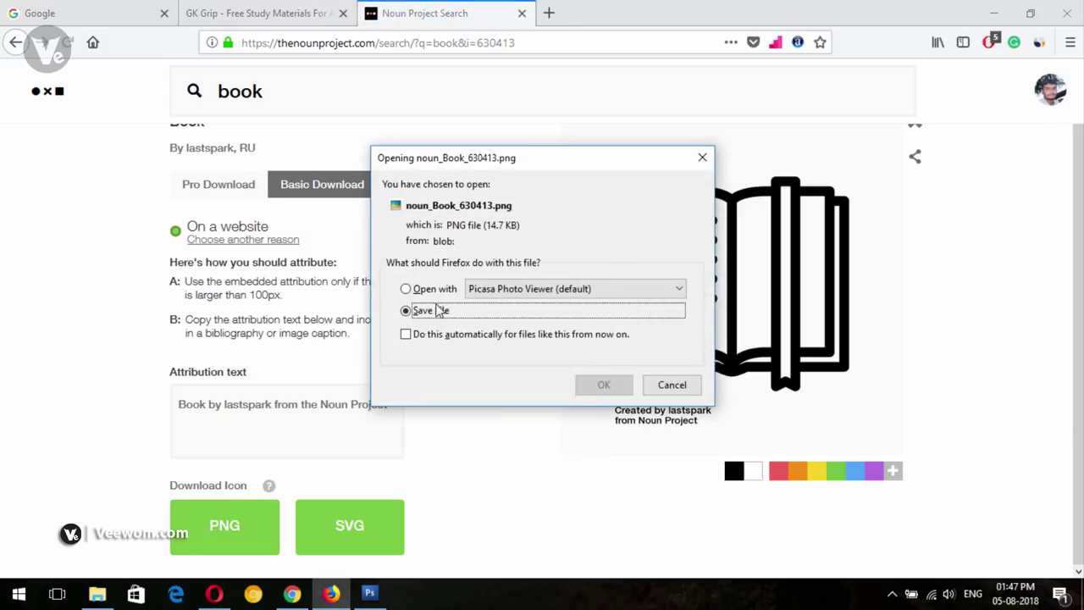
{"action": "left_click", "coordinate": [593, 385]}
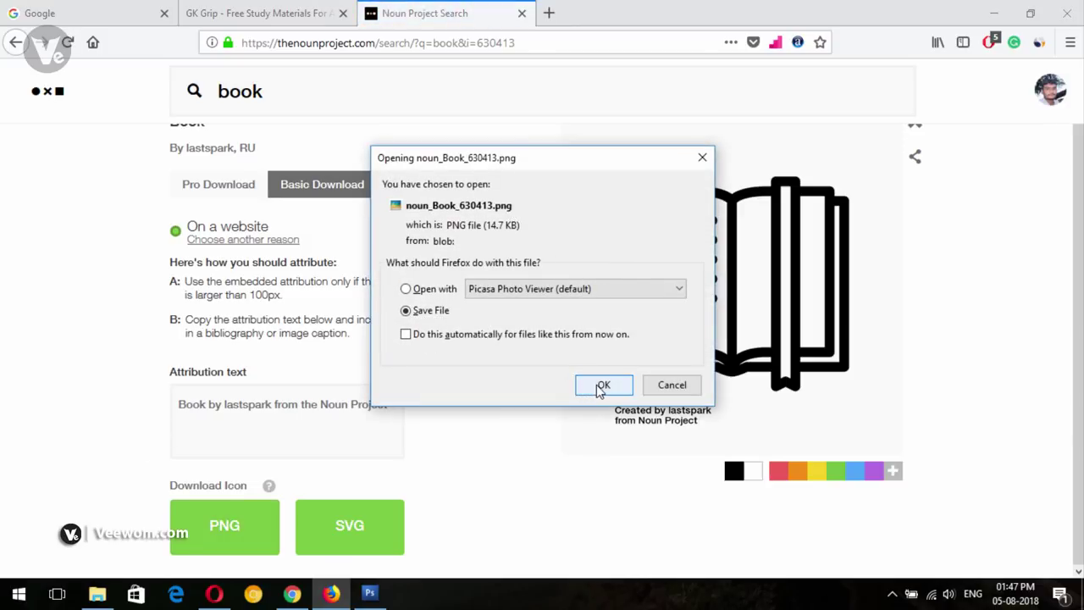
{"action": "left_click", "coordinate": [911, 42]}
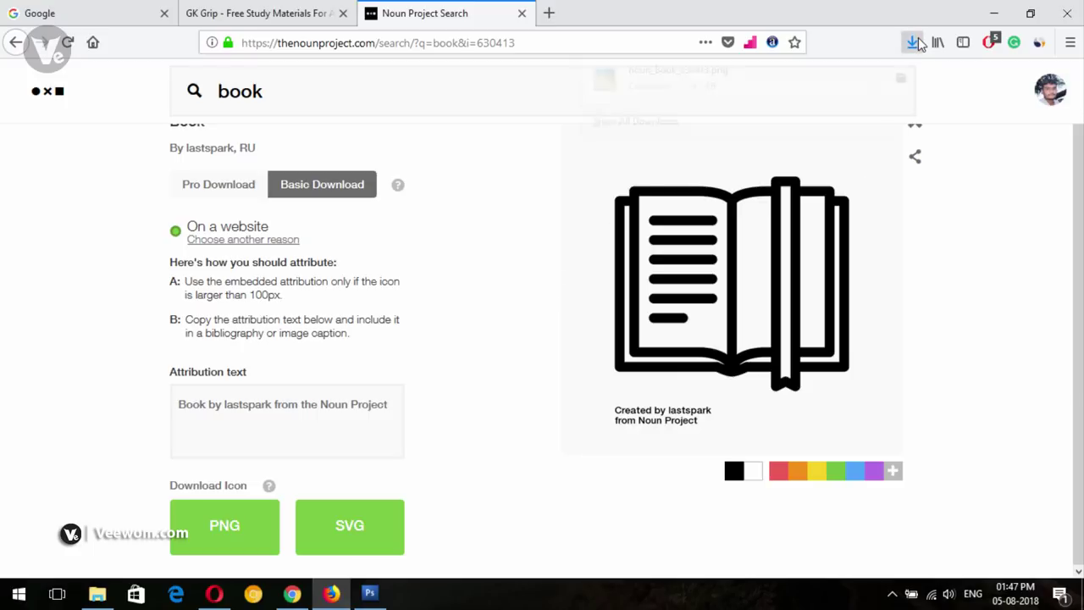
{"action": "left_click", "coordinate": [904, 87]}
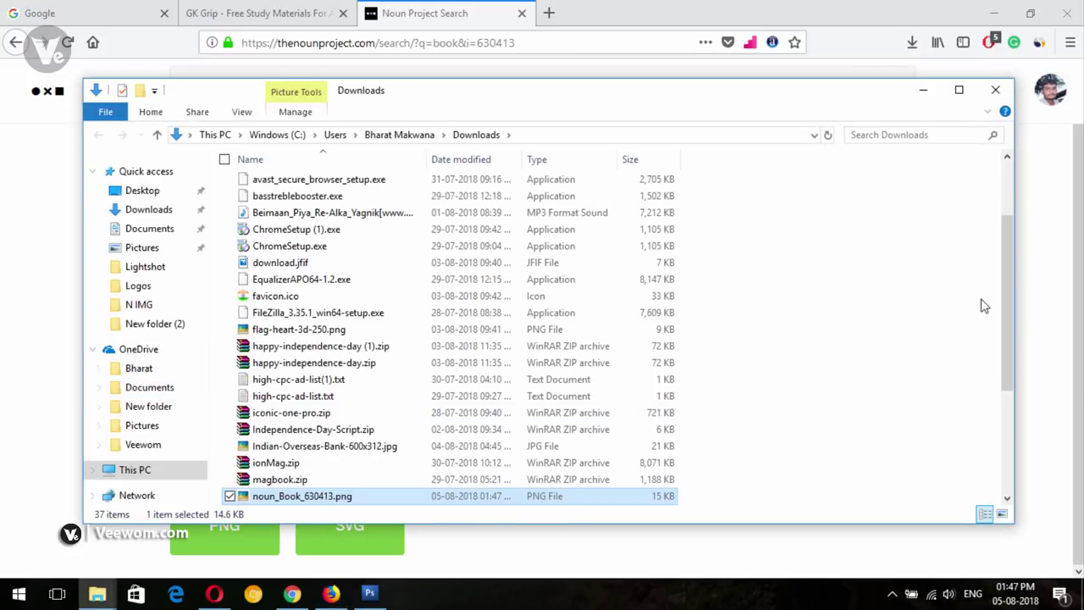
Drag noun_Book_630413.png from the Downloads folder into Photoshop to open it
{"action": "left_click_drag", "start_coordinate": [1011, 241], "coordinate": [1007, 343]}
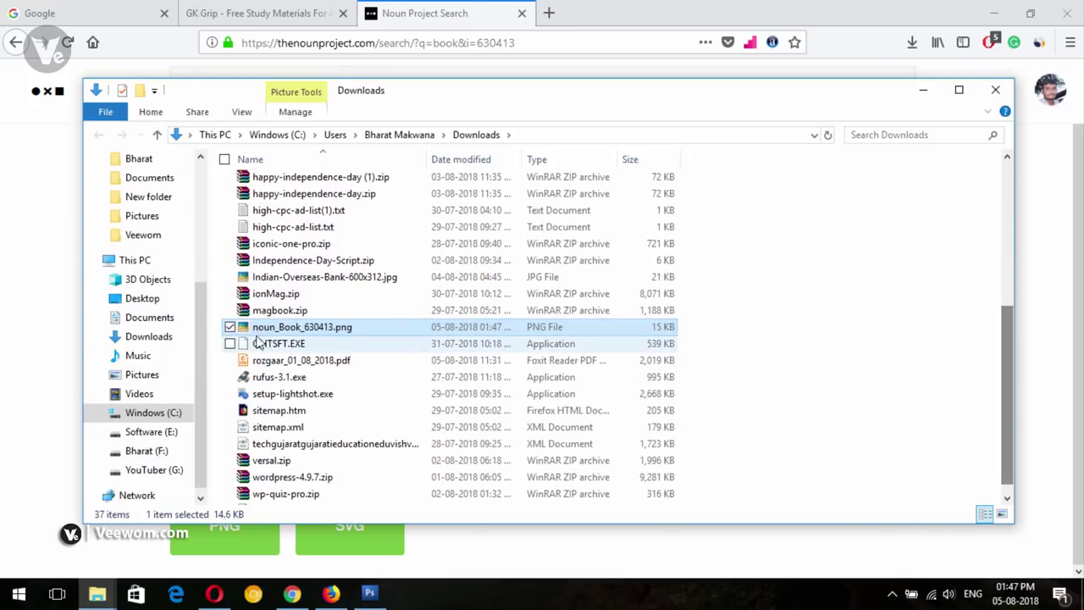
{"action": "left_click_drag", "start_coordinate": [262, 330], "coordinate": [345, 339]}
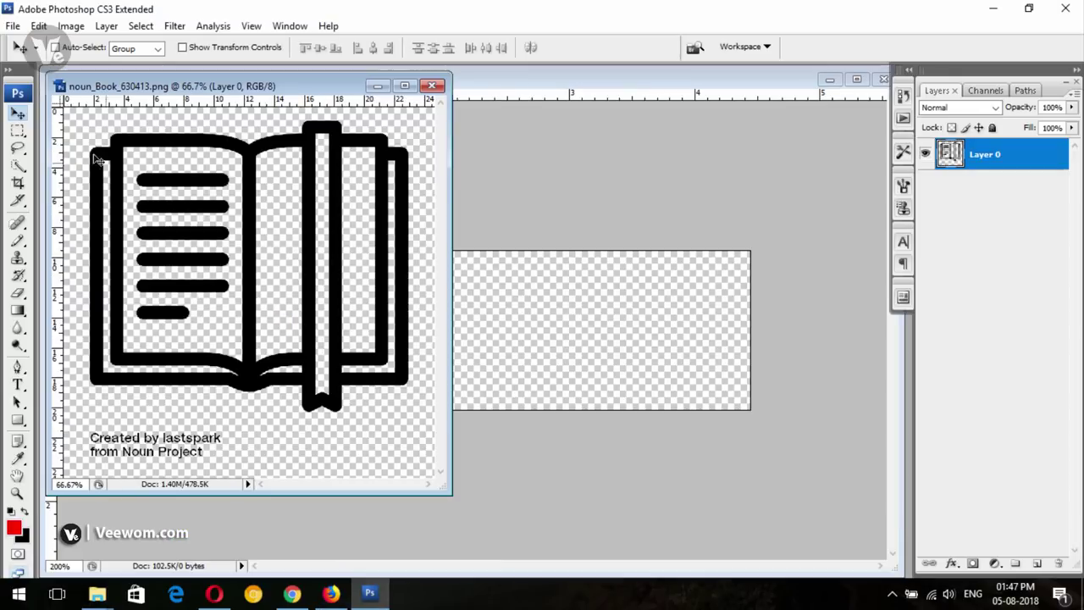
Lasso just the book drawing, without its credit text, and drag a copy into Untitled-1
{"action": "left_click", "coordinate": [21, 115]}
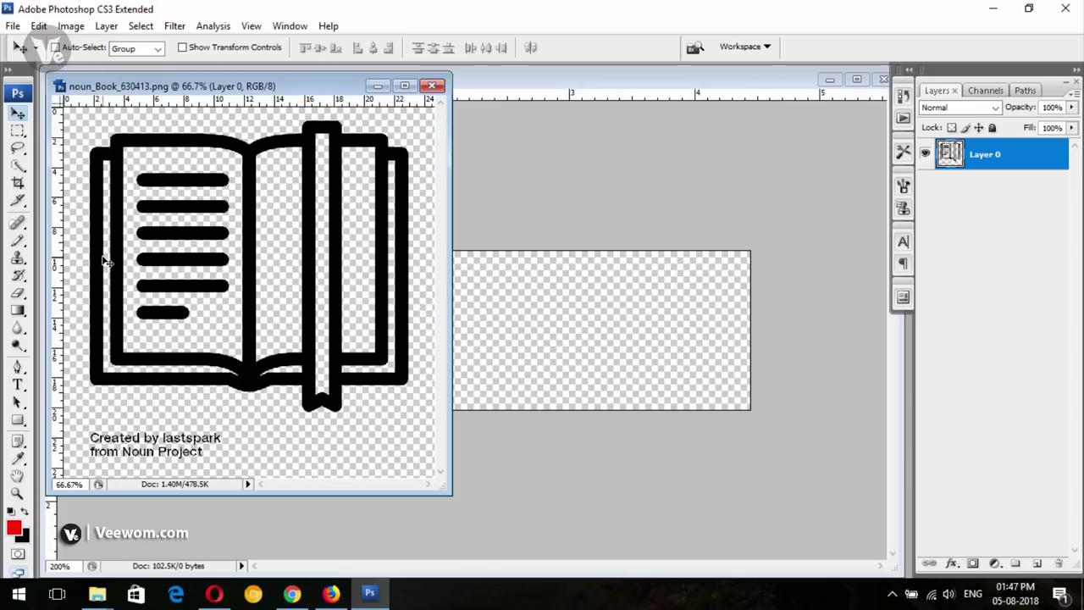
{"action": "left_click", "coordinate": [17, 147]}
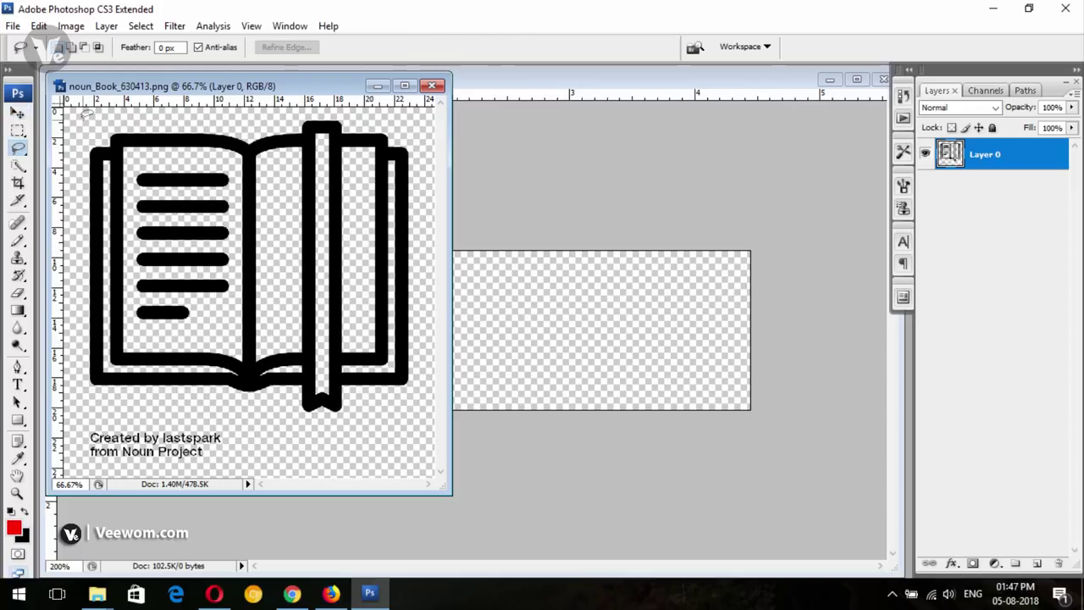
{"action": "mouse_move", "coordinate": [467, 43]}
{"action": "left_mouse_down"}
{"action": "mouse_move", "coordinate": [455, 367]}
{"action": "mouse_move", "coordinate": [304, 417]}
{"action": "mouse_move", "coordinate": [168, 394]}
{"action": "mouse_move", "coordinate": [53, 217]}
{"action": "mouse_move", "coordinate": [76, 108]}
{"action": "left_mouse_up"}
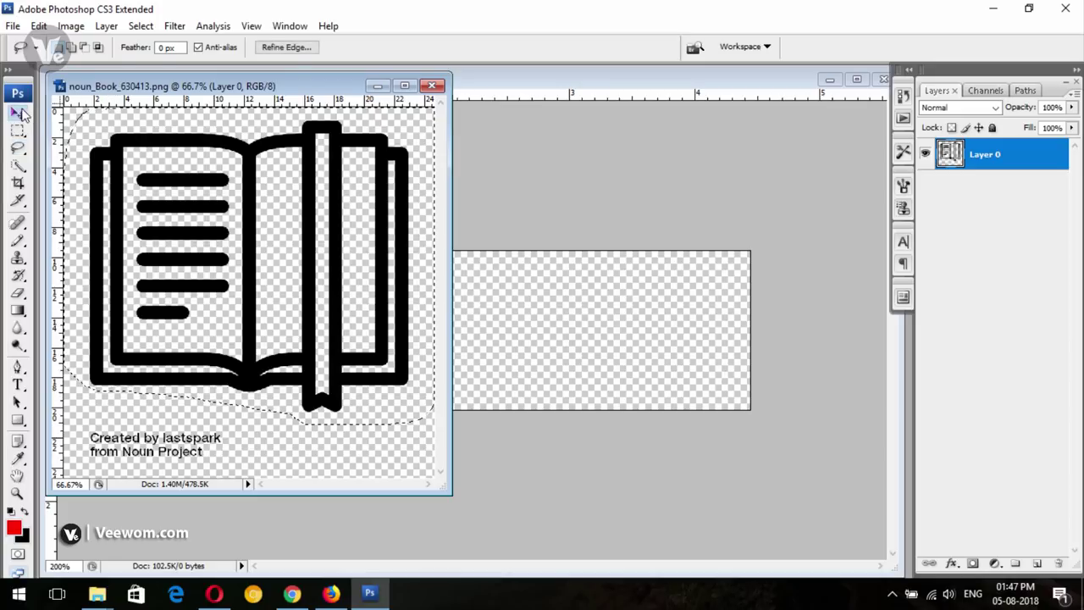
{"action": "left_click", "coordinate": [18, 112]}
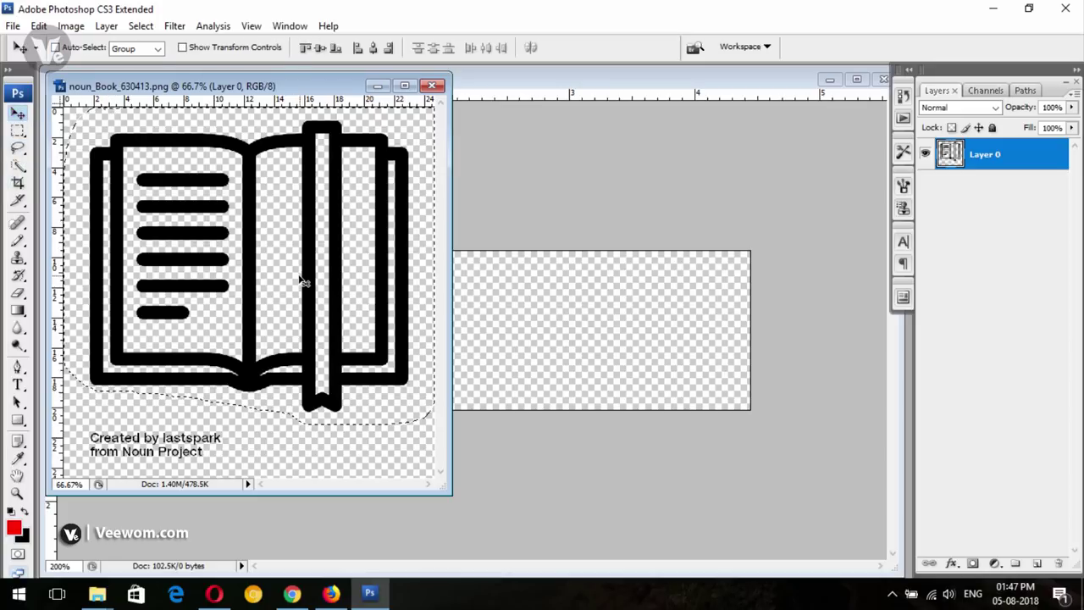
{"action": "left_click_drag", "start_coordinate": [303, 279], "coordinate": [522, 335]}
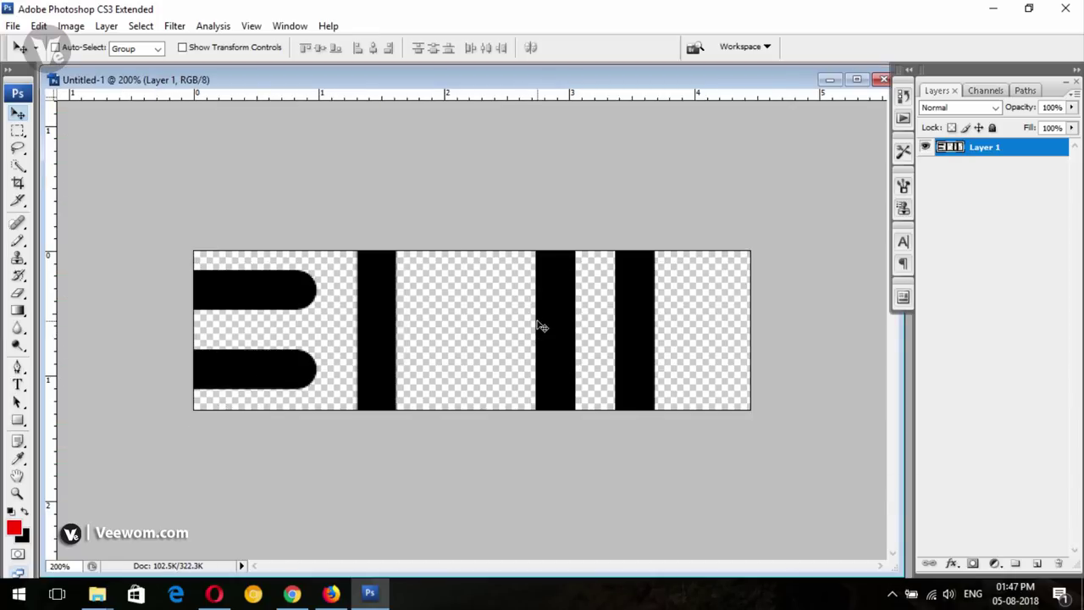
Scale the pasted book down to a small icon and place it at the banner's left
{"action": "key", "text": "ctrl+t"}
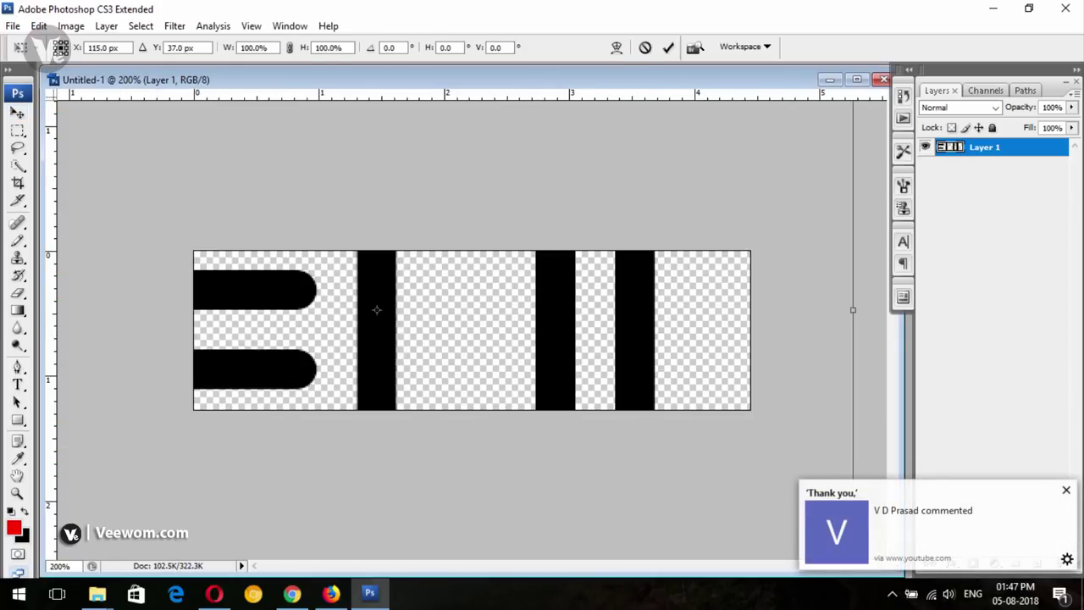
{"action": "left_click_drag", "start_coordinate": [266, 228], "coordinate": [297, 317]}
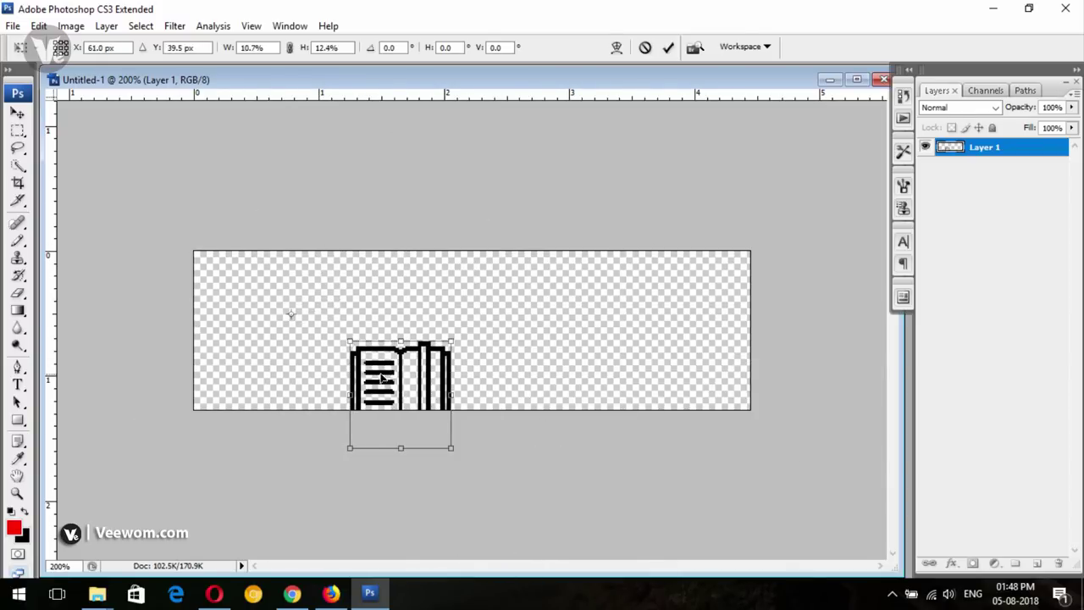
{"action": "left_click_drag", "start_coordinate": [381, 378], "coordinate": [276, 312]}
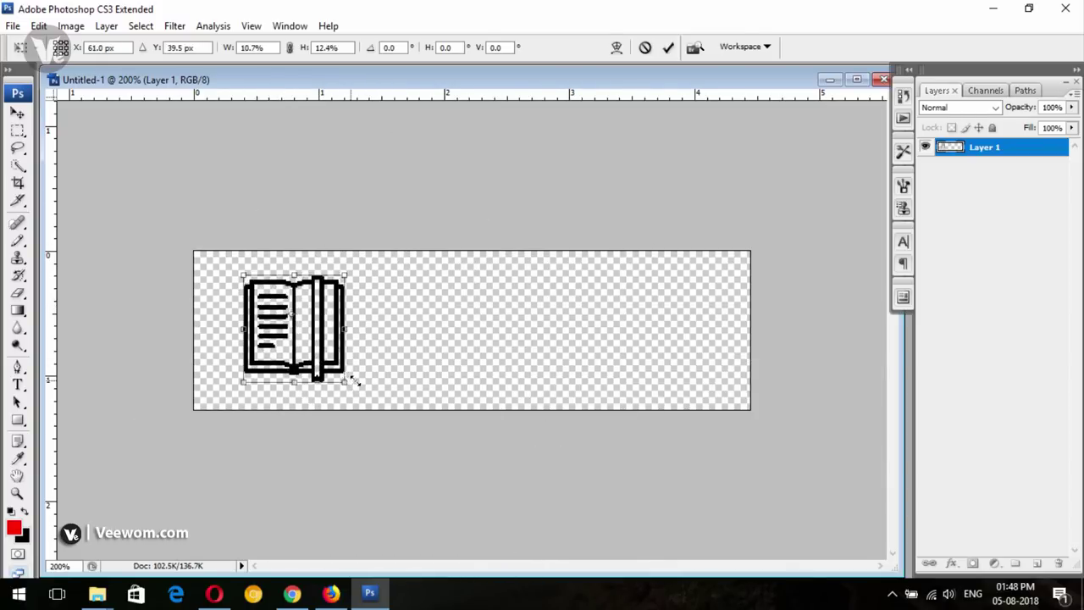
{"action": "left_click_drag", "start_coordinate": [356, 382], "coordinate": [379, 394]}
{"action": "left_click", "coordinate": [17, 113]}
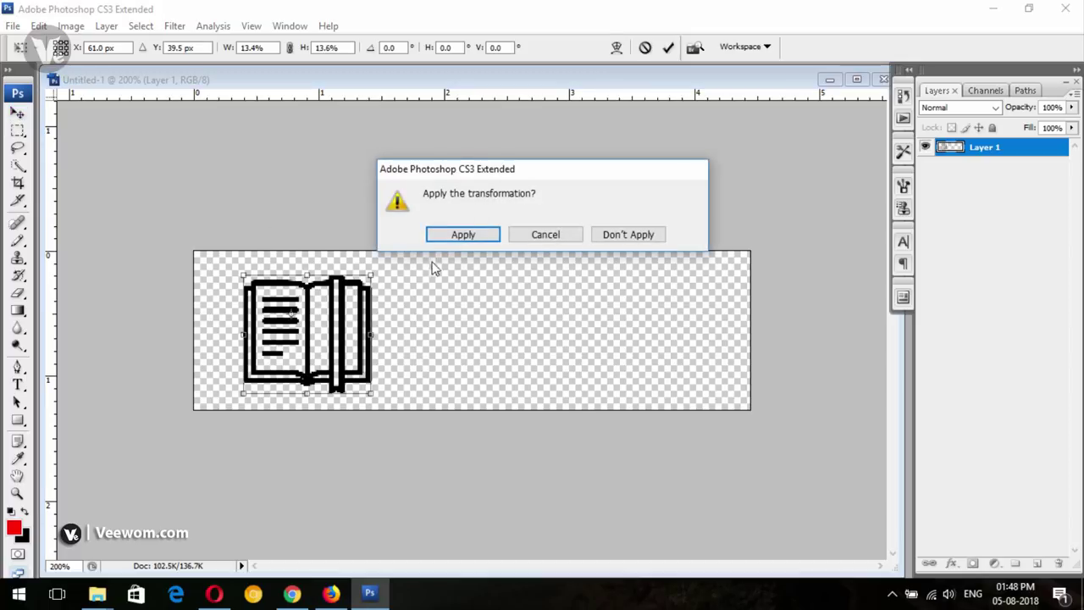
{"action": "left_click", "coordinate": [454, 236]}
{"action": "left_click_drag", "start_coordinate": [349, 326], "coordinate": [312, 333]}
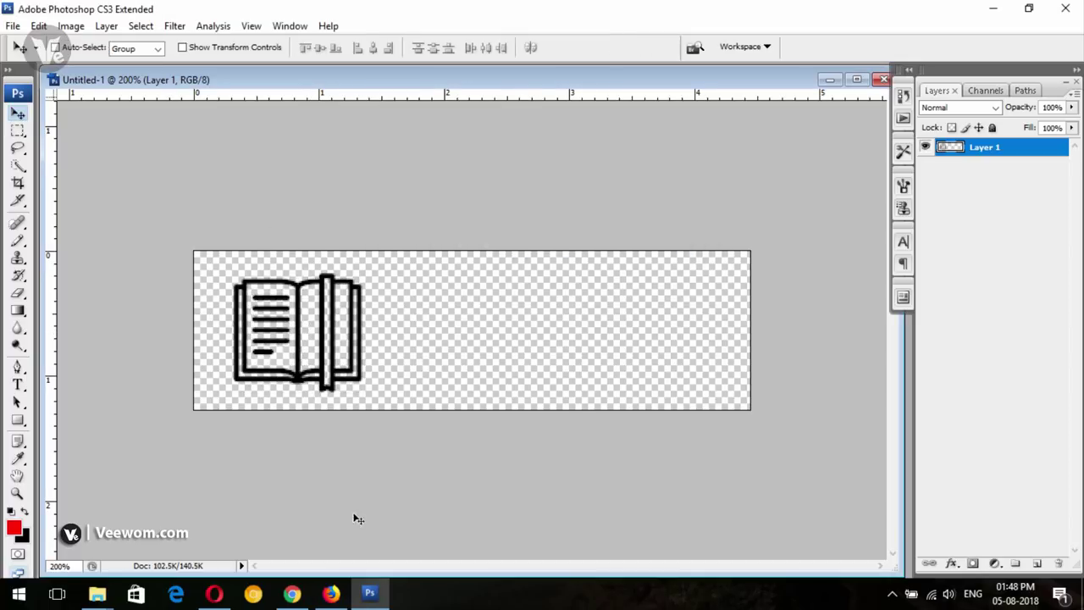
Show the downloaded book PNG in its folder from Firefox's downloads list
{"action": "left_click", "coordinate": [330, 592]}
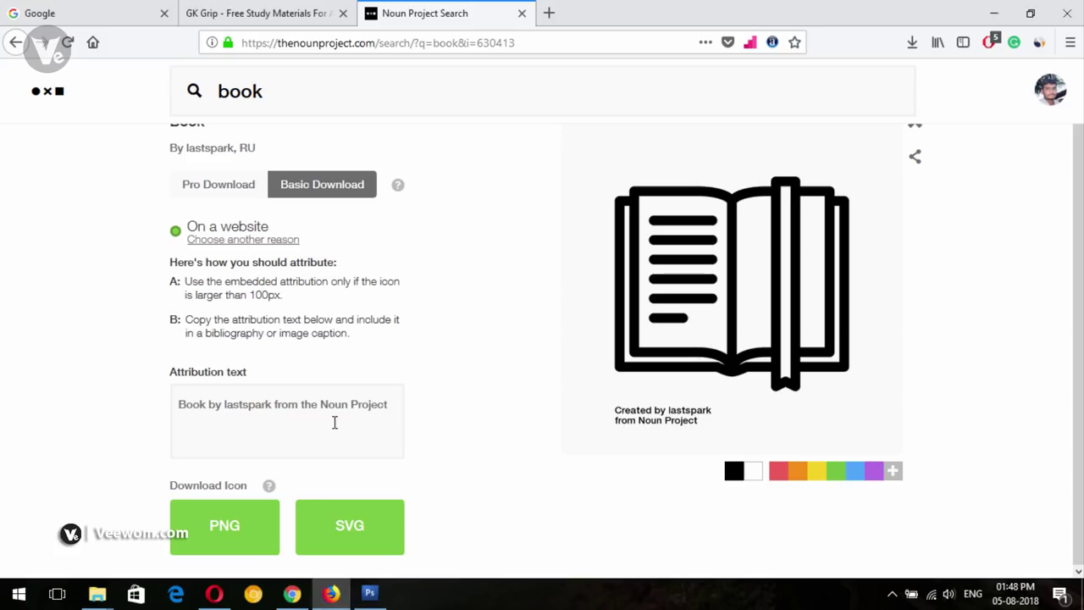
{"action": "left_click", "coordinate": [911, 42]}
{"action": "left_click", "coordinate": [901, 81]}
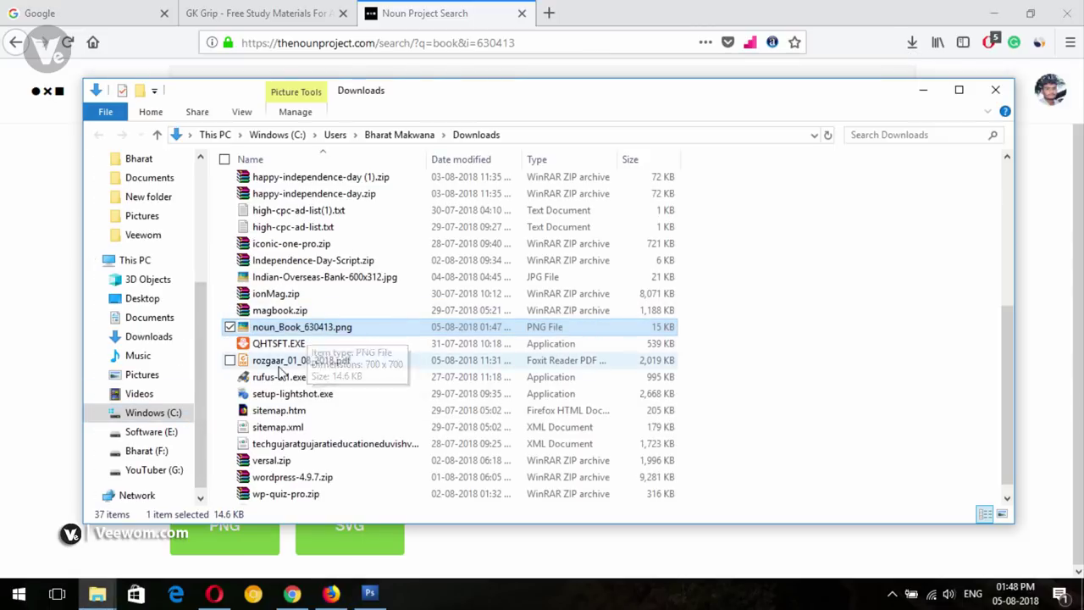
Nudge the book icon snug against the banner's left edge, vertically centred
{"action": "left_click", "coordinate": [369, 593]}
{"action": "left_click_drag", "start_coordinate": [323, 352], "coordinate": [316, 354]}
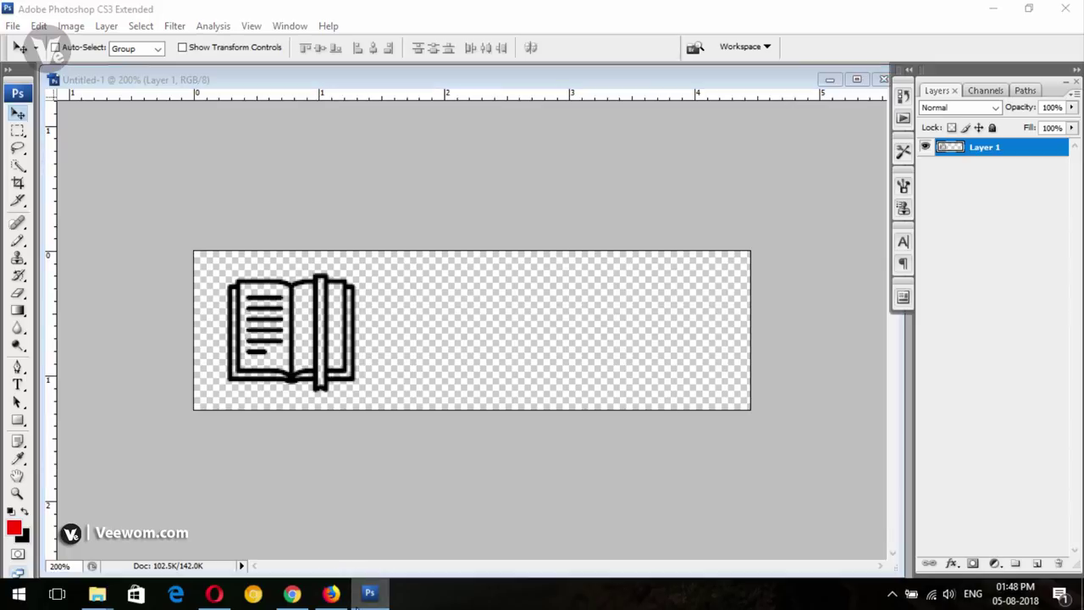
{"action": "left_click", "coordinate": [369, 592]}
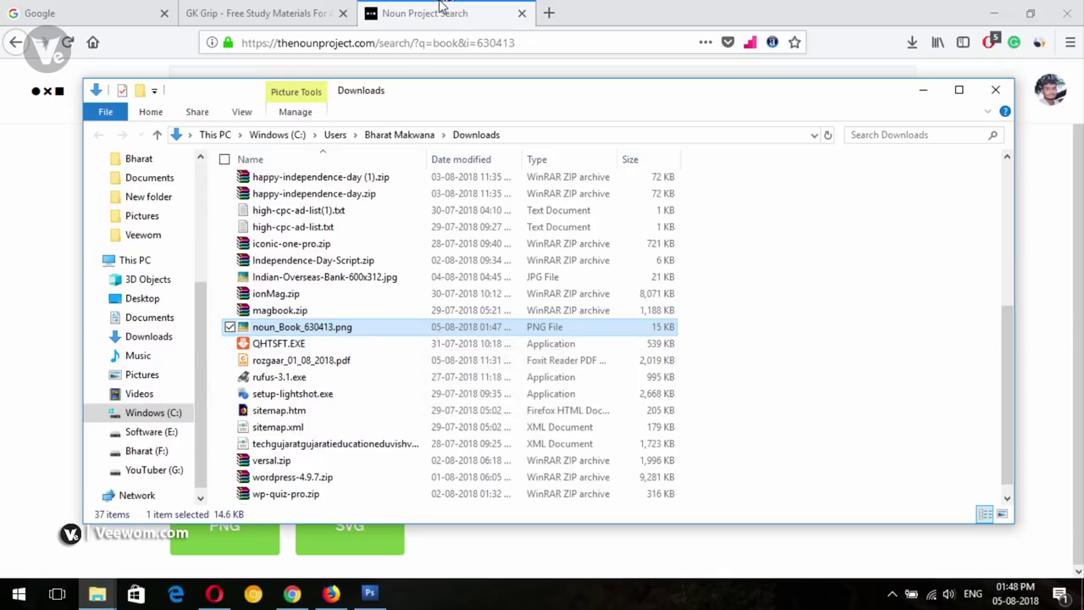
{"action": "left_click", "coordinate": [369, 593]}
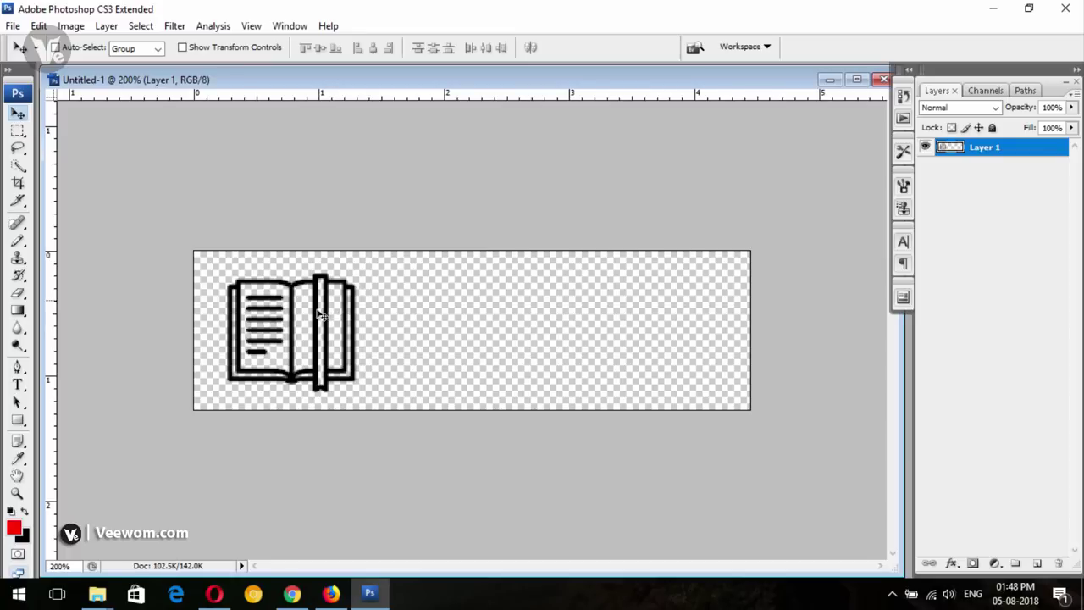
{"action": "left_click_drag", "start_coordinate": [320, 314], "coordinate": [313, 313]}
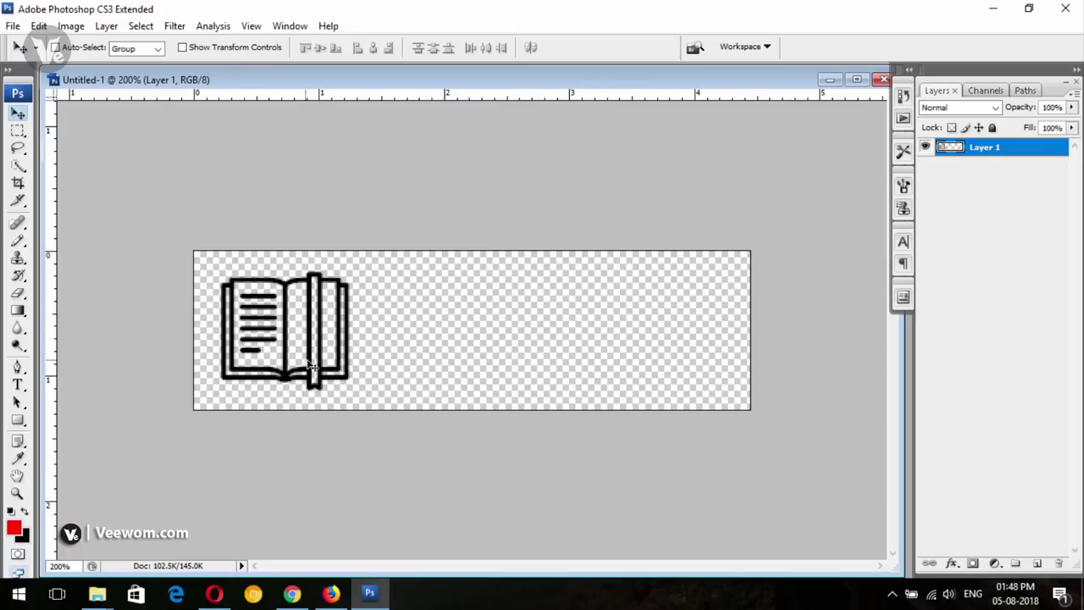
{"action": "left_click_drag", "start_coordinate": [312, 366], "coordinate": [308, 368]}
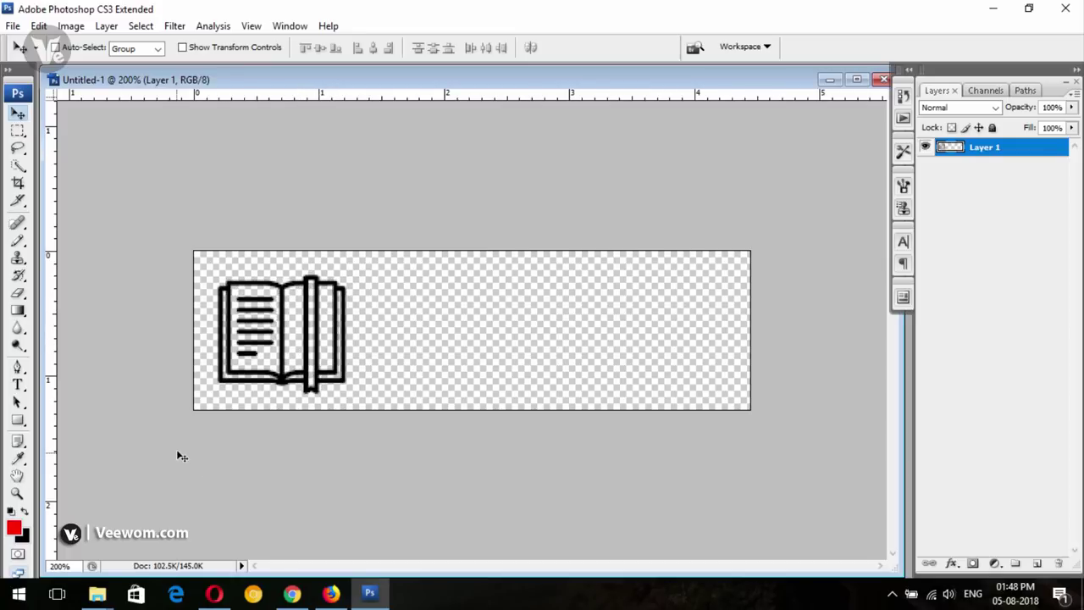
{"action": "key", "text": "Left"}
{"action": "key", "text": "Left"}
{"action": "key", "text": "Left"}
{"action": "key", "text": "Left"}
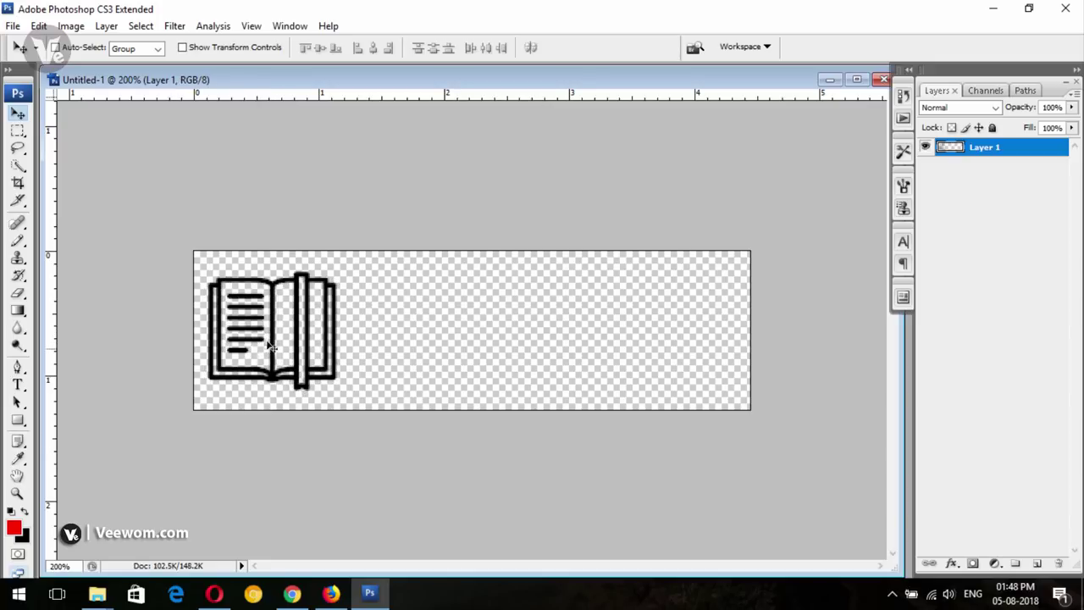
{"action": "key", "text": "Down"}
{"action": "key", "text": "Down"}
{"action": "key", "text": "Left"}
{"action": "key", "text": "Left"}
{"action": "key", "text": "Up"}
{"action": "key", "text": "Up"}
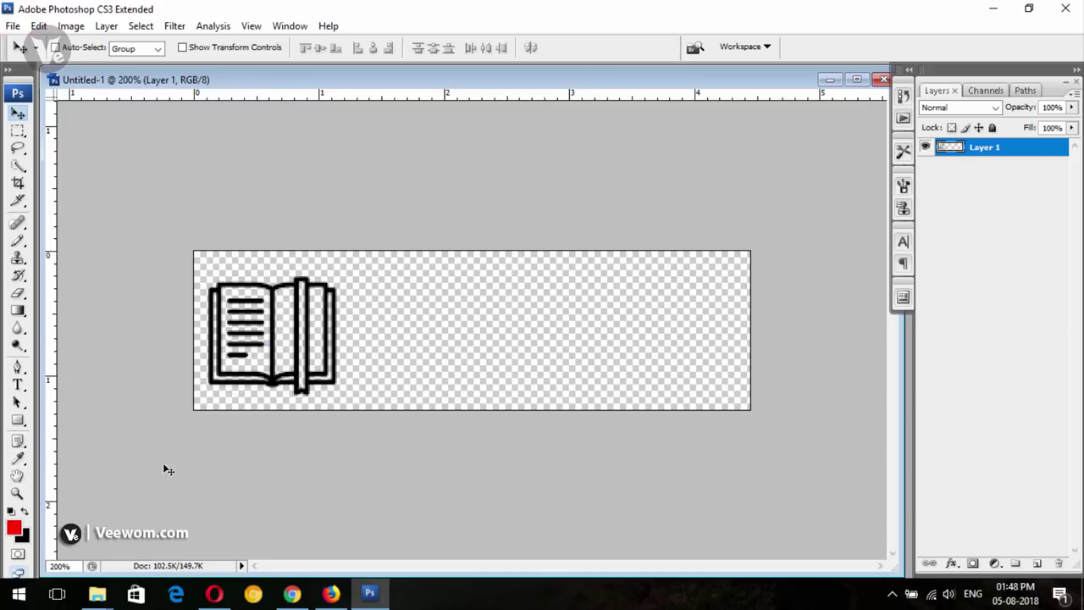
Glance at the GK Grip site in Firefox, then come back to the Photoshop canvas
{"action": "left_click", "coordinate": [330, 592]}
{"action": "left_click", "coordinate": [260, 12]}
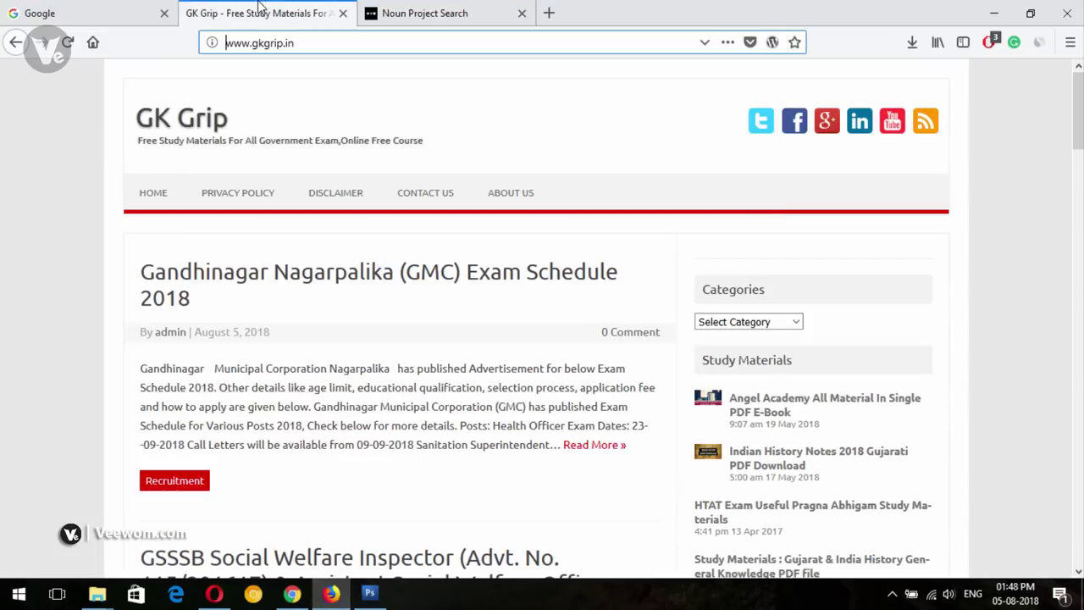
{"action": "left_click", "coordinate": [369, 592]}
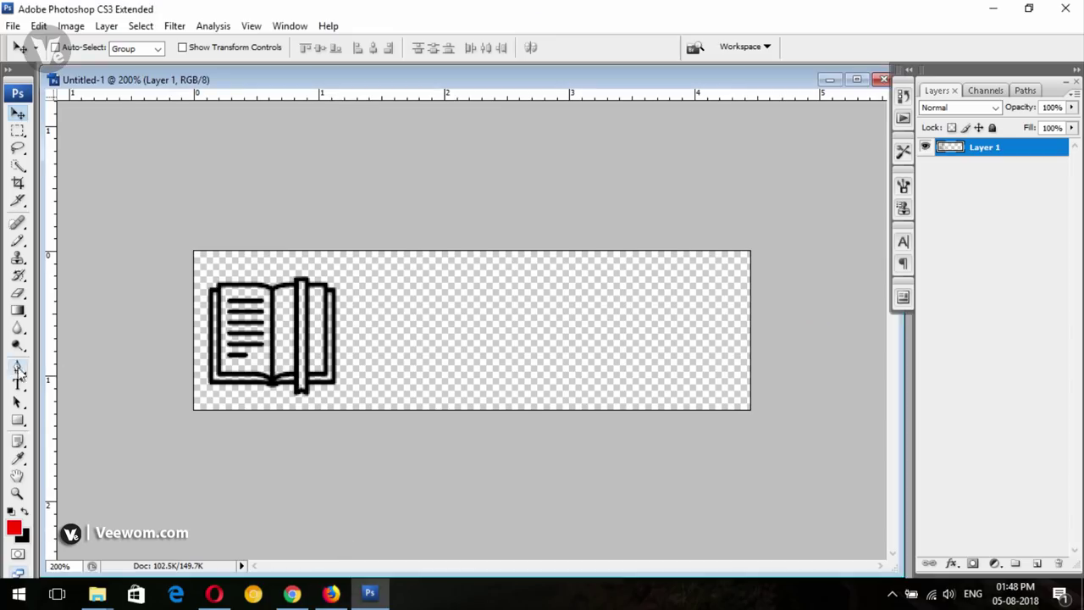
Add a text layer reading GKGrip right of the book icon and shrink its font to fit
{"action": "key", "text": "t"}
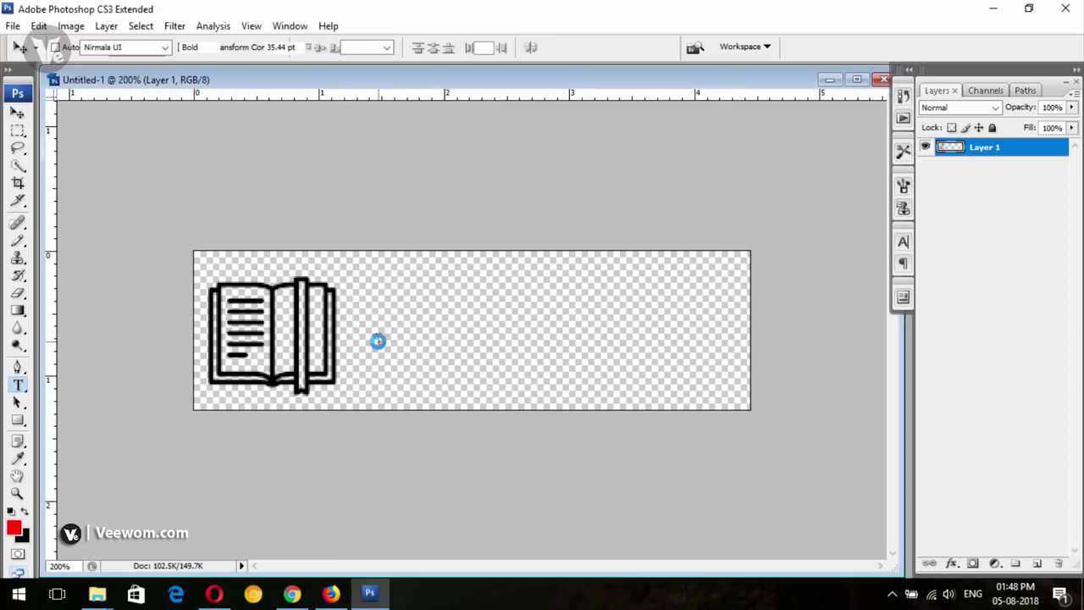
{"action": "left_click", "coordinate": [377, 338]}
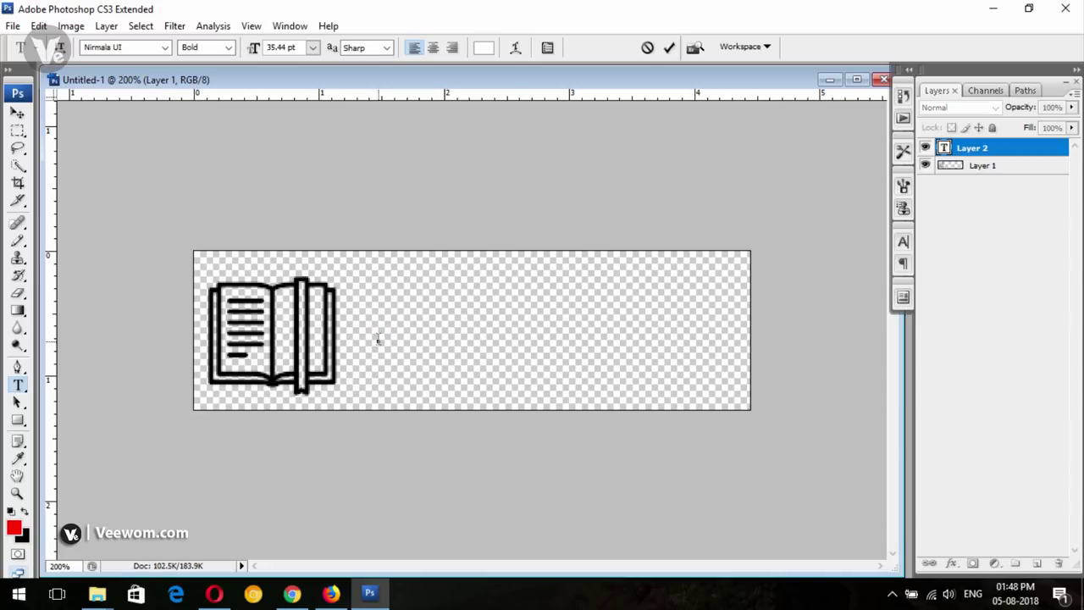
{"action": "type", "text": "G"}
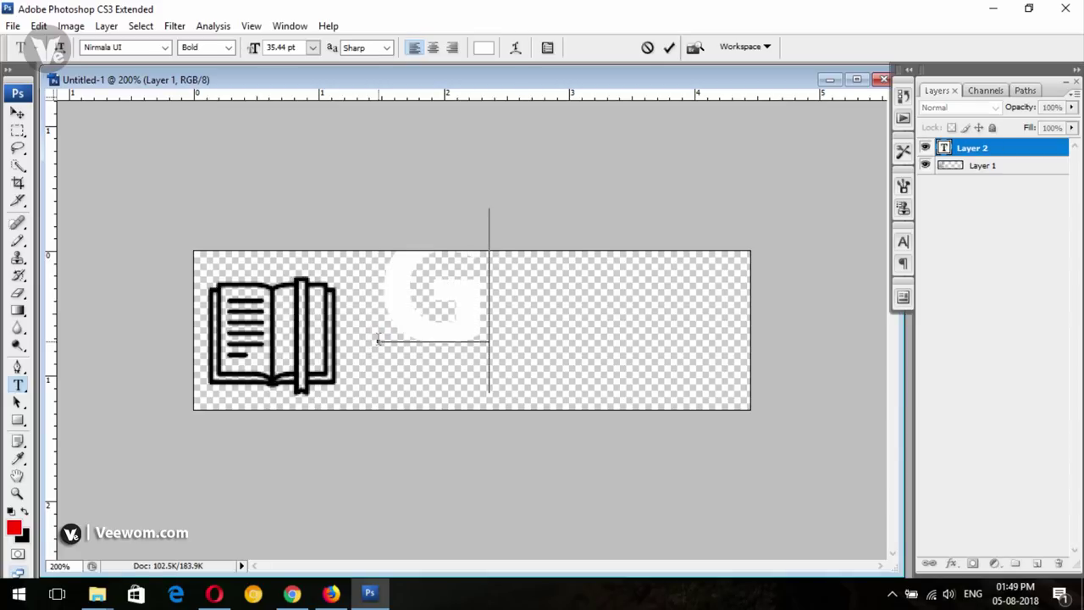
{"action": "type", "text": "K"}
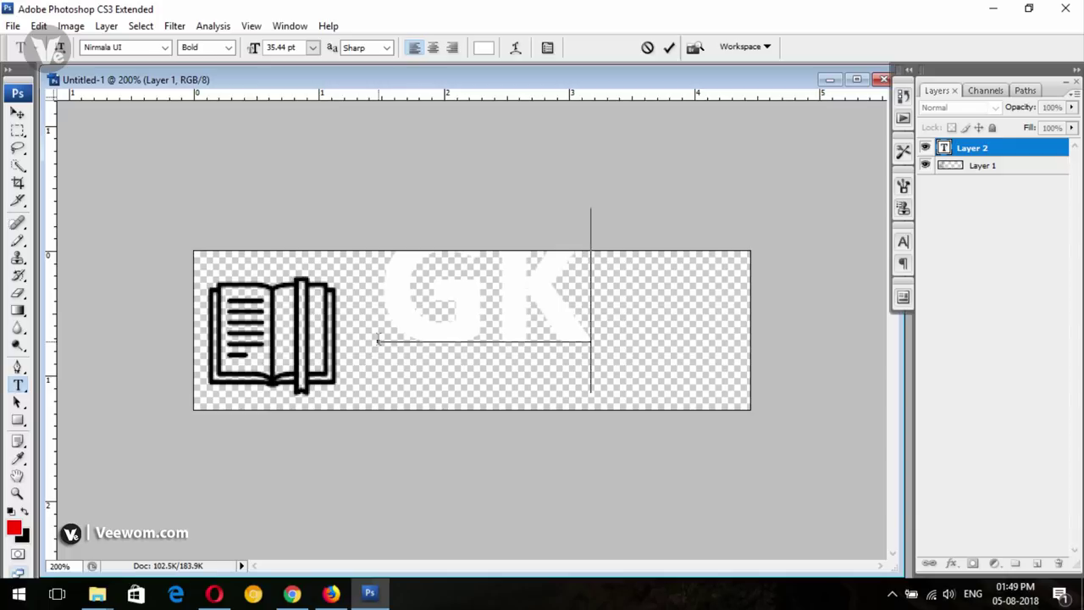
{"action": "type", "text": "Gr"}
{"action": "key", "text": "ctrl+a"}
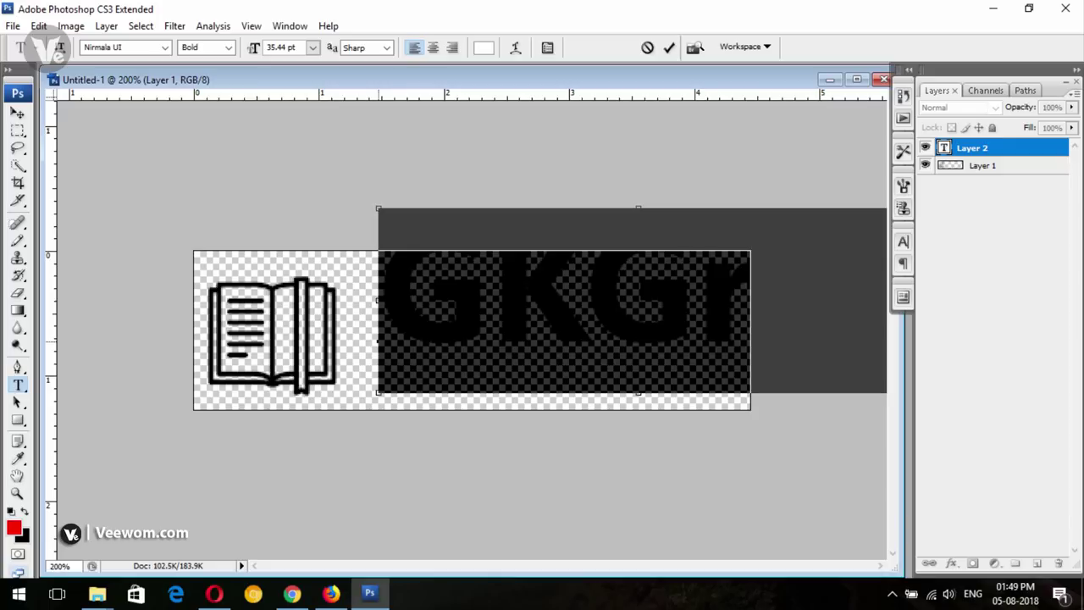
{"action": "key", "text": "ctrl+shift+comma"}
{"action": "key", "text": "ctrl+shift+comma"}
{"action": "key", "text": "ctrl+shift+comma"}
{"action": "key", "text": "ctrl+shift+comma"}
{"action": "key", "text": "ctrl+shift+comma"}
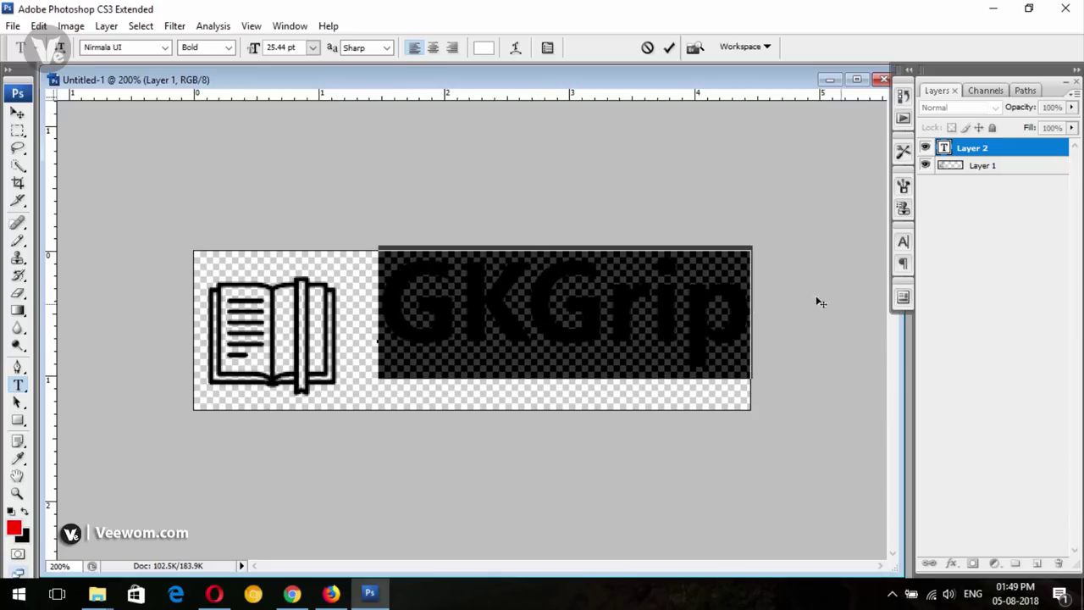
{"action": "left_click", "coordinate": [17, 113]}
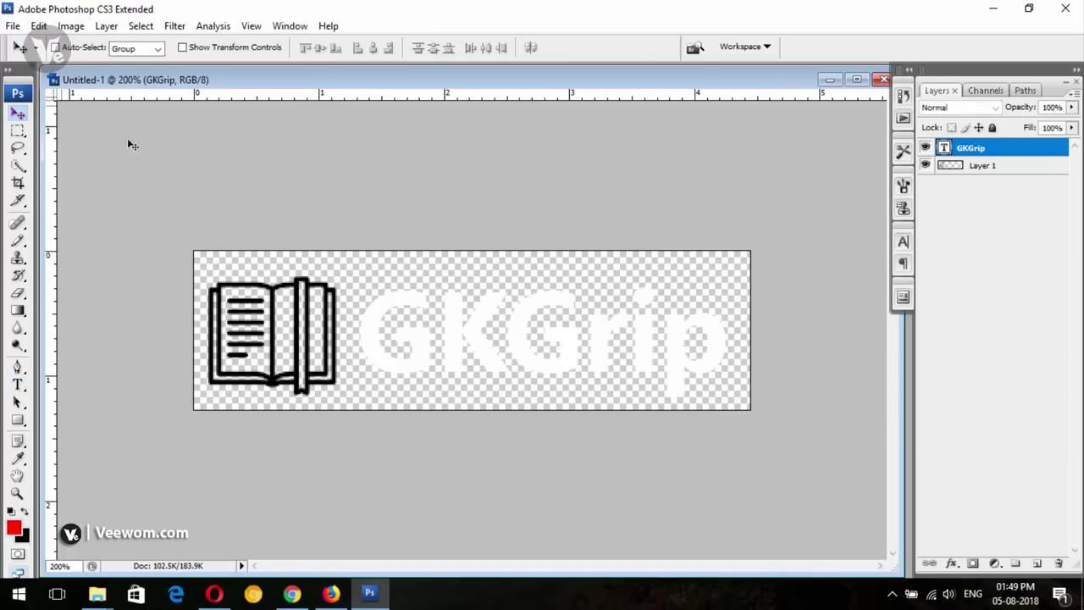
Change the second G to lowercase so it reads 'GKgrip', set 23.44 pt, and nudge it right
{"action": "double_click", "coordinate": [952, 148]}
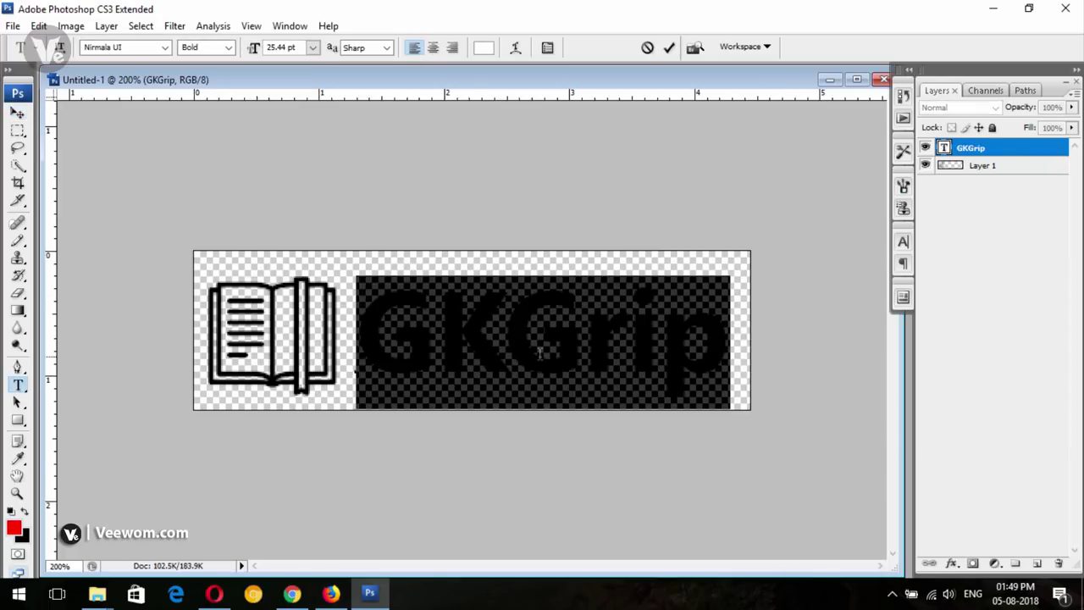
{"action": "left_click_drag", "start_coordinate": [582, 347], "coordinate": [519, 354]}
{"action": "type", "text": "g"}
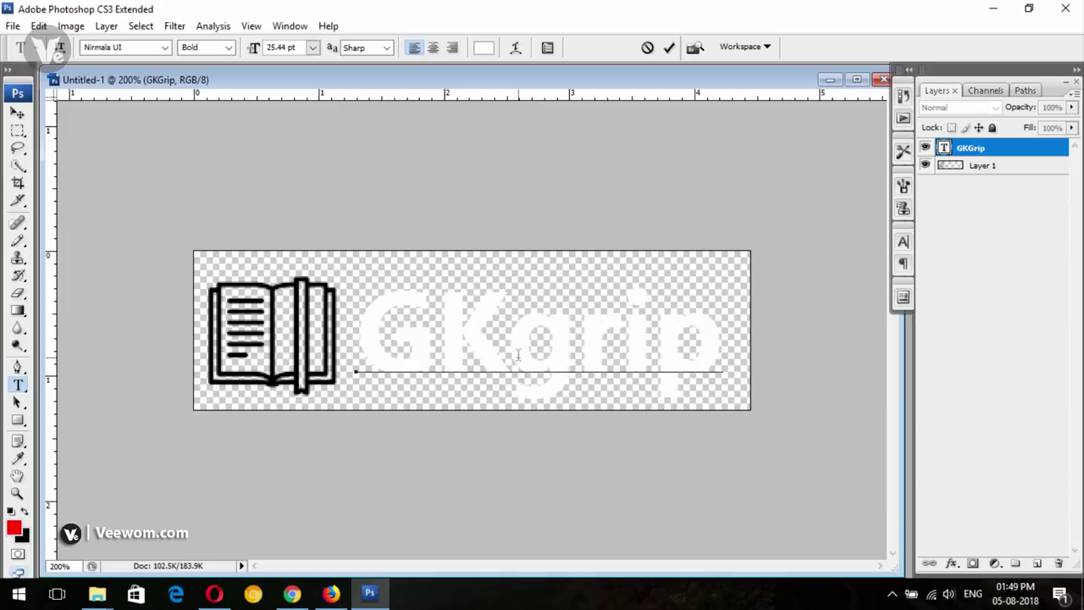
{"action": "left_click_drag", "start_coordinate": [640, 458], "coordinate": [634, 452]}
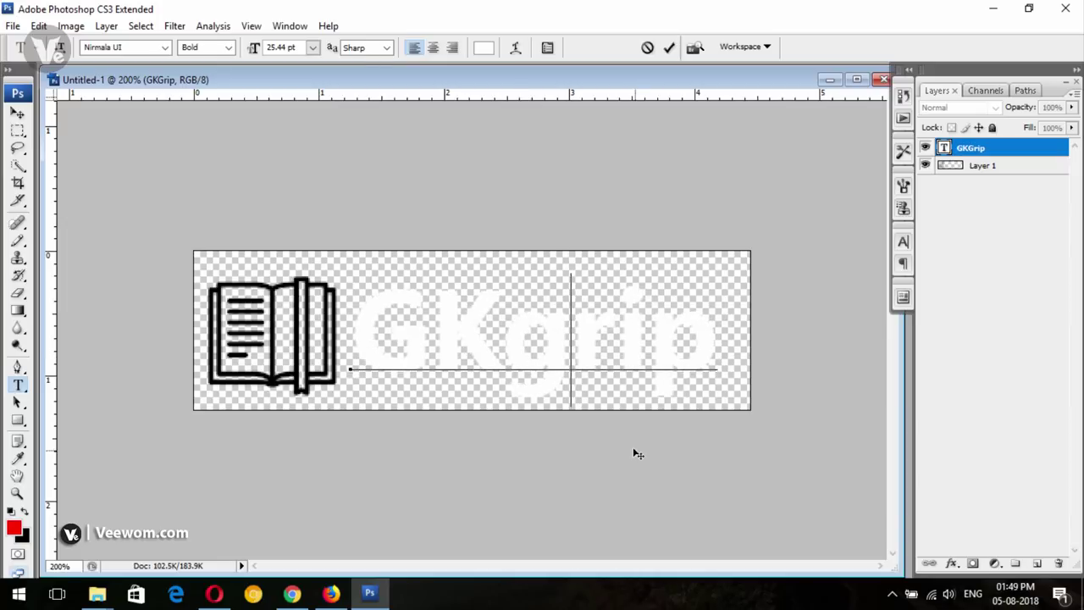
{"action": "key", "text": "ctrl+a"}
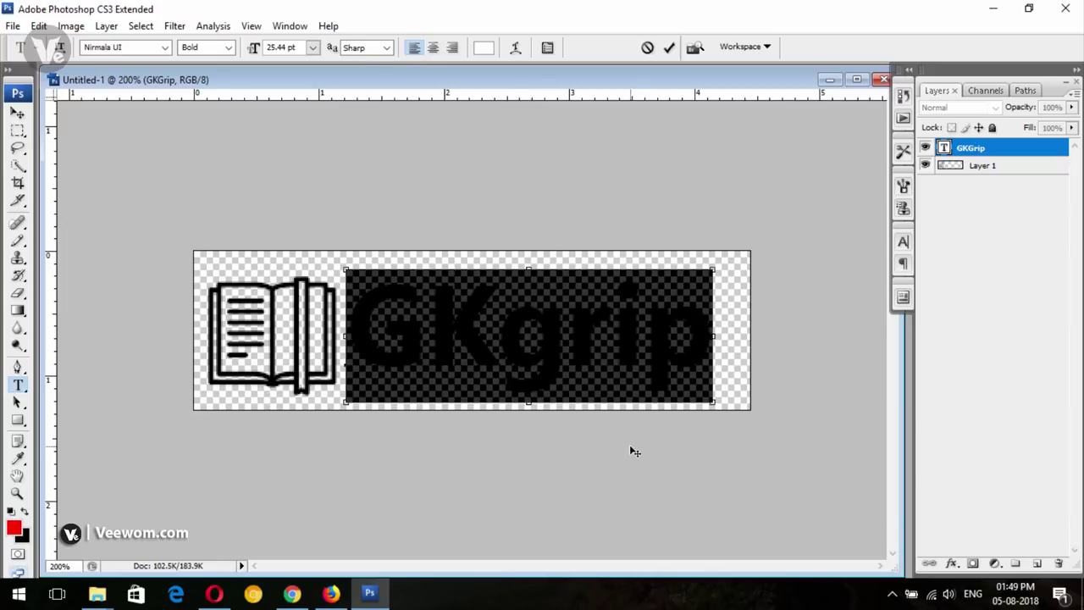
{"action": "key", "text": "ctrl+shift+comma"}
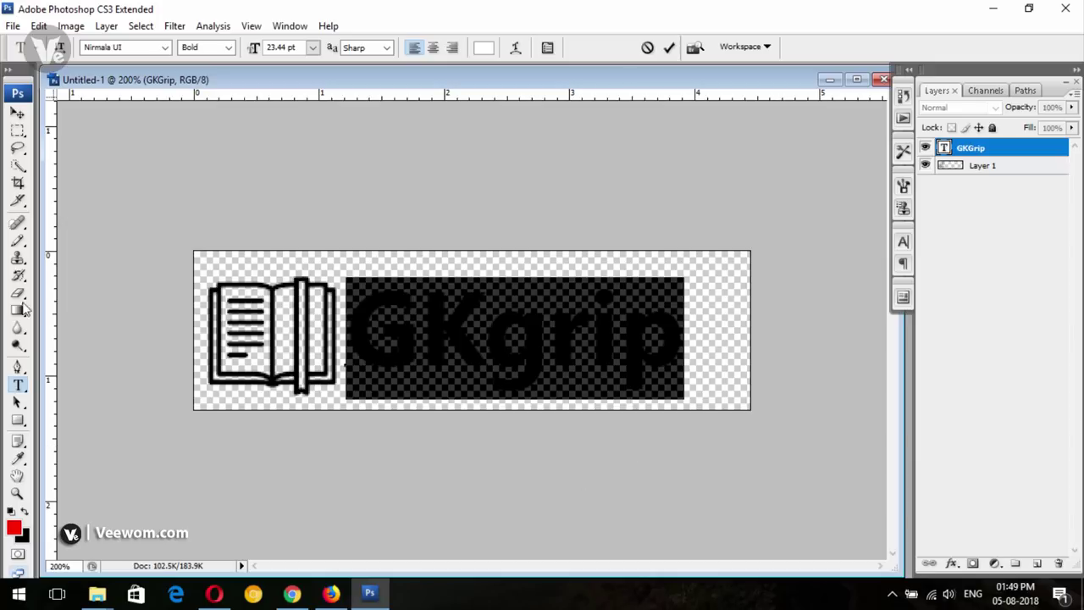
{"action": "left_click", "coordinate": [17, 113]}
{"action": "left_click_drag", "start_coordinate": [498, 346], "coordinate": [512, 342]}
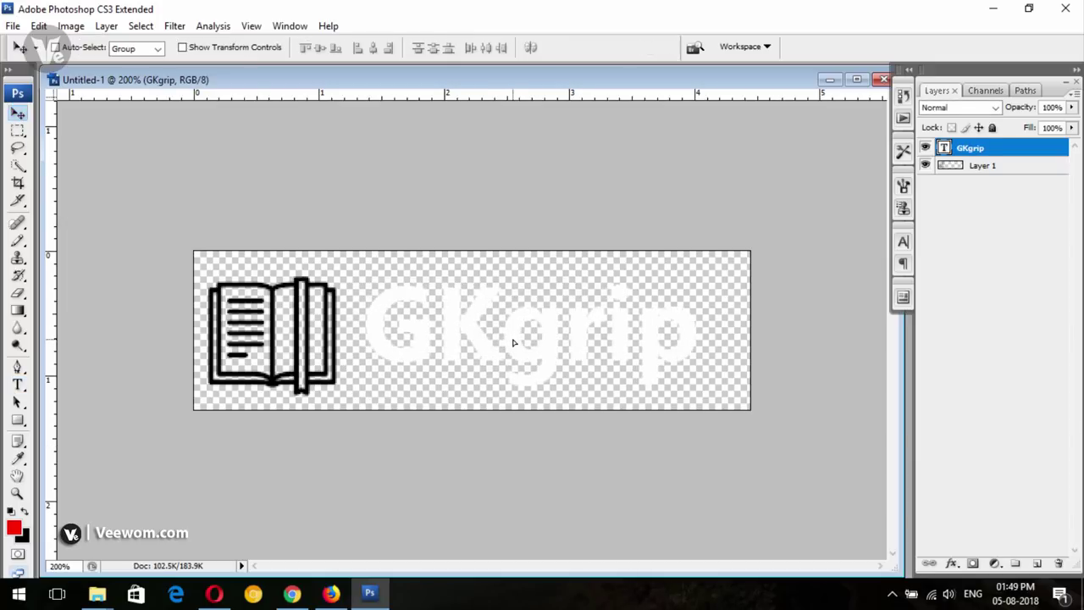
{"action": "left_click", "coordinate": [1004, 169]}
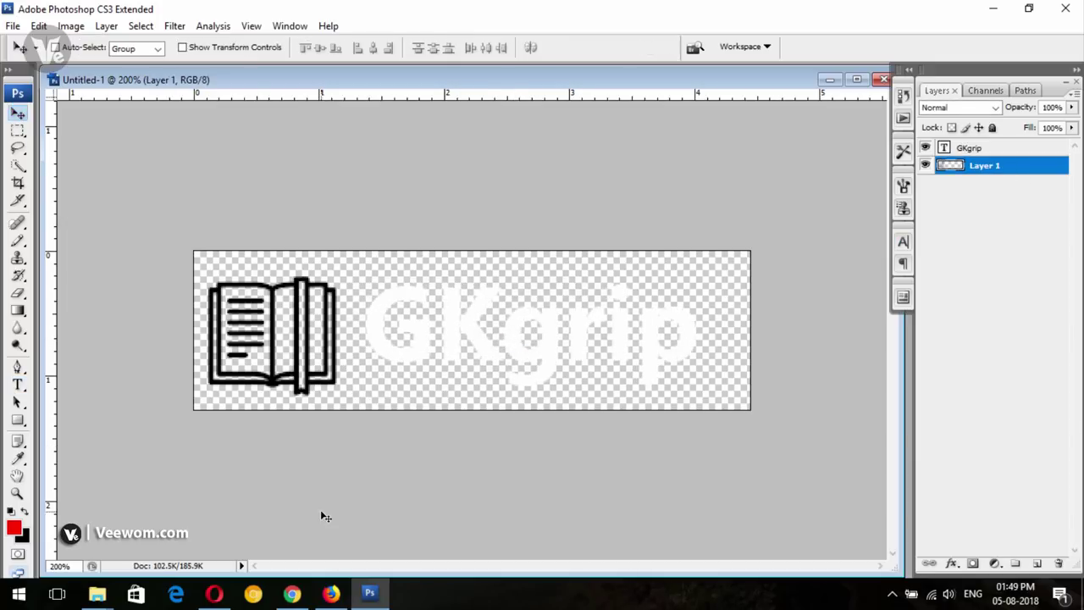
{"action": "key", "text": "ctrl+t"}
Scale the book icon to about 87% and apply the transform
{"action": "left_click_drag", "start_coordinate": [254, 364], "coordinate": [267, 364]}
{"action": "left_click_drag", "start_coordinate": [220, 276], "coordinate": [238, 292]}
{"action": "left_click_drag", "start_coordinate": [266, 342], "coordinate": [258, 334]}
{"action": "left_click", "coordinate": [19, 114]}
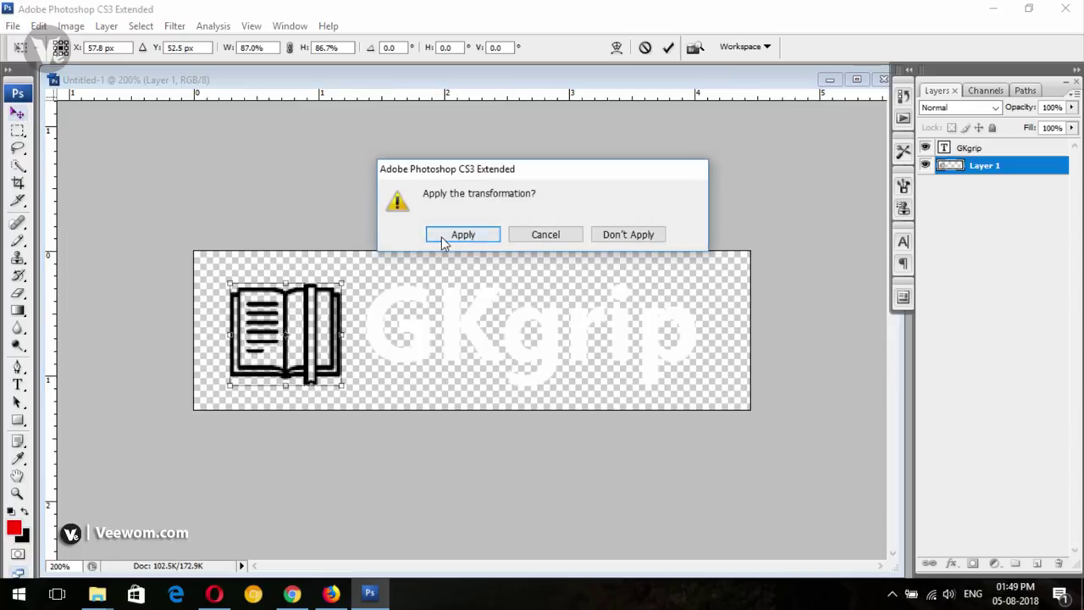
{"action": "left_click", "coordinate": [441, 236]}
{"action": "left_click_drag", "start_coordinate": [286, 341], "coordinate": [282, 340]}
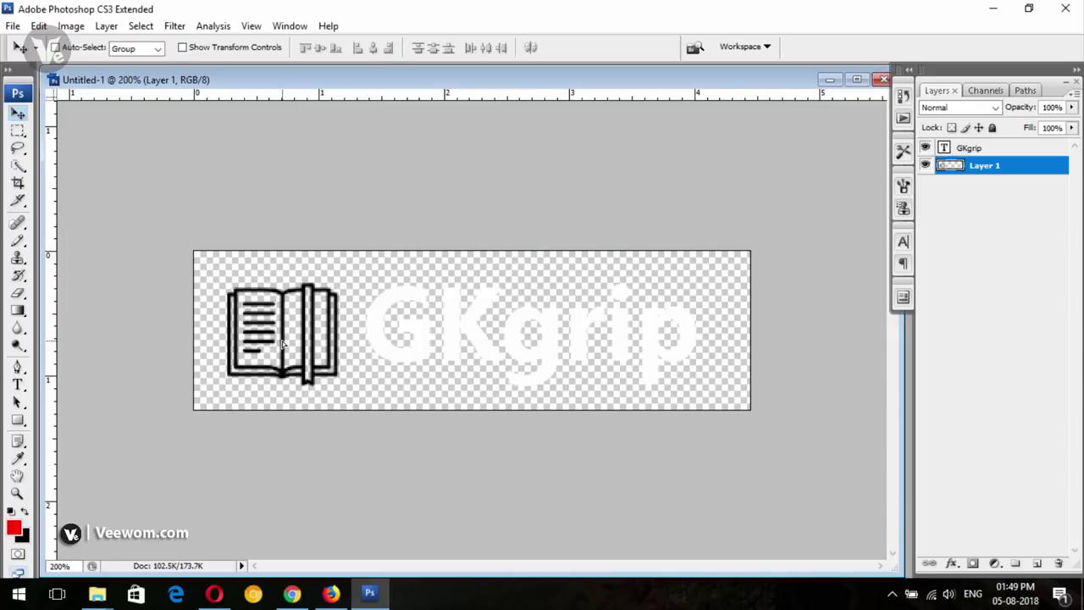
Adjust the GKgrip text and book icon positions so they sit neatly side by side
{"action": "left_click", "coordinate": [982, 149]}
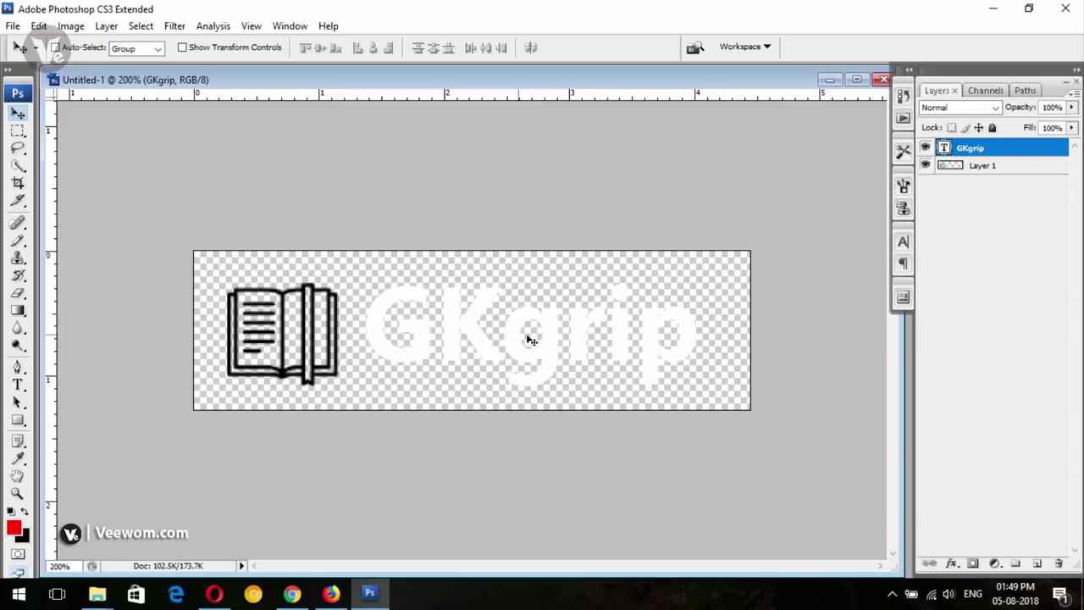
{"action": "left_click_drag", "start_coordinate": [525, 337], "coordinate": [517, 342]}
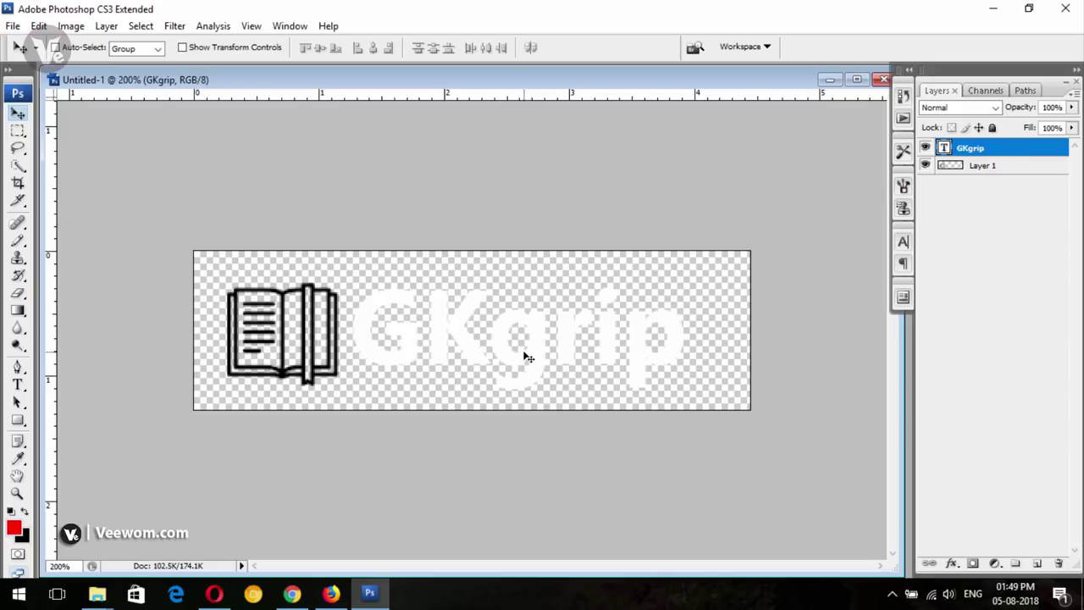
{"action": "left_click", "coordinate": [990, 167], "text": "shift"}
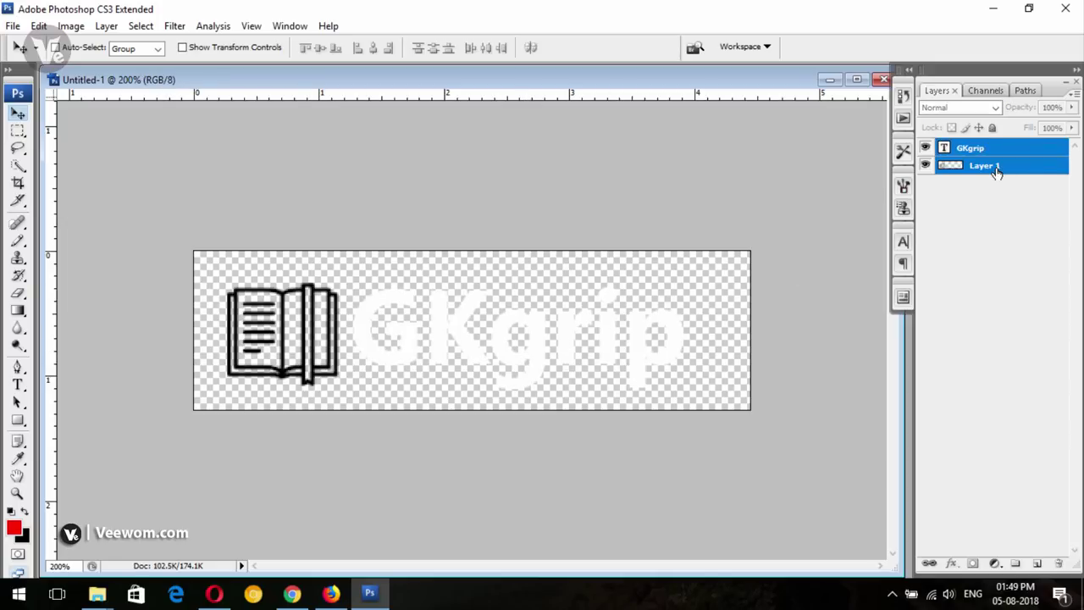
{"action": "key", "text": "Right"}
{"action": "key", "text": "Right"}
{"action": "key", "text": "Right"}
{"action": "key", "text": "Right"}
{"action": "key", "text": "Right"}
{"action": "key", "text": "Right"}
{"action": "key", "text": "Right"}
{"action": "key", "text": "Right"}
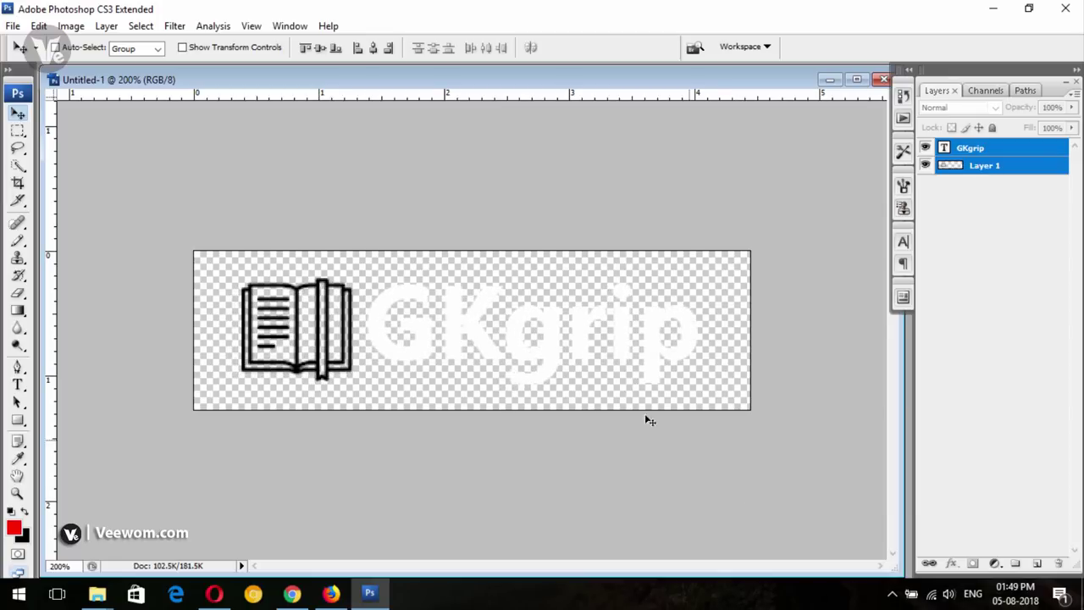
{"action": "left_click", "coordinate": [965, 149]}
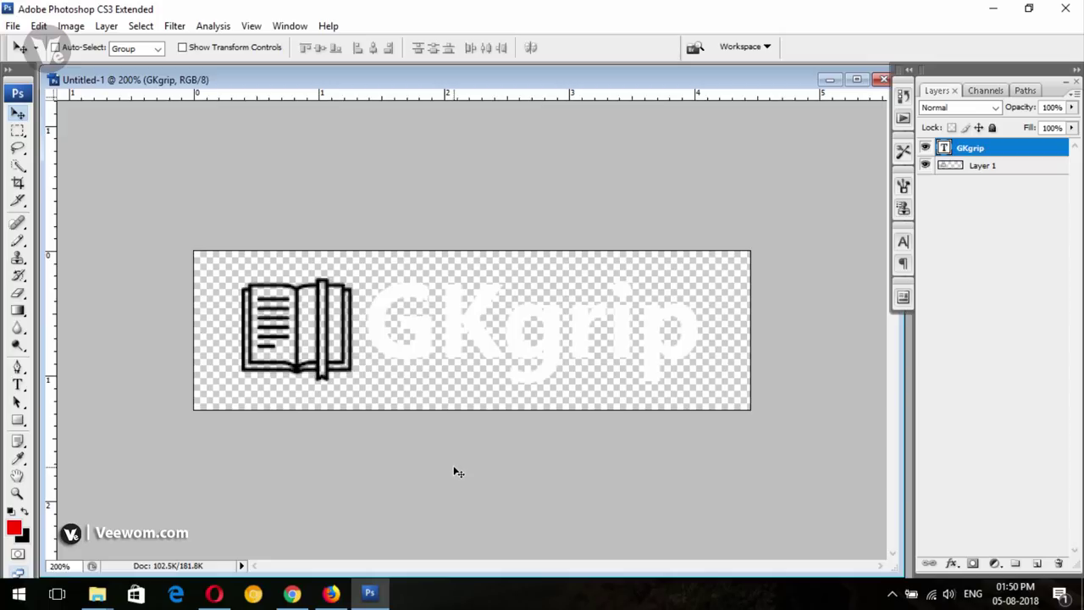
Inspect the Recruitment link's code on the GK Grip site in Firefox
{"action": "left_click", "coordinate": [331, 593]}
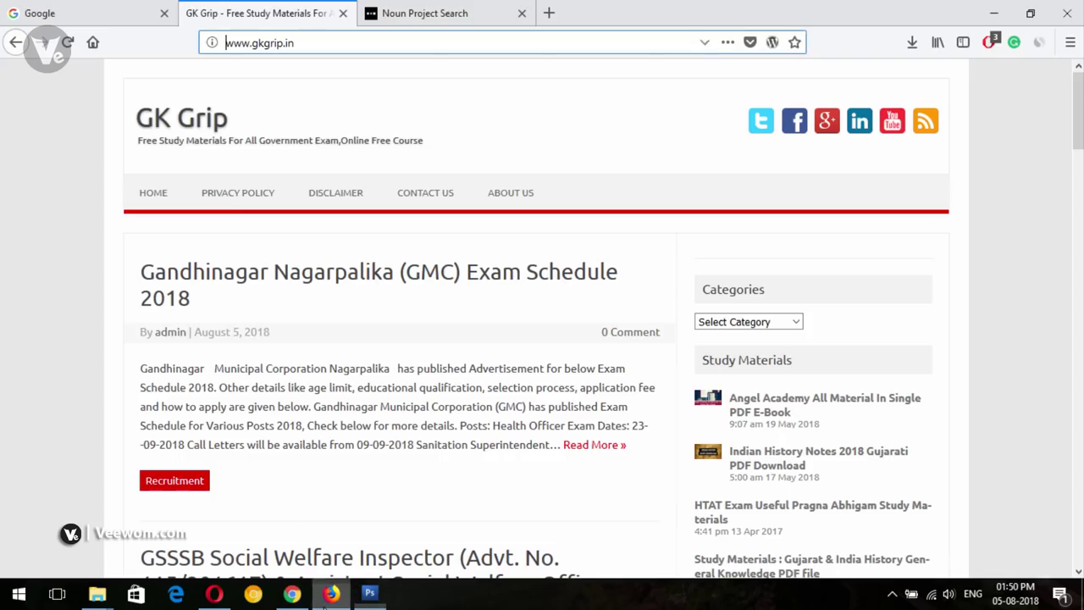
{"action": "left_click", "coordinate": [56, 191]}
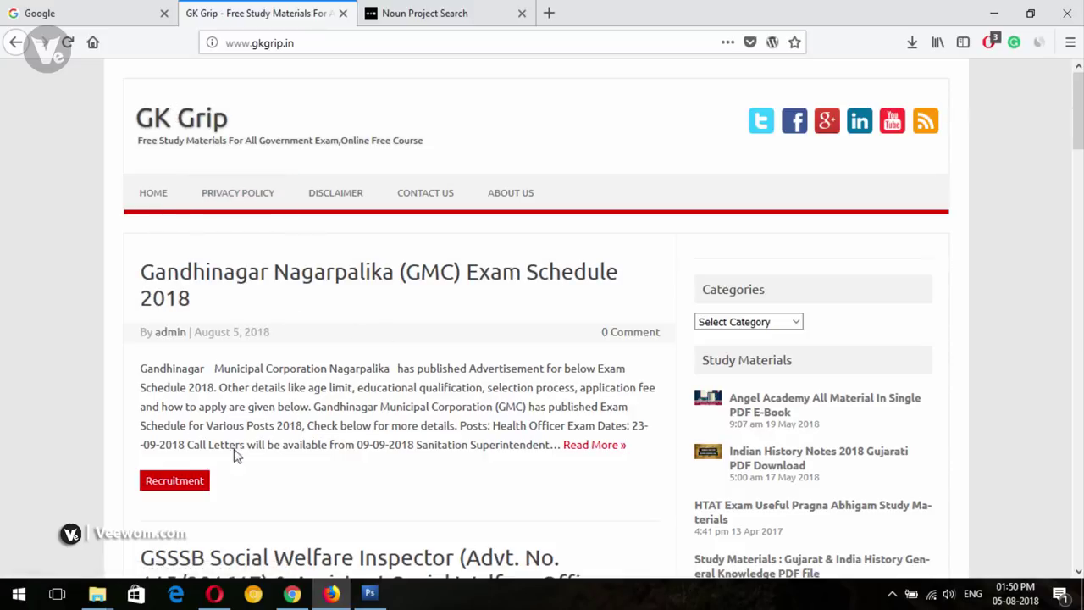
{"action": "scroll", "coordinate": [765, 375], "scroll_direction": "down", "scroll_amount": 3}
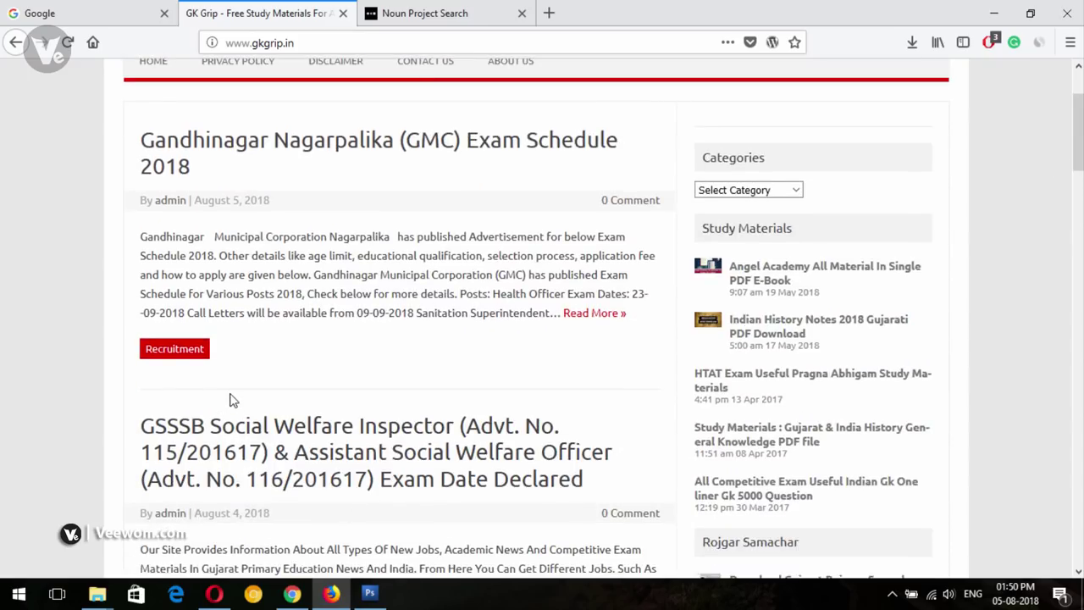
{"action": "scroll", "coordinate": [542, 321], "scroll_direction": "up", "scroll_amount": 3}
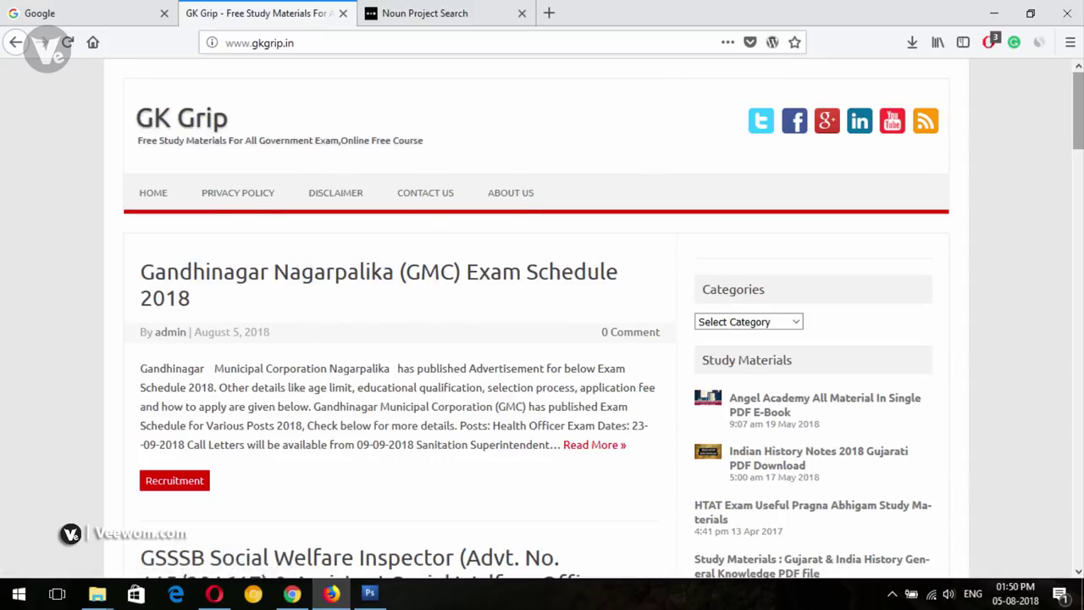
{"action": "scroll", "coordinate": [381, 330], "scroll_direction": "down", "scroll_amount": 3}
{"action": "right_click", "coordinate": [187, 330]}
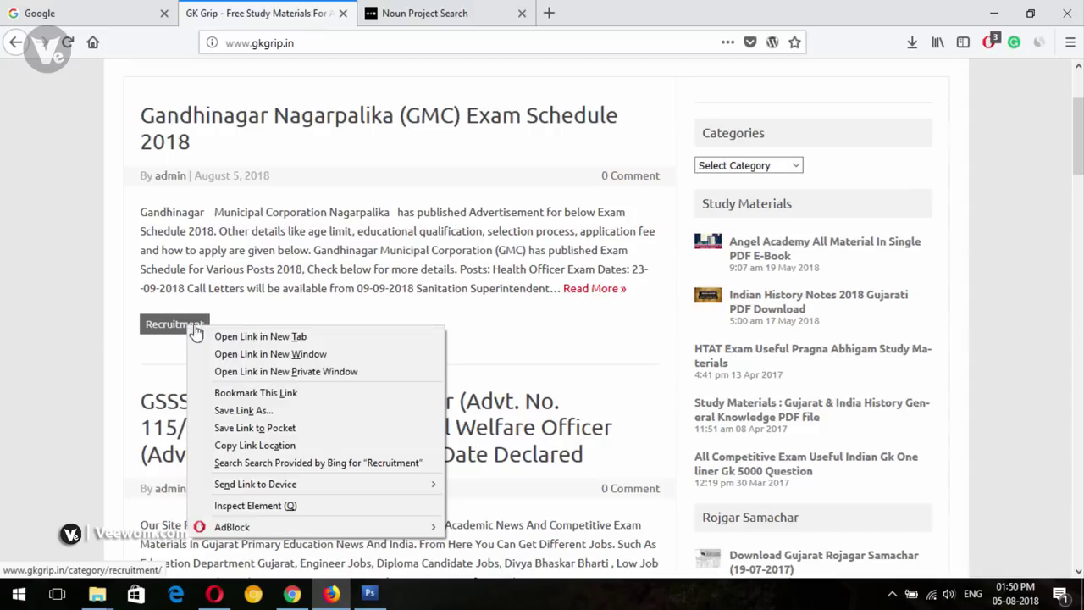
{"action": "left_click", "coordinate": [267, 507]}
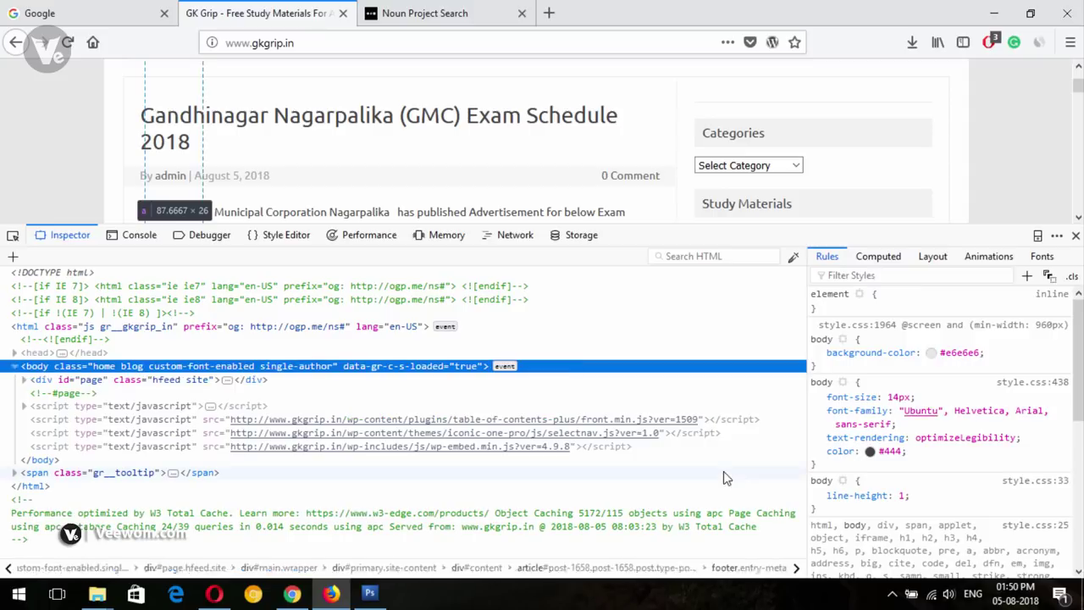
Copy the #dd0000 background colour from the Rules pane and close the developer tools
{"action": "scroll", "coordinate": [968, 359], "scroll_direction": "up", "scroll_amount": 2}
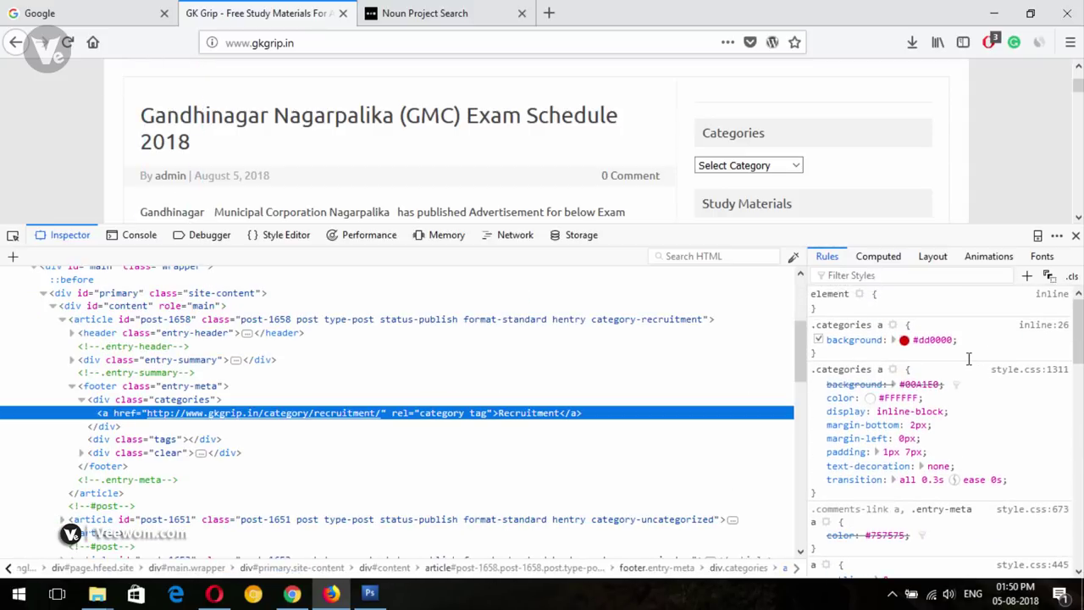
{"action": "left_click_drag", "start_coordinate": [887, 320], "coordinate": [965, 364]}
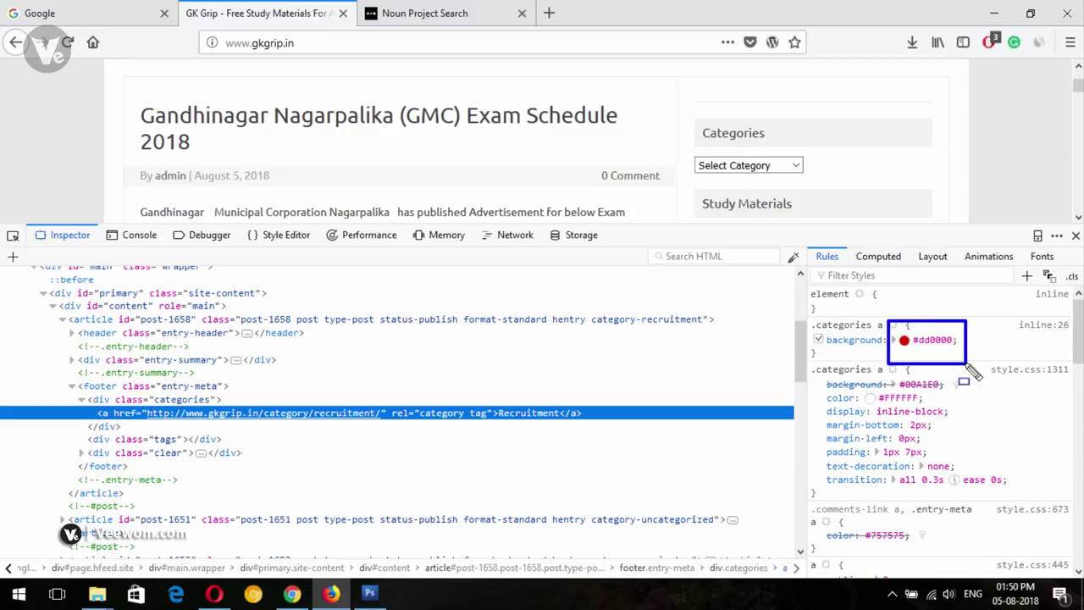
{"action": "key", "text": "Escape"}
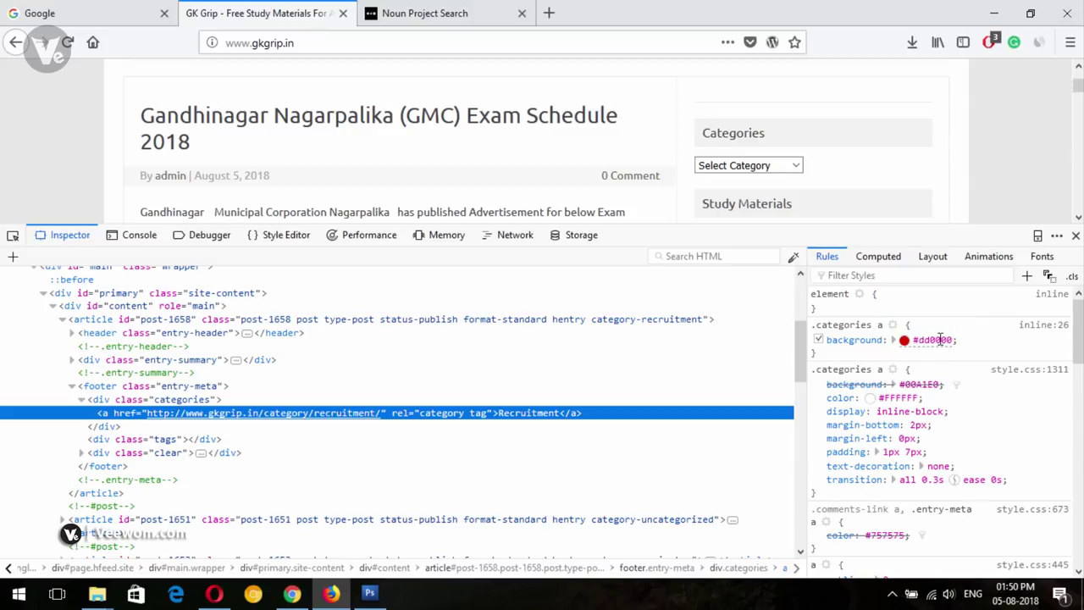
{"action": "left_click", "coordinate": [940, 339]}
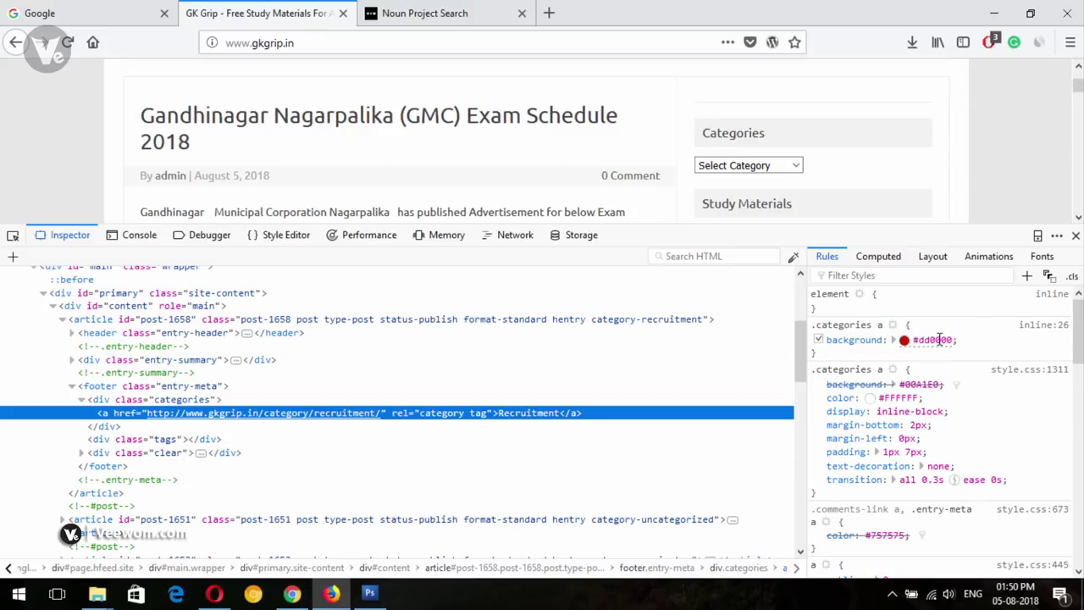
{"action": "right_click", "coordinate": [912, 338]}
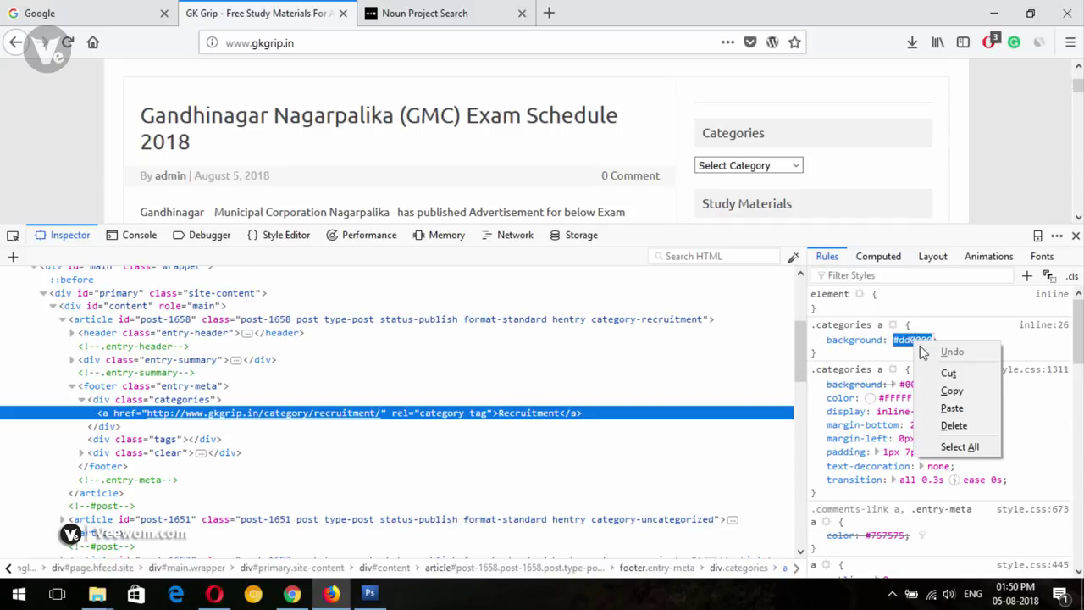
{"action": "left_click", "coordinate": [948, 389]}
{"action": "key", "text": "F12"}
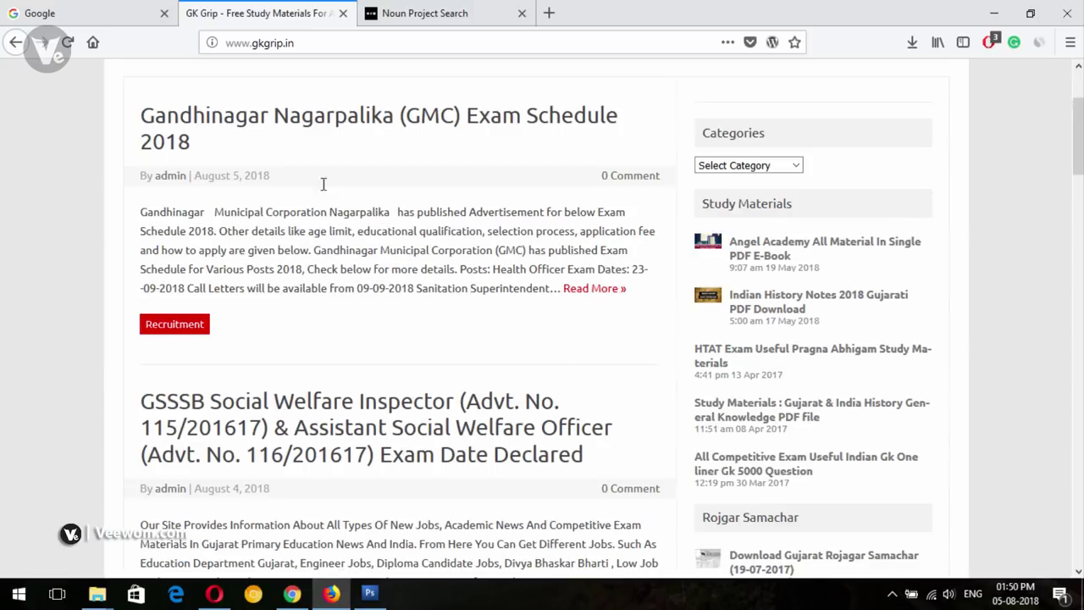
Paste #dd0000 into the Google search box, delete the hash, and cut the bare dd0000
{"action": "left_click", "coordinate": [84, 12]}
{"action": "left_click", "coordinate": [392, 328]}
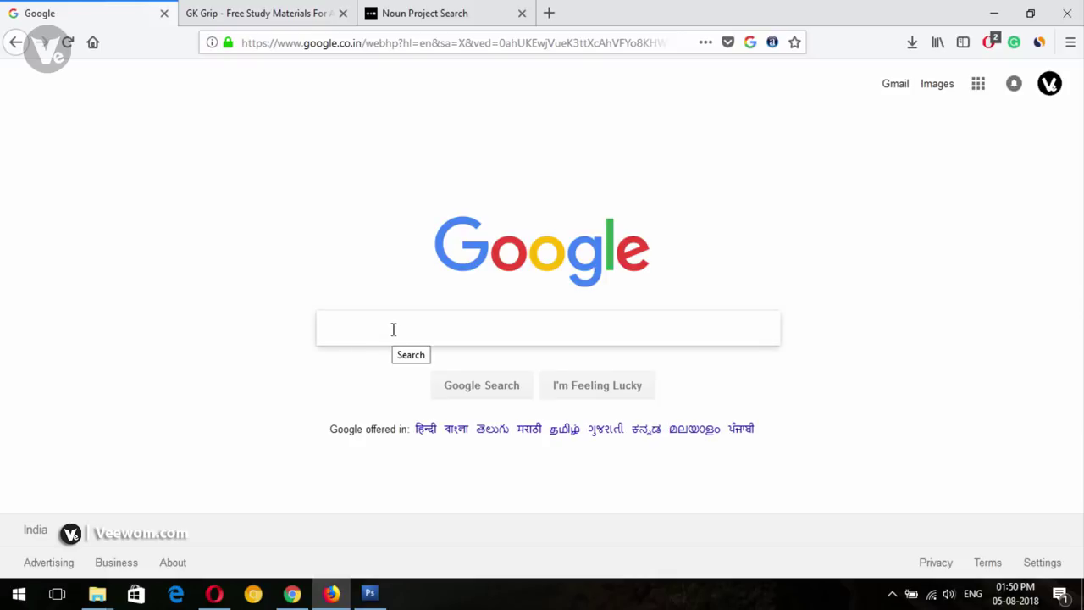
{"action": "key", "text": "ctrl+v"}
{"action": "left_click", "coordinate": [337, 328]}
{"action": "key", "text": "BackSpace"}
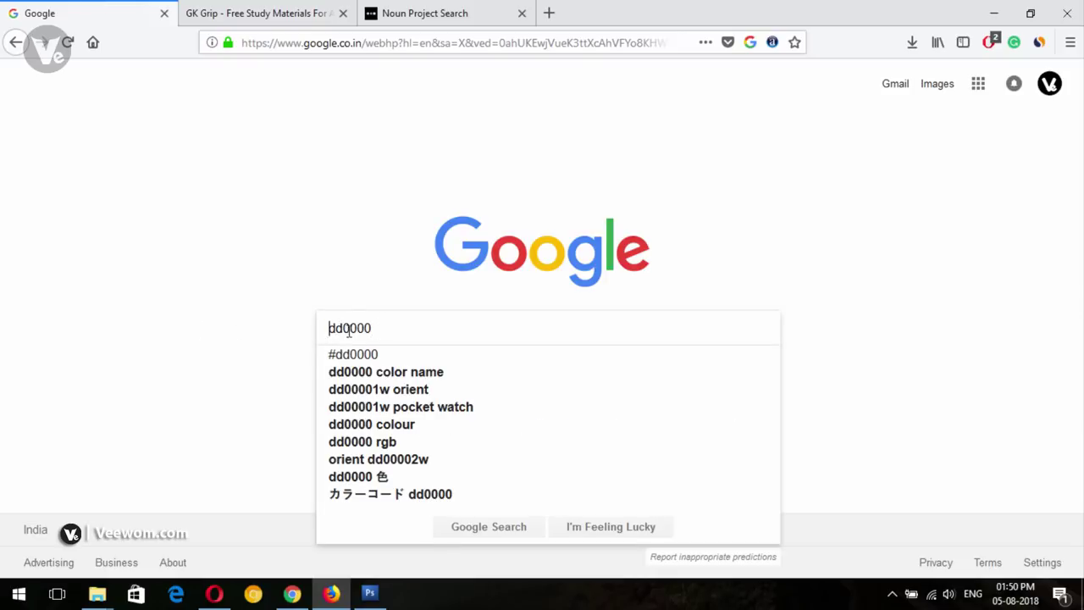
{"action": "key", "text": "ctrl+a"}
{"action": "key", "text": "ctrl+x"}
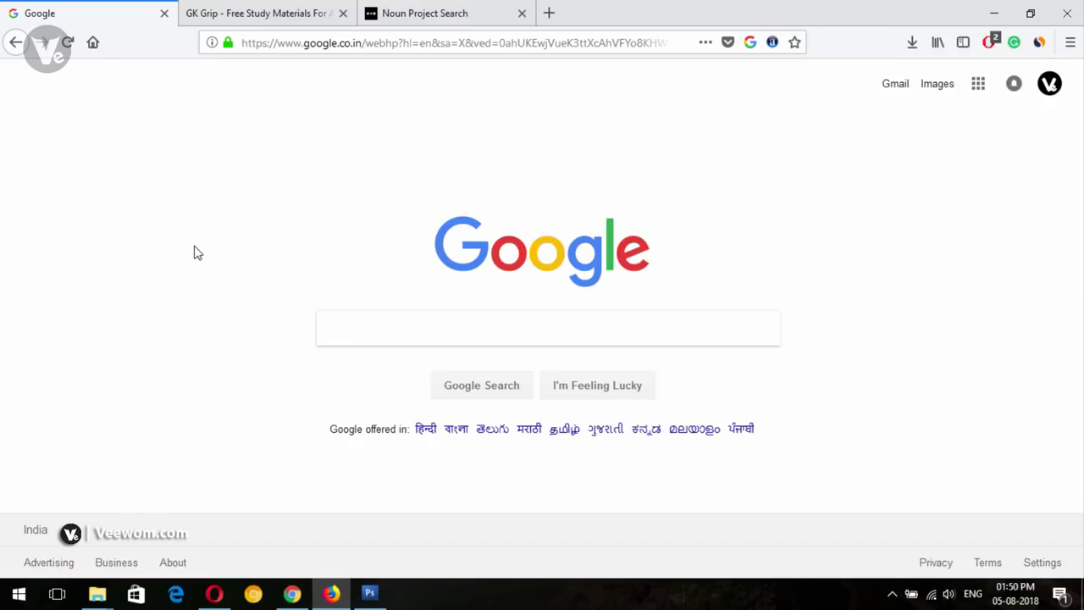
{"action": "left_click", "coordinate": [369, 590]}
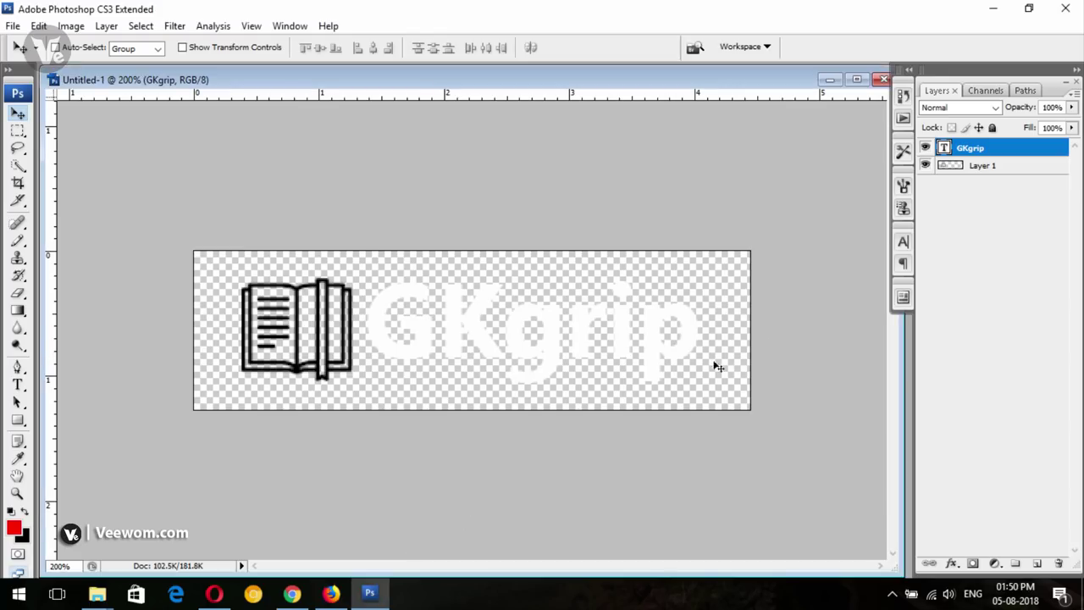
Recolour the GKgrip text to hex dd0000 and commit the edit
{"action": "double_click", "coordinate": [945, 149]}
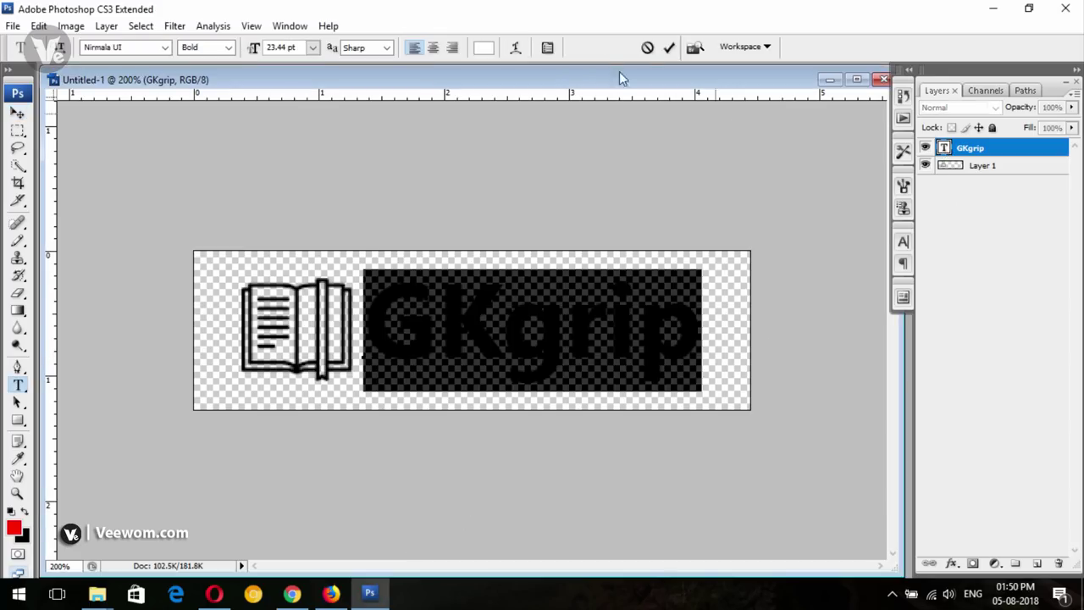
{"action": "left_click", "coordinate": [481, 48]}
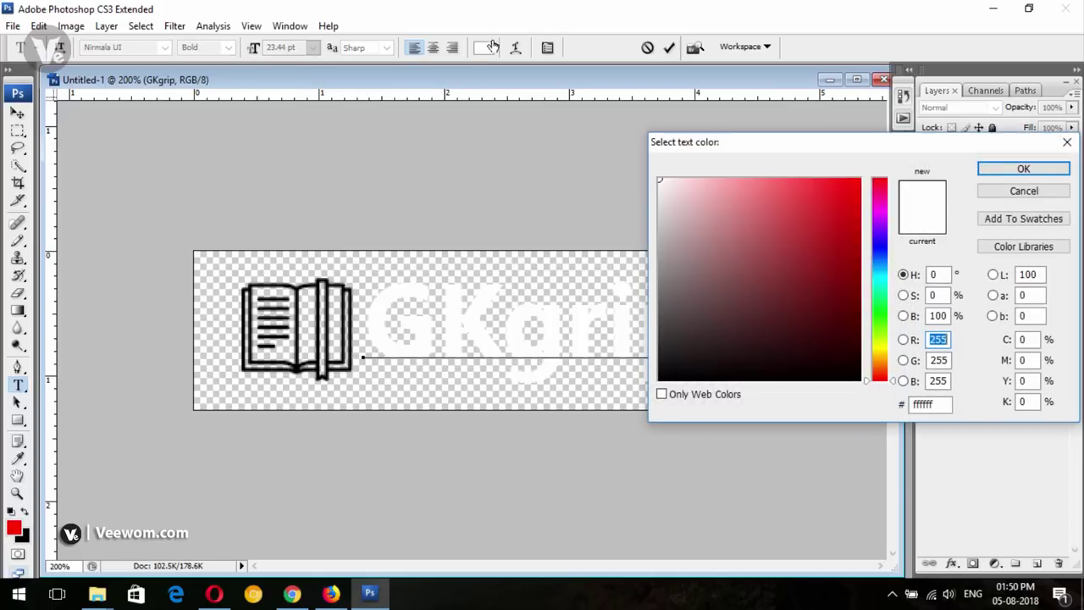
{"action": "double_click", "coordinate": [926, 404]}
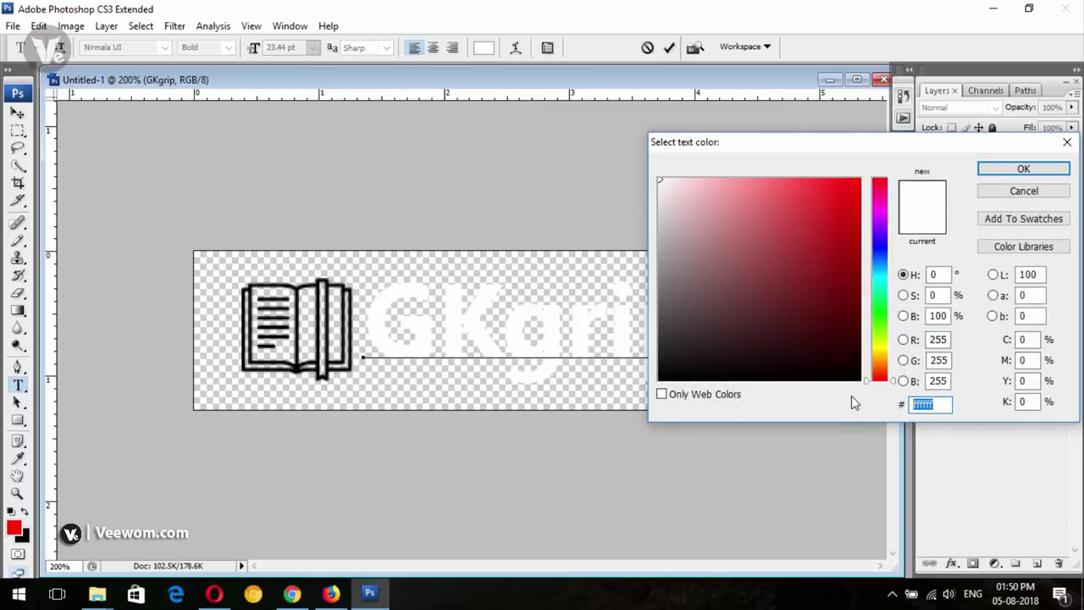
{"action": "type", "text": "dd0000"}
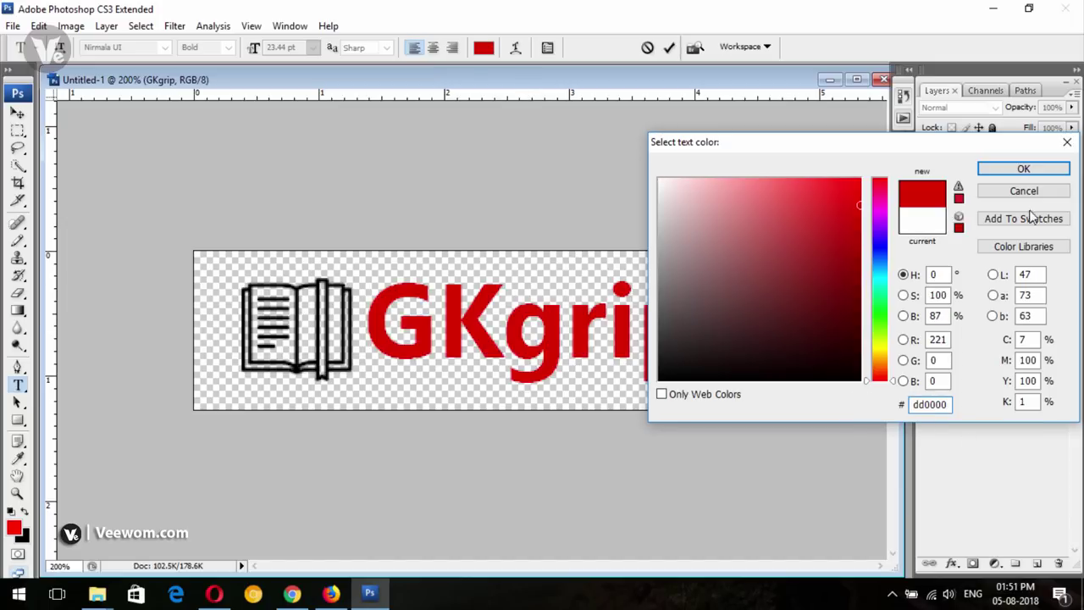
{"action": "left_click", "coordinate": [1034, 173]}
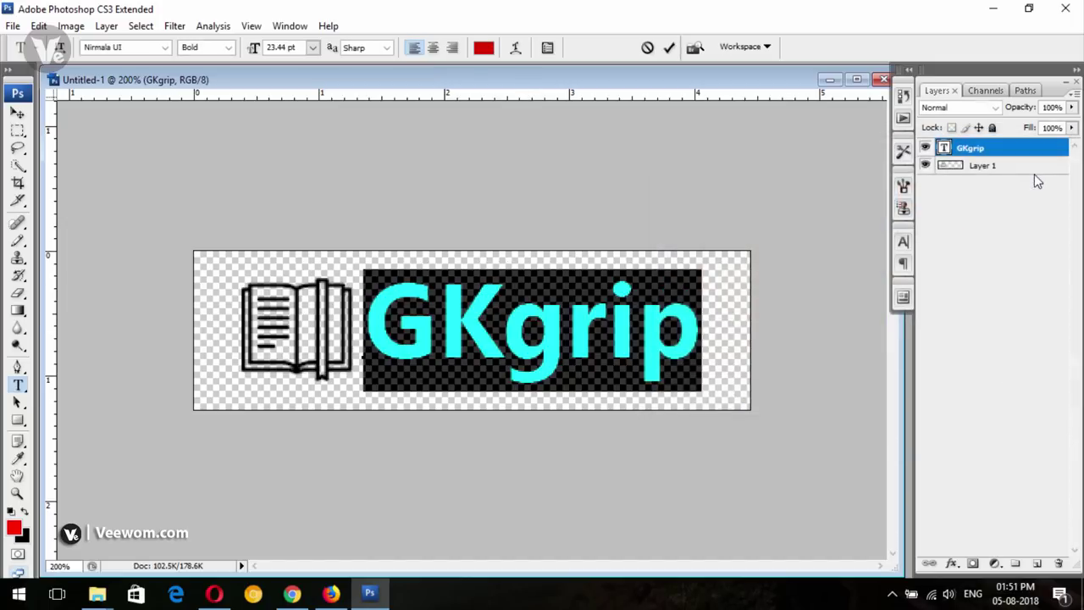
{"action": "left_click", "coordinate": [17, 112]}
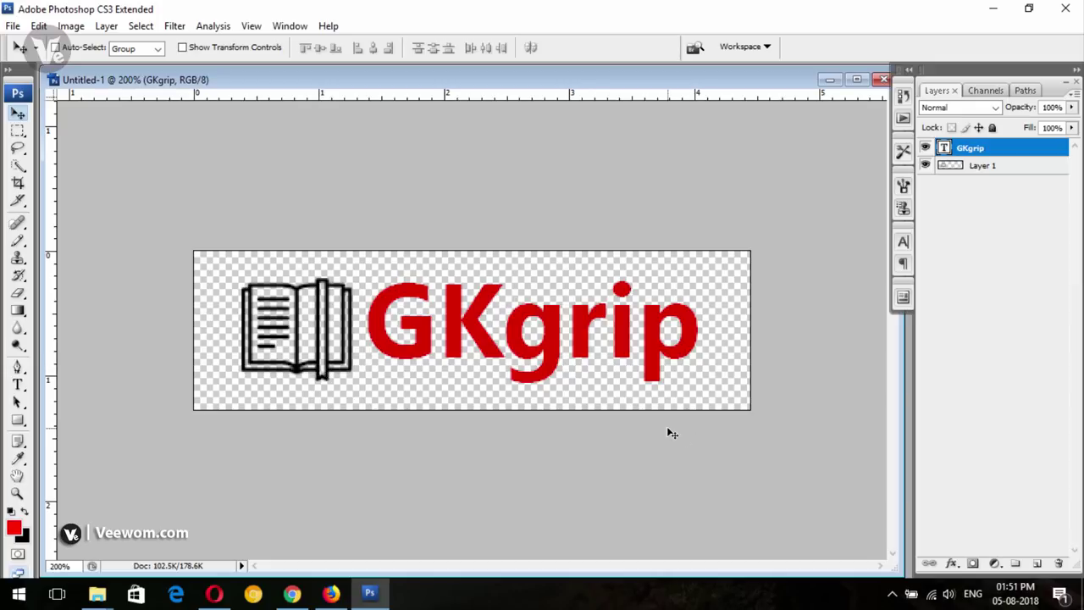
{"action": "left_click", "coordinate": [955, 170]}
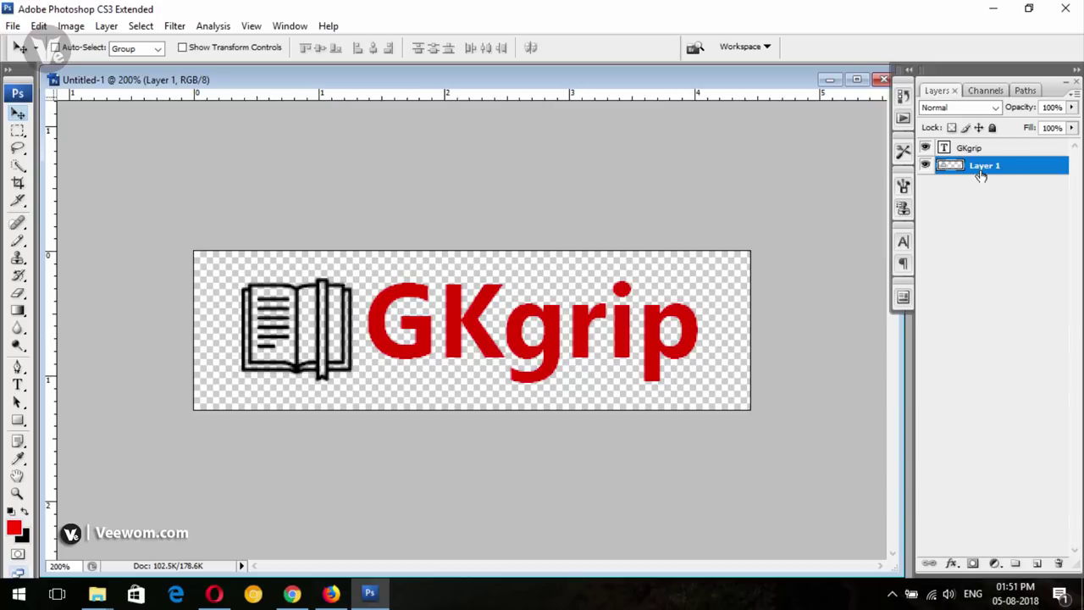
{"action": "right_click", "coordinate": [981, 175]}
Give Layer 1's book icon a Color Overlay using the red sampled from the GKgrip letters
{"action": "left_click", "coordinate": [965, 201]}
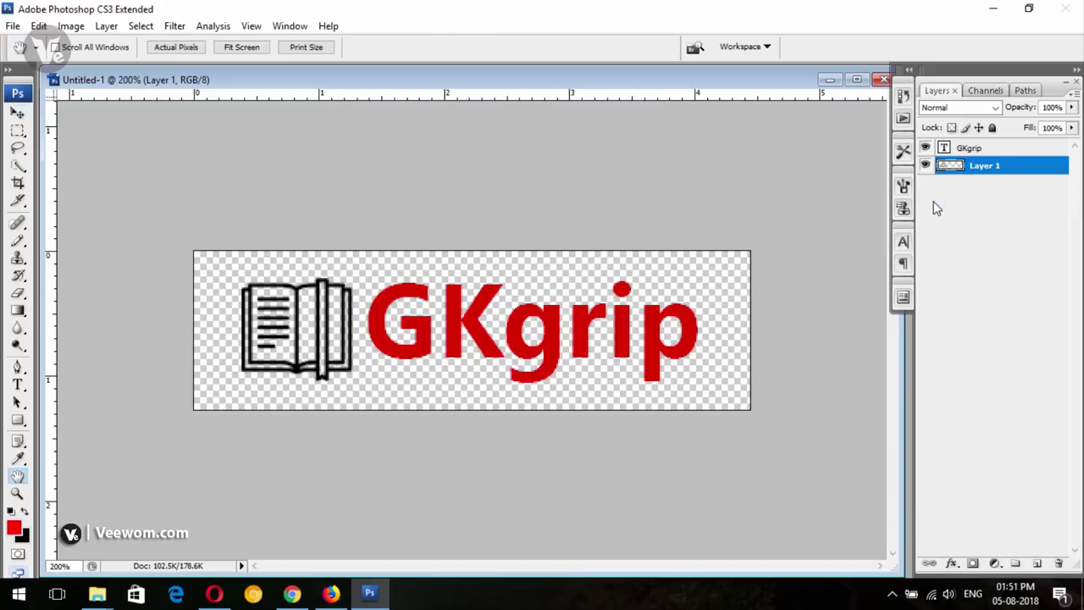
{"action": "left_click", "coordinate": [647, 430]}
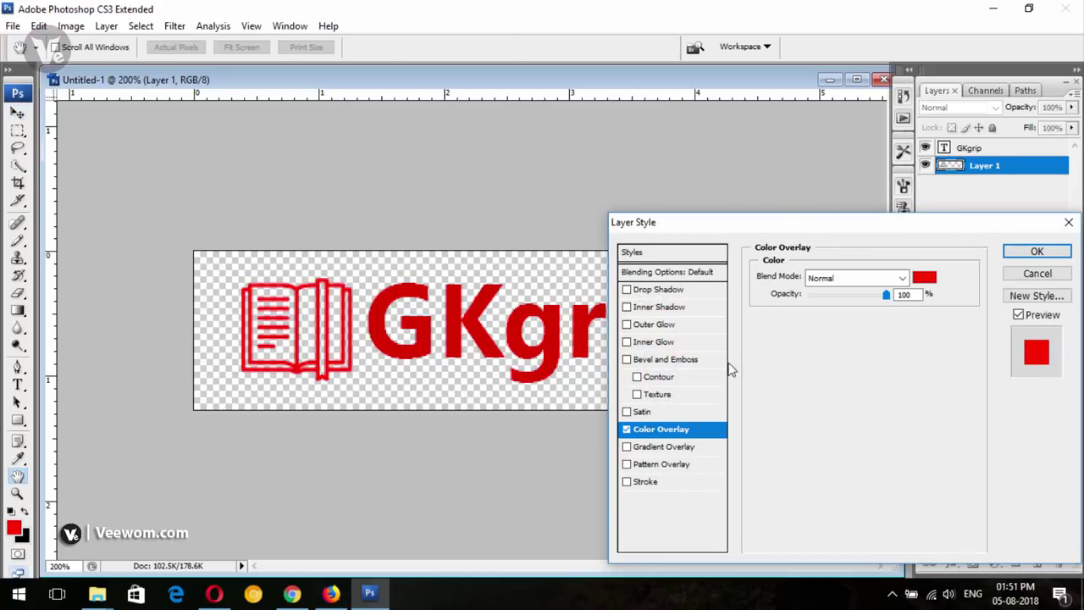
{"action": "left_click", "coordinate": [921, 291]}
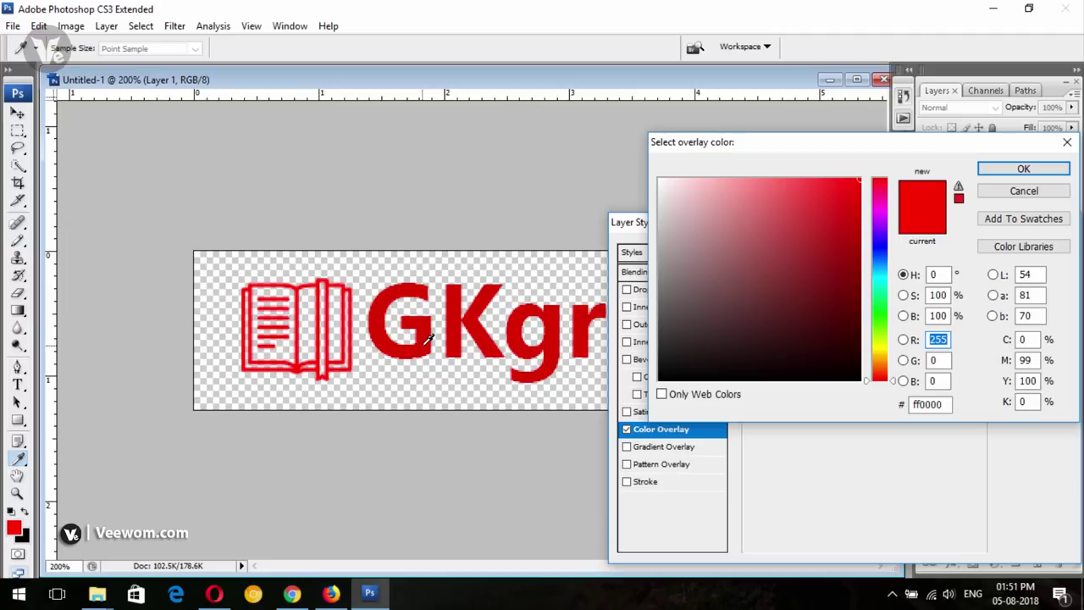
{"action": "left_click", "coordinate": [383, 345]}
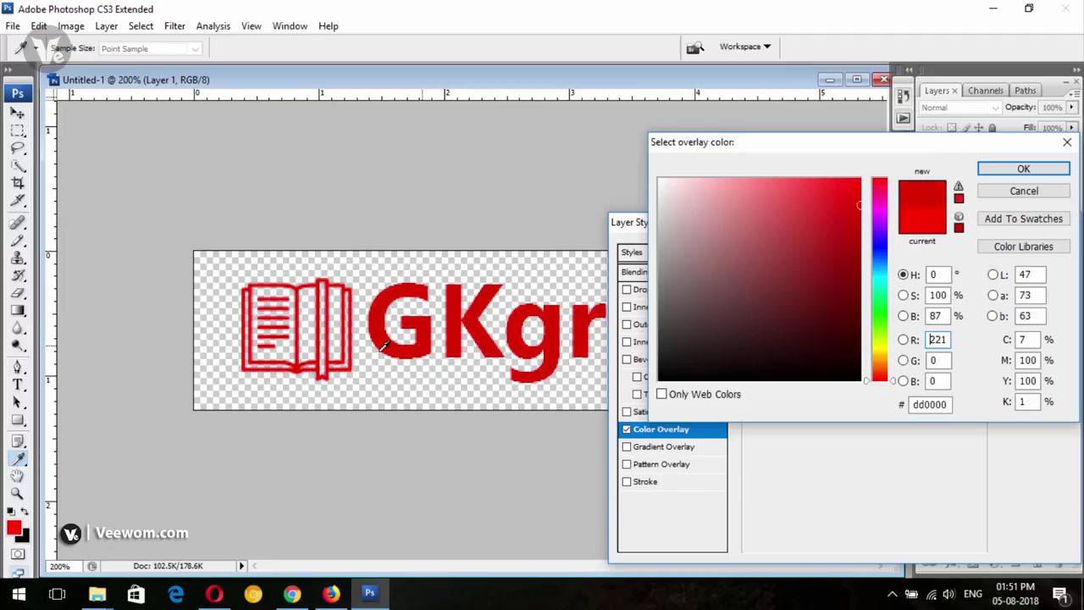
{"action": "left_click", "coordinate": [989, 175]}
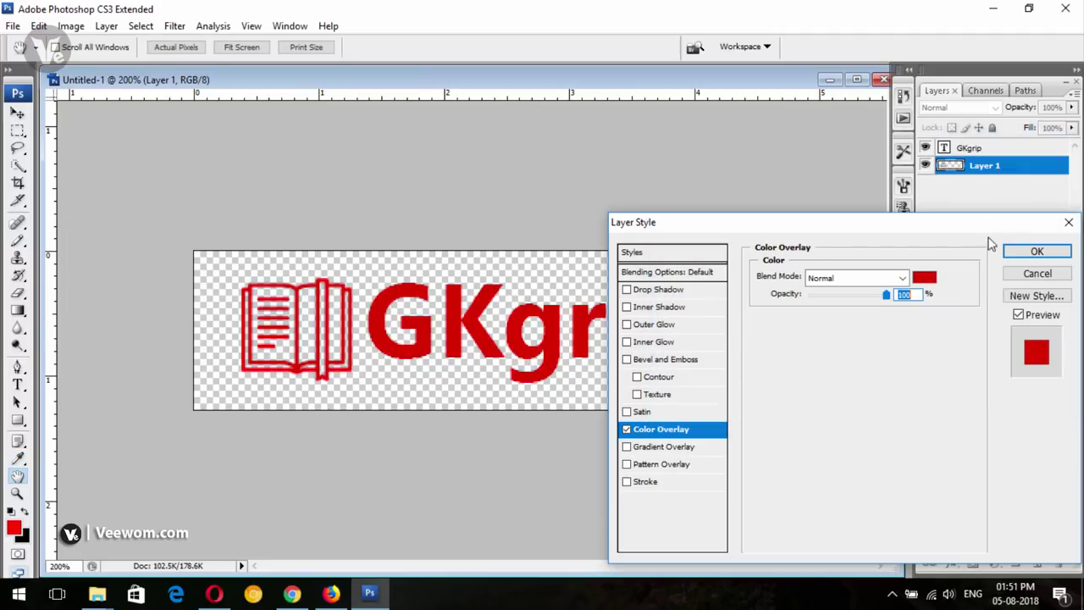
{"action": "left_click", "coordinate": [1016, 249]}
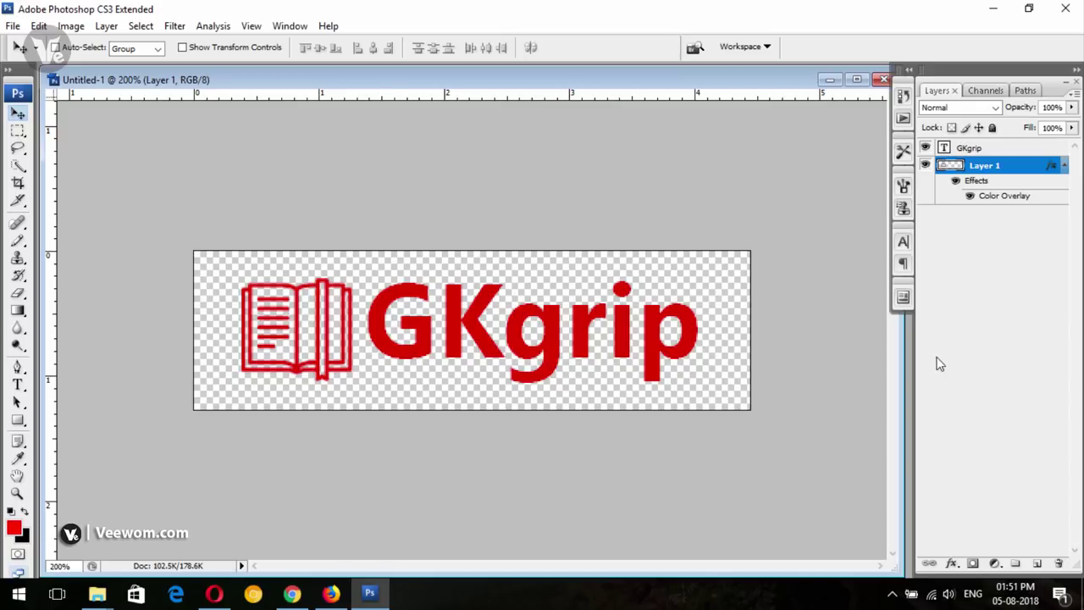
{"action": "left_click", "coordinate": [973, 151]}
Duplicate the book icon layer as Layer 1 copy
{"action": "left_click", "coordinate": [975, 167]}
{"action": "right_click", "coordinate": [976, 168]}
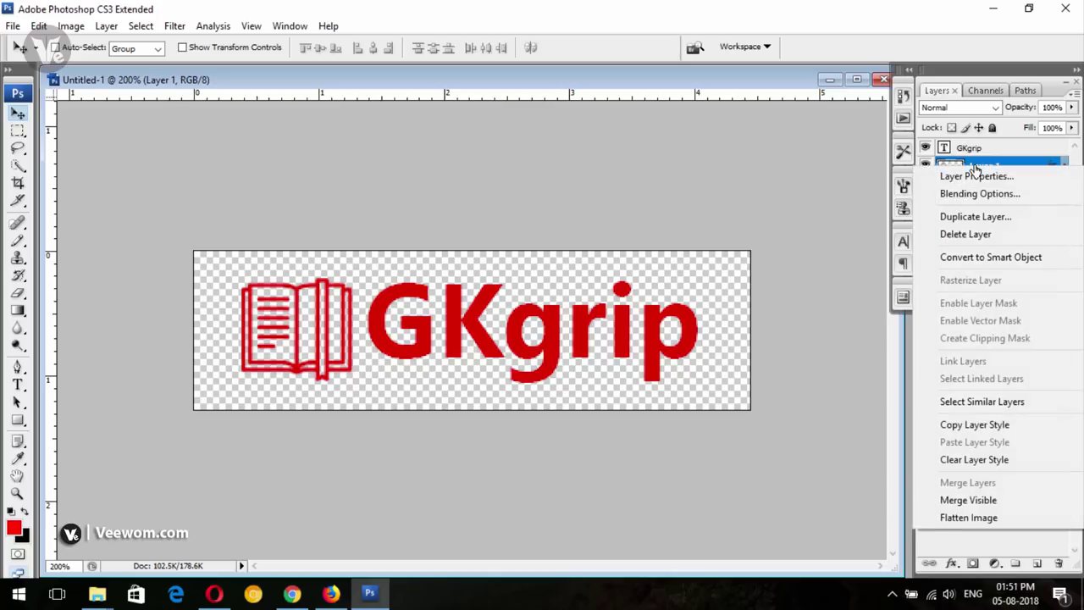
{"action": "left_click", "coordinate": [967, 217]}
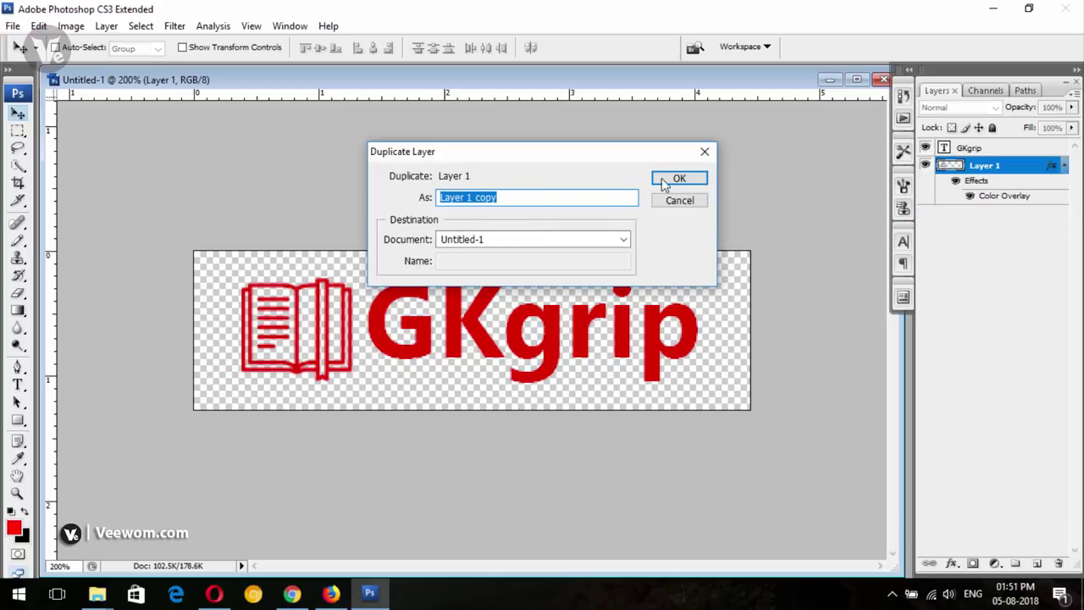
{"action": "left_click", "coordinate": [679, 177]}
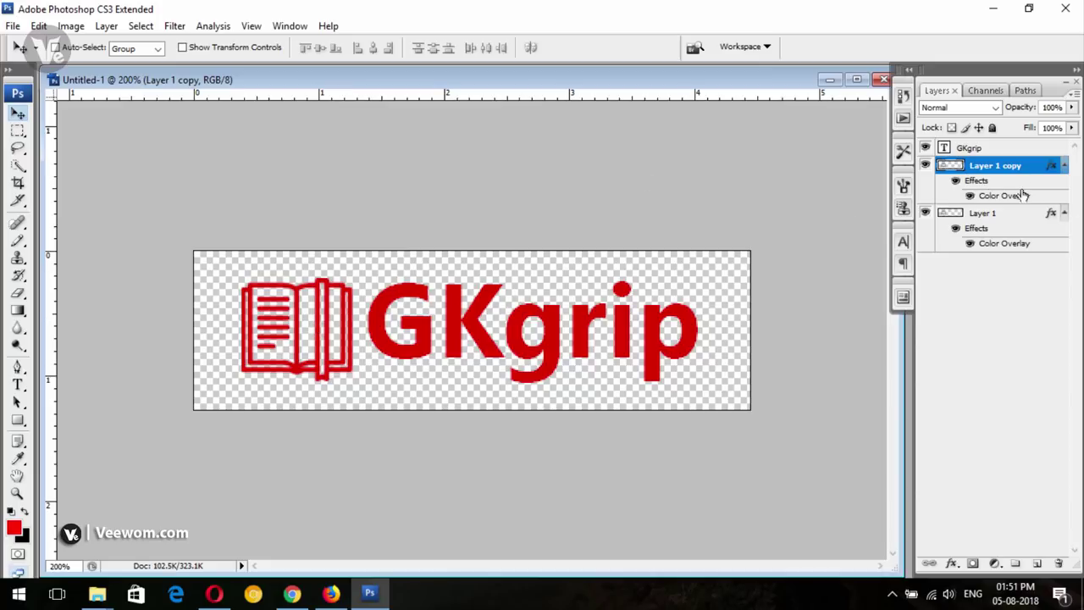
Change the original Layer 1's Color Overlay to the dark colour 292626
{"action": "right_click", "coordinate": [989, 168]}
{"action": "key", "text": "Escape"}
{"action": "left_click", "coordinate": [992, 216]}
{"action": "right_click", "coordinate": [992, 219]}
{"action": "left_click", "coordinate": [889, 242]}
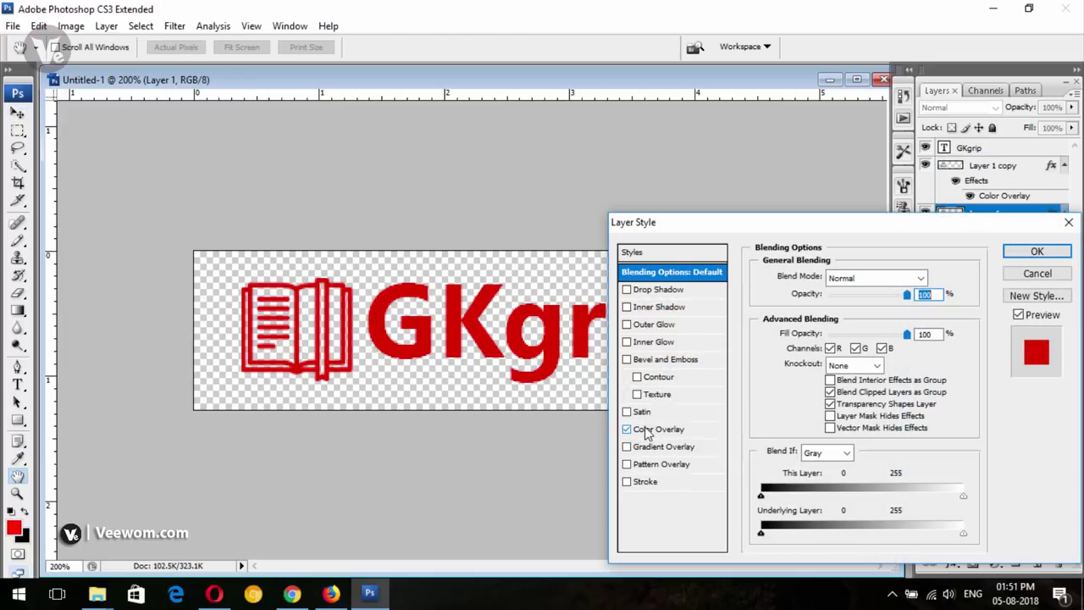
{"action": "left_click", "coordinate": [654, 430]}
{"action": "left_click", "coordinate": [922, 276]}
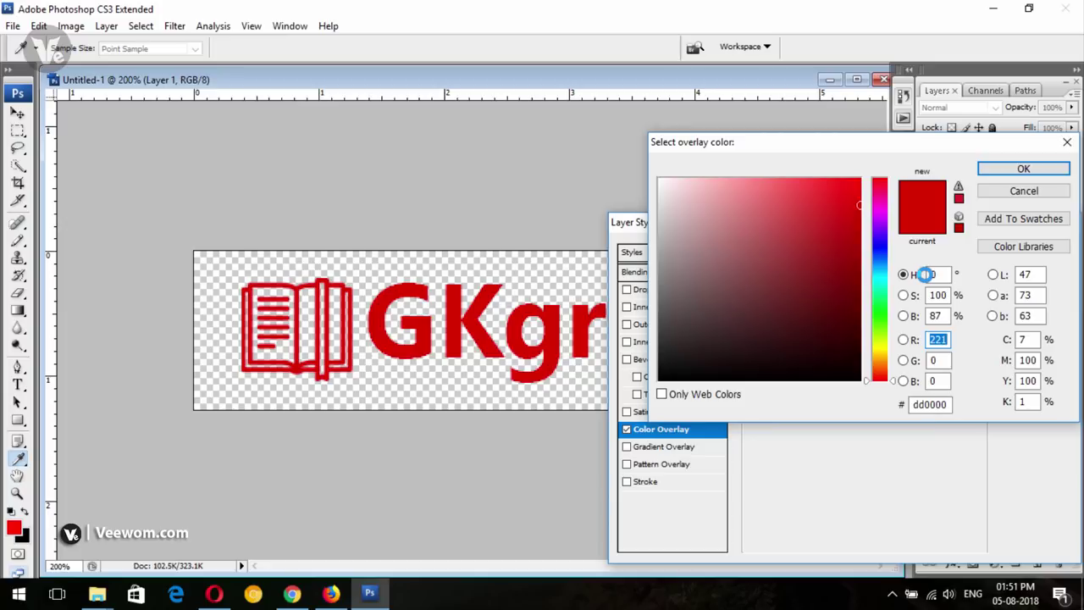
{"action": "left_click_drag", "start_coordinate": [675, 358], "coordinate": [673, 348]}
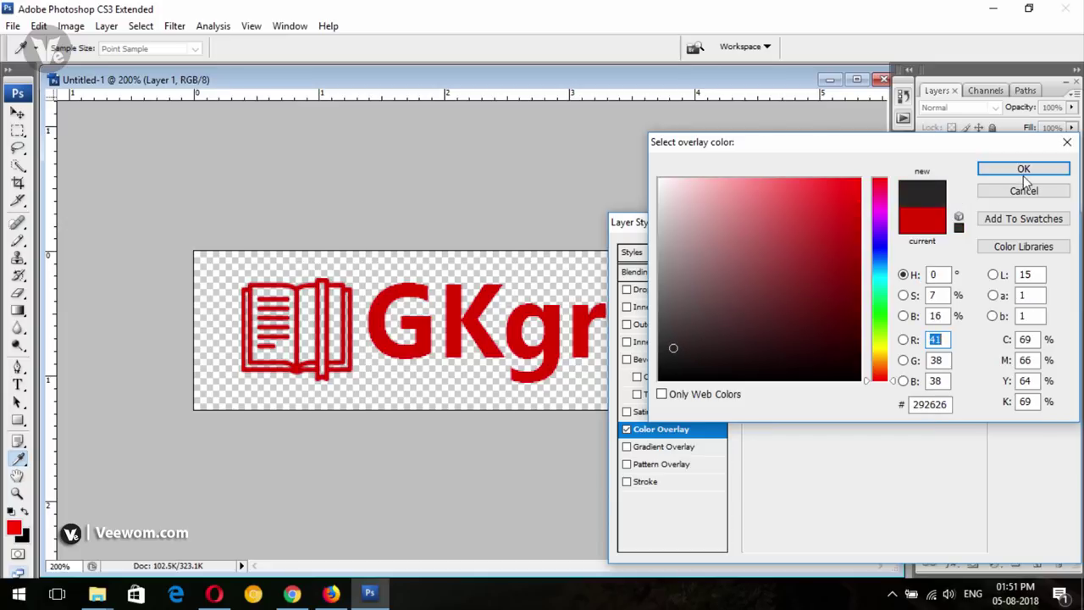
{"action": "left_click", "coordinate": [1022, 171]}
{"action": "left_click", "coordinate": [1034, 252]}
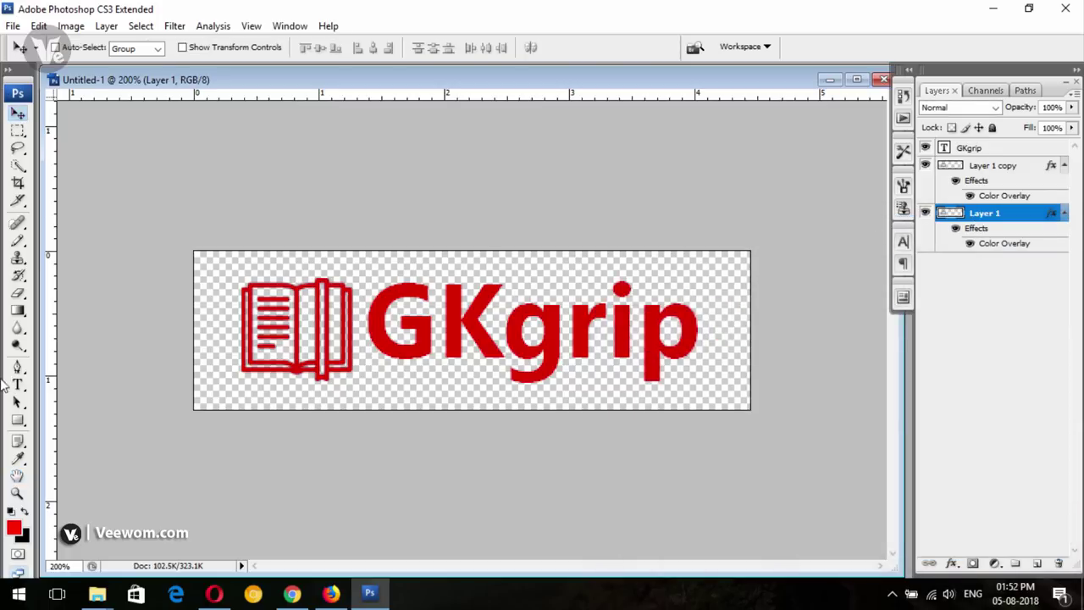
With a 50 px eraser, remove the lower part of the red book on Layer 1 copy
{"action": "left_click", "coordinate": [1001, 179]}
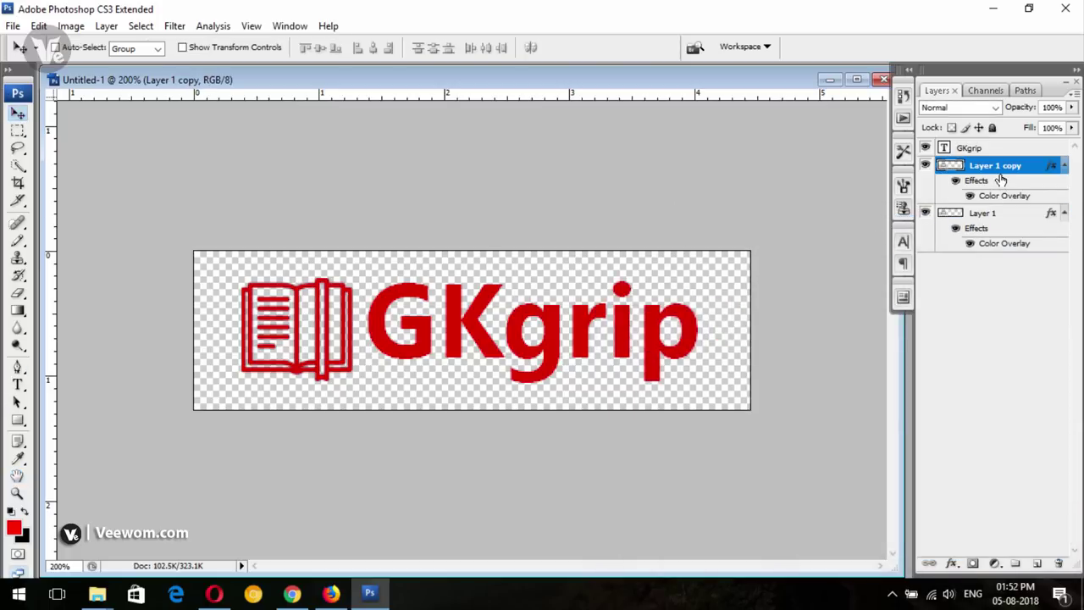
{"action": "left_click", "coordinate": [19, 292]}
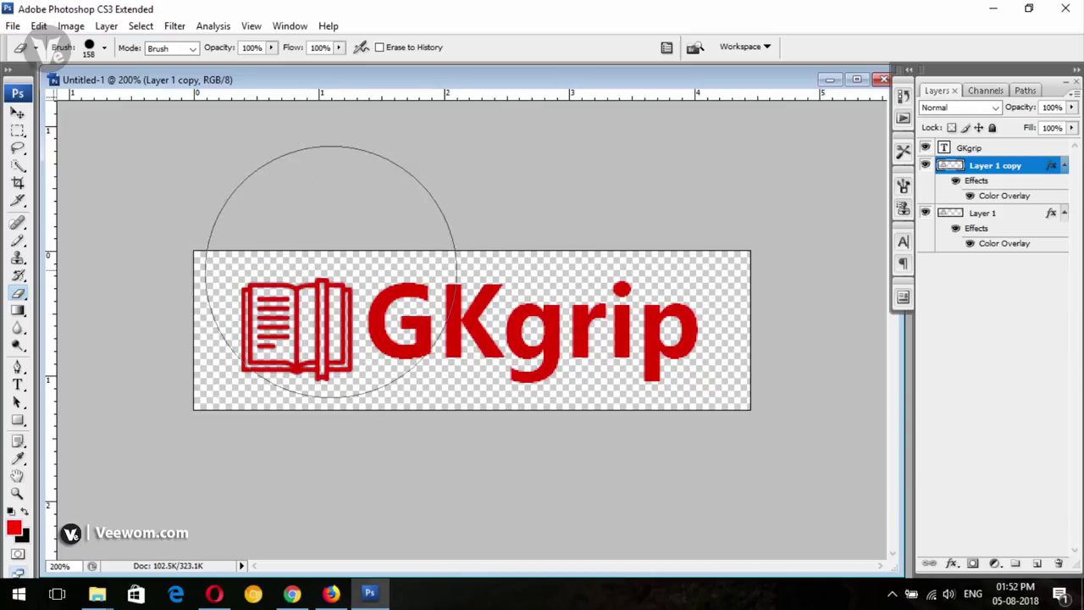
{"action": "key", "text": "bracketleft"}
{"action": "key", "text": "bracketleft"}
{"action": "key", "text": "bracketleft"}
{"action": "key", "text": "bracketleft"}
{"action": "key", "text": "bracketleft"}
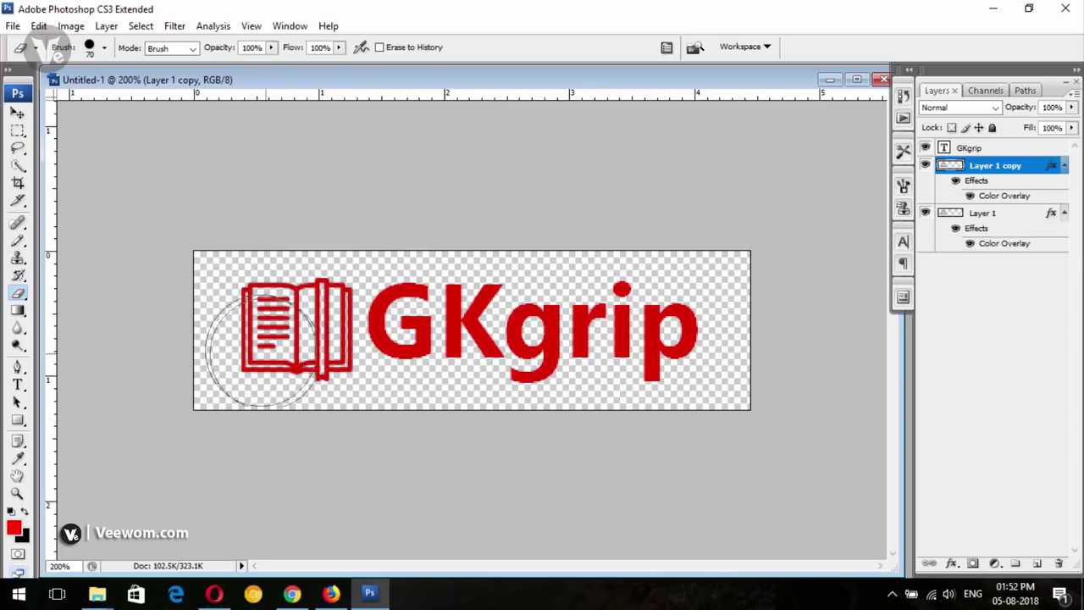
{"action": "key", "text": "bracketleft"}
{"action": "key", "text": "bracketleft"}
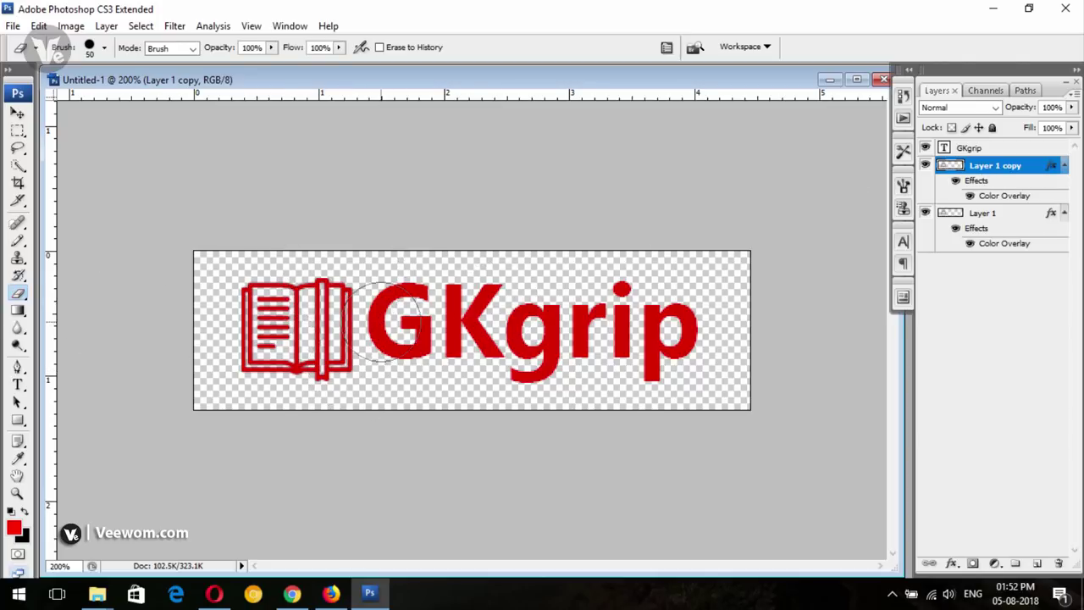
{"action": "mouse_move", "coordinate": [349, 287]}
{"action": "left_mouse_down"}
{"action": "mouse_move", "coordinate": [349, 360]}
{"action": "mouse_move", "coordinate": [335, 288]}
{"action": "mouse_move", "coordinate": [337, 327]}
{"action": "mouse_move", "coordinate": [254, 380]}
{"action": "mouse_move", "coordinate": [345, 375]}
{"action": "left_mouse_up"}
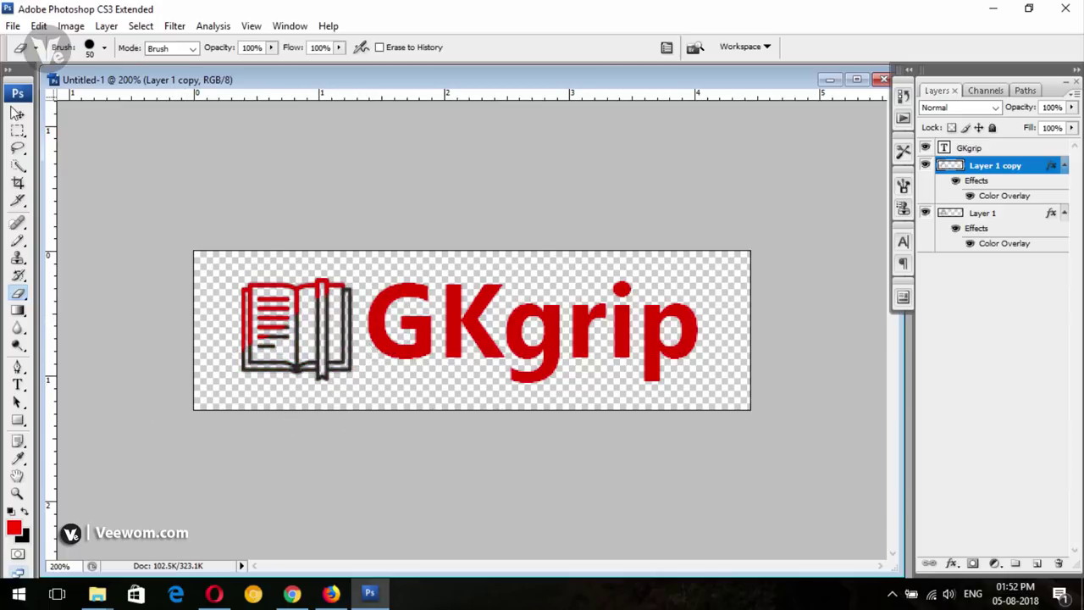
{"action": "left_click", "coordinate": [18, 113]}
Erase along the top of the dark Layer 1 so the icon shows red above, dark below
{"action": "left_click", "coordinate": [982, 213]}
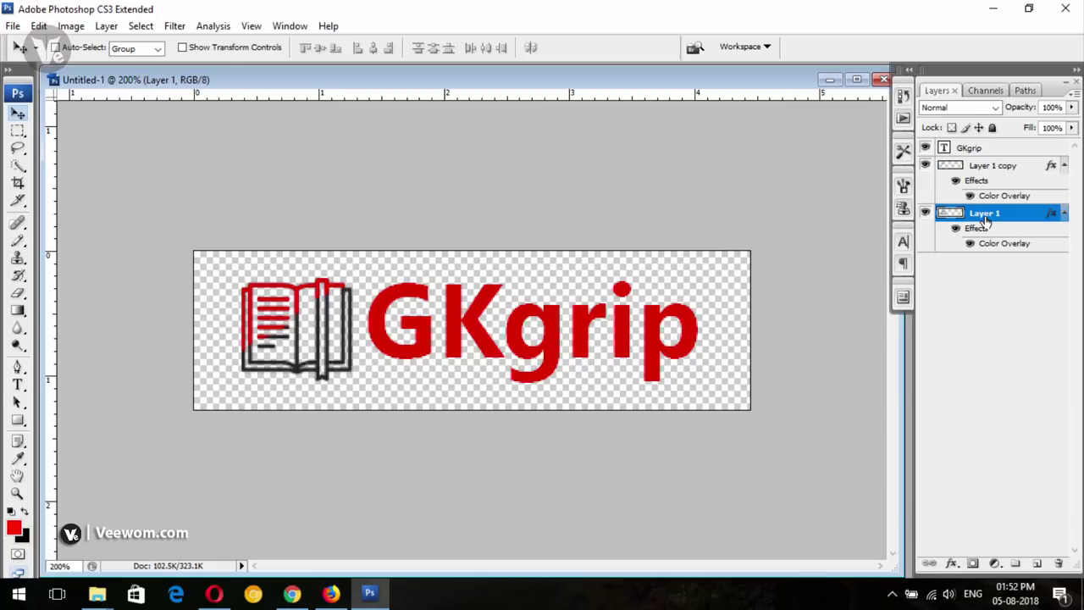
{"action": "left_click", "coordinate": [18, 293]}
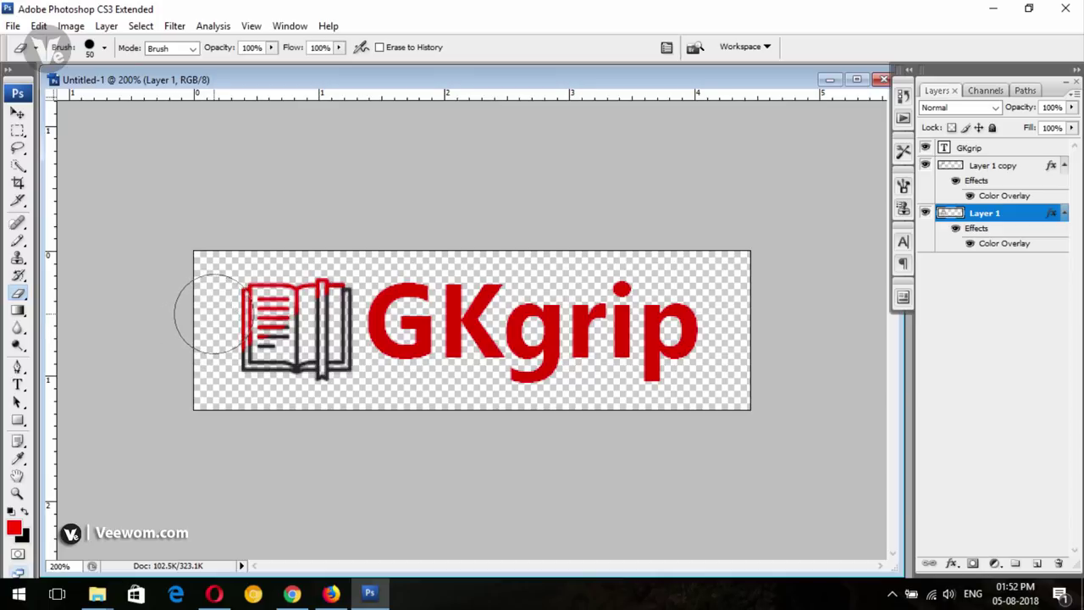
{"action": "left_click_drag", "start_coordinate": [193, 308], "coordinate": [296, 241]}
{"action": "key", "text": "v"}
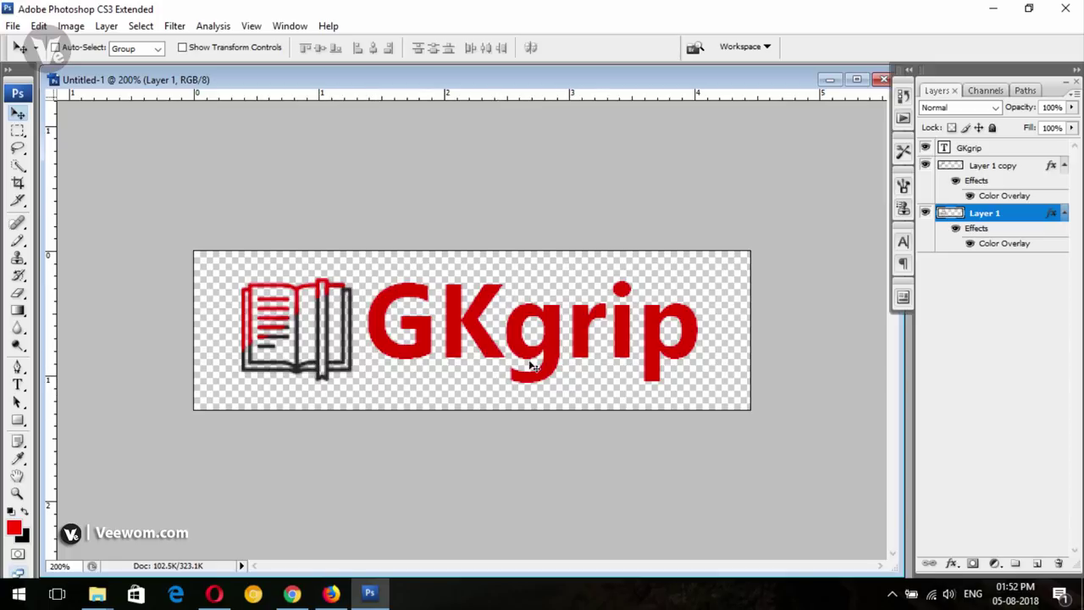
{"action": "left_click", "coordinate": [968, 149]}
{"action": "right_click", "coordinate": [973, 149]}
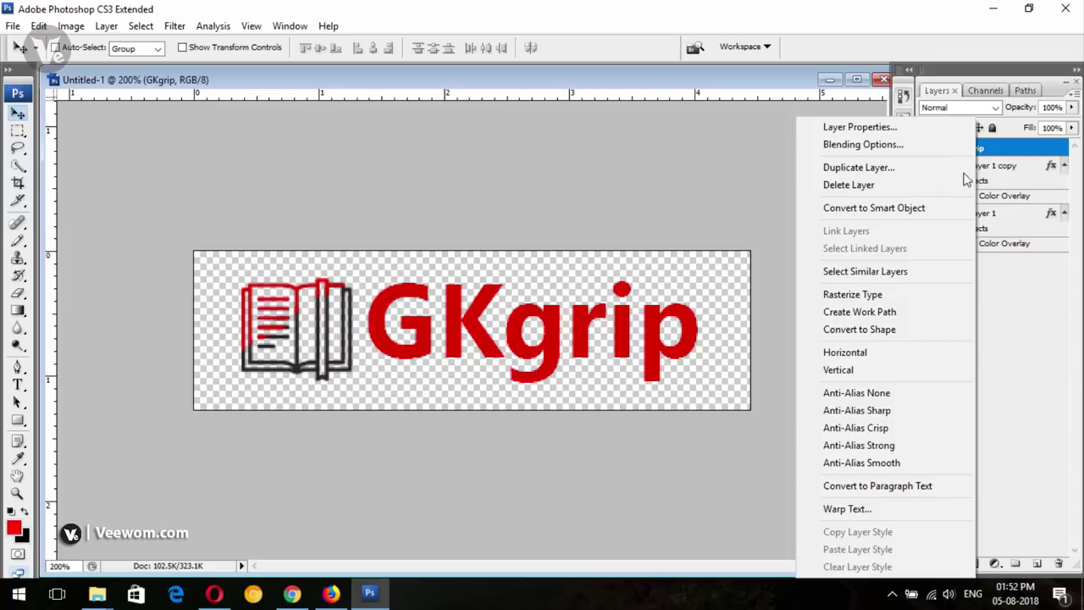
Duplicate the GKgrip text layer into a GKgrip copy layer
{"action": "left_click", "coordinate": [859, 168]}
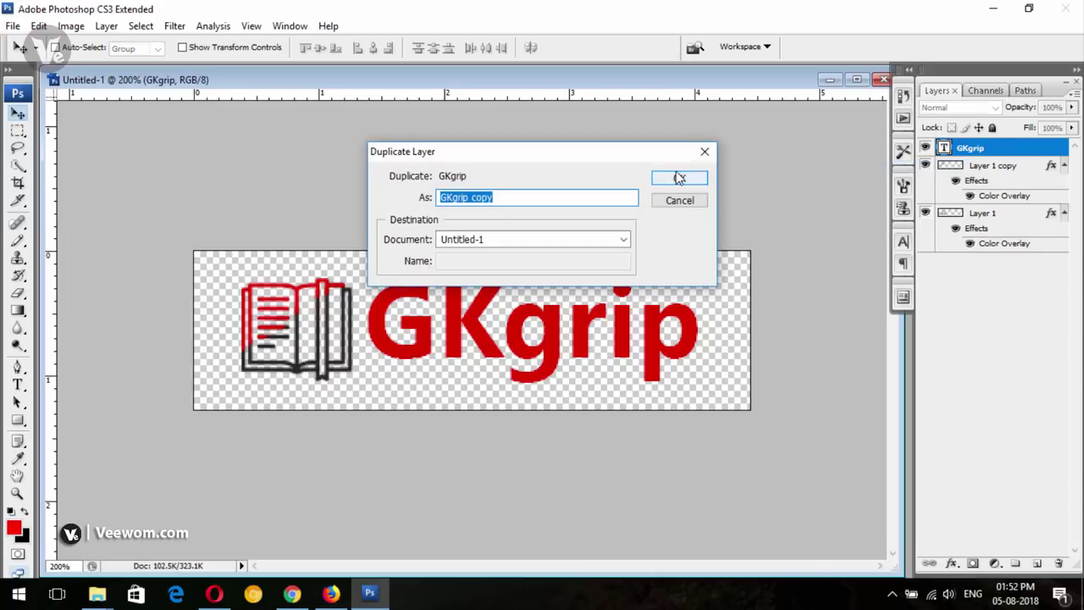
{"action": "left_click", "coordinate": [684, 177]}
{"action": "left_click", "coordinate": [943, 165]}
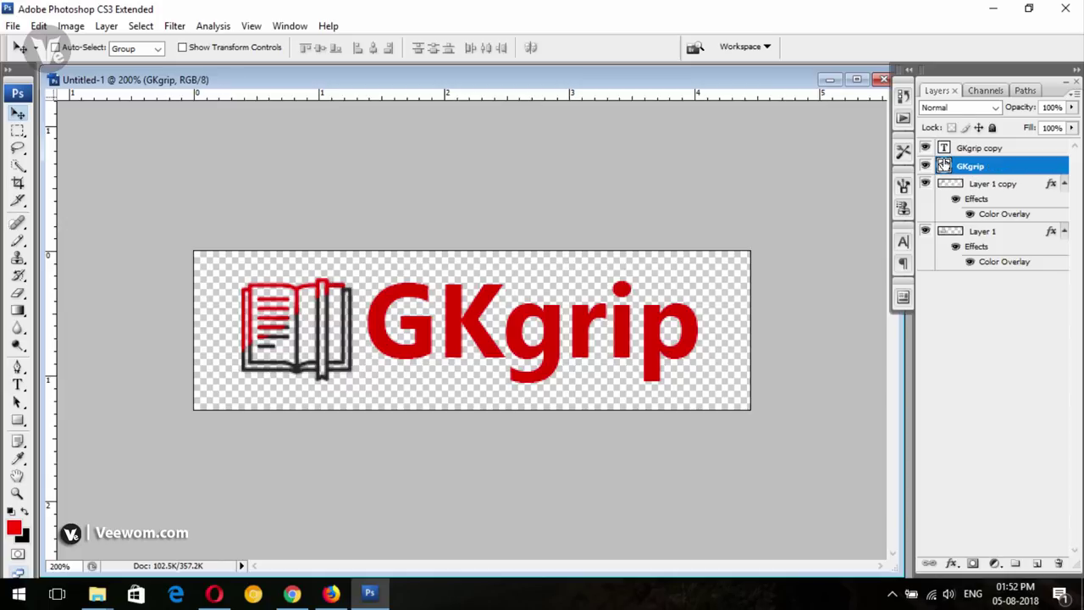
Recolour the original GKgrip text near-black, sampled from the book's dark outline
{"action": "key", "text": "h"}
{"action": "double_click", "coordinate": [943, 165]}
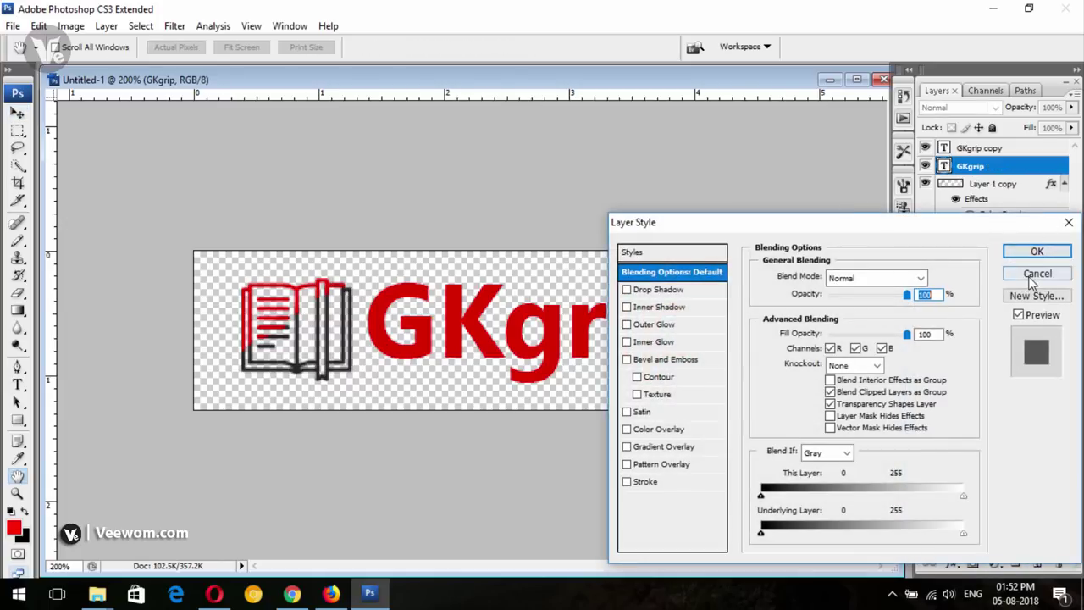
{"action": "left_click", "coordinate": [1037, 272]}
{"action": "double_click", "coordinate": [943, 165]}
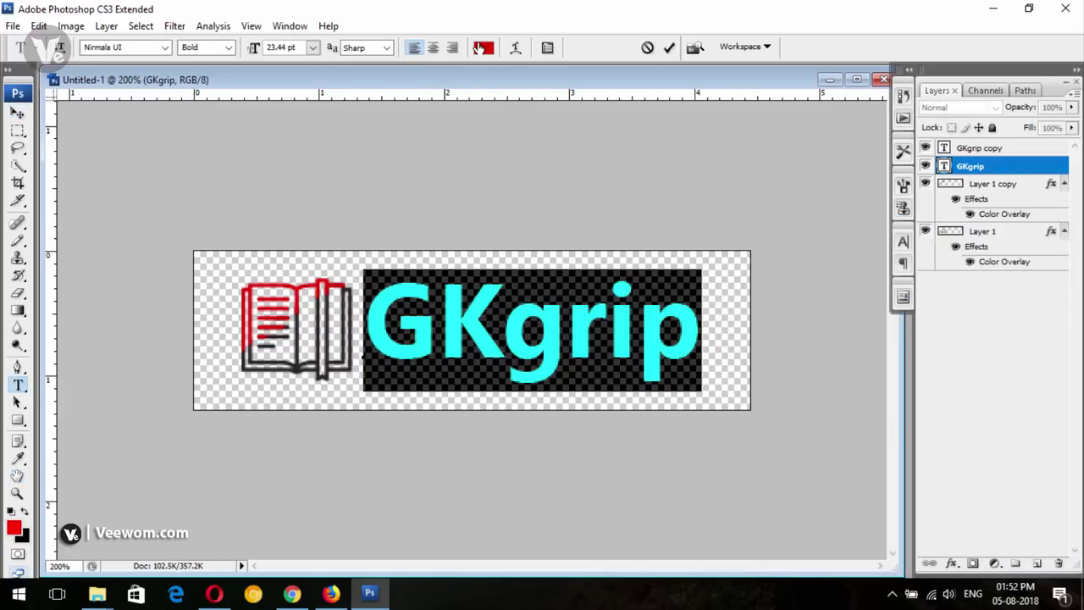
{"action": "left_click", "coordinate": [483, 47]}
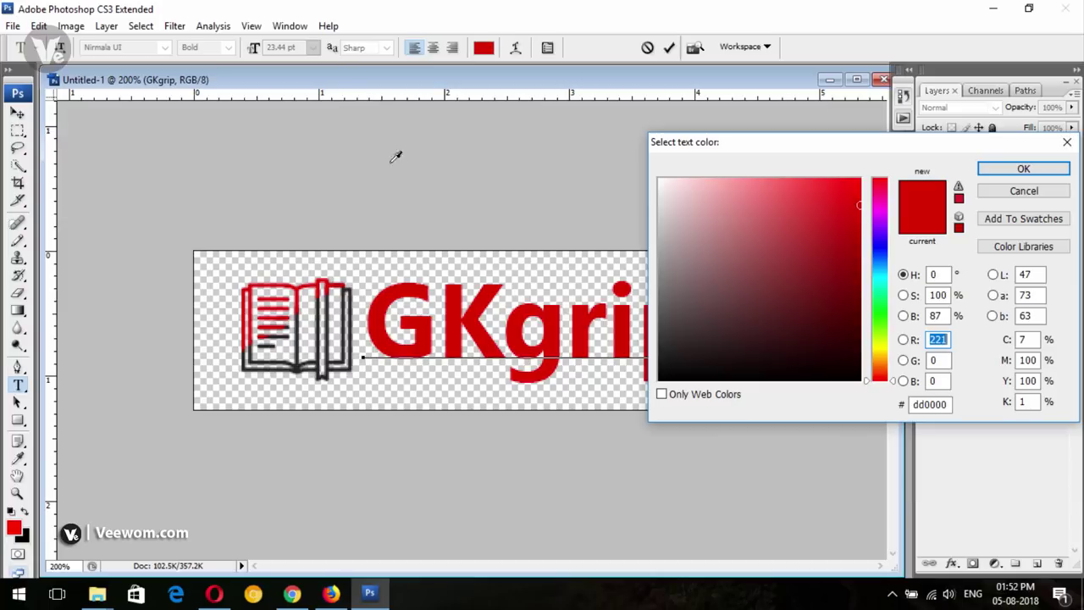
{"action": "left_click", "coordinate": [303, 330]}
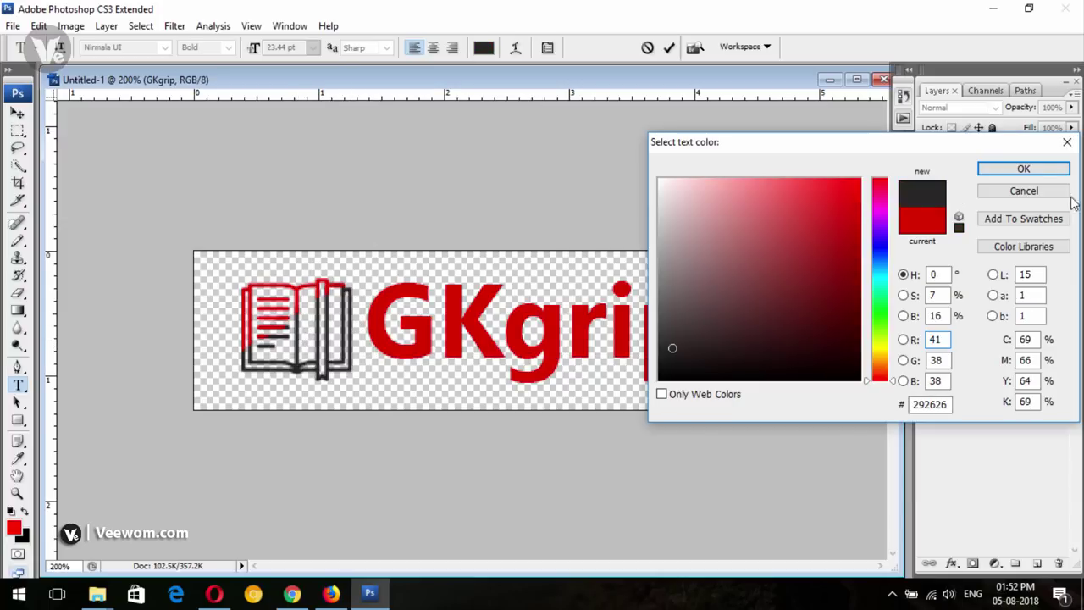
{"action": "left_click", "coordinate": [1024, 170]}
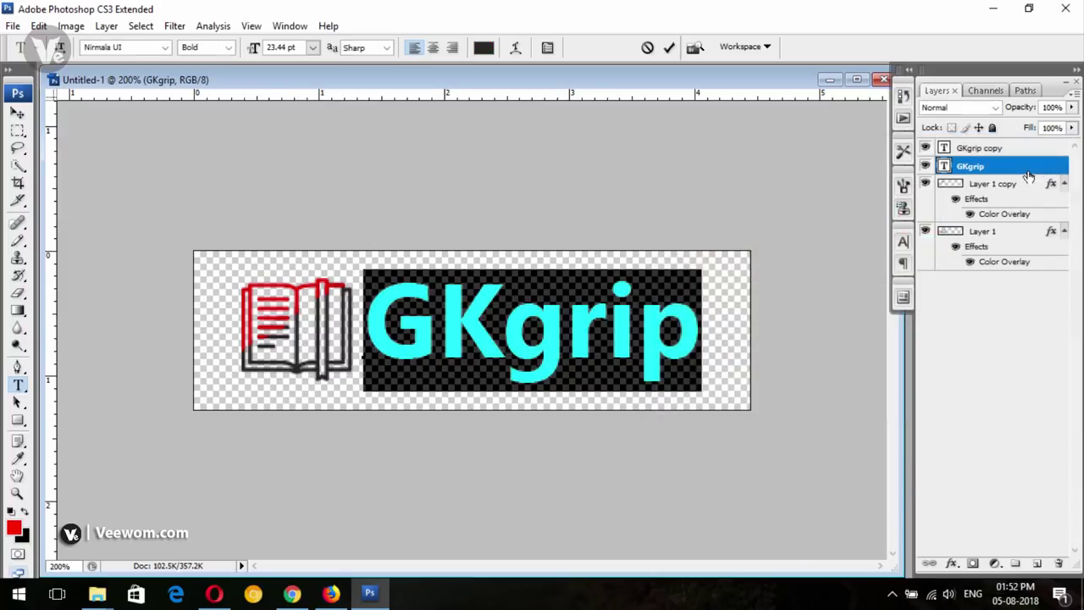
{"action": "left_click", "coordinate": [18, 112]}
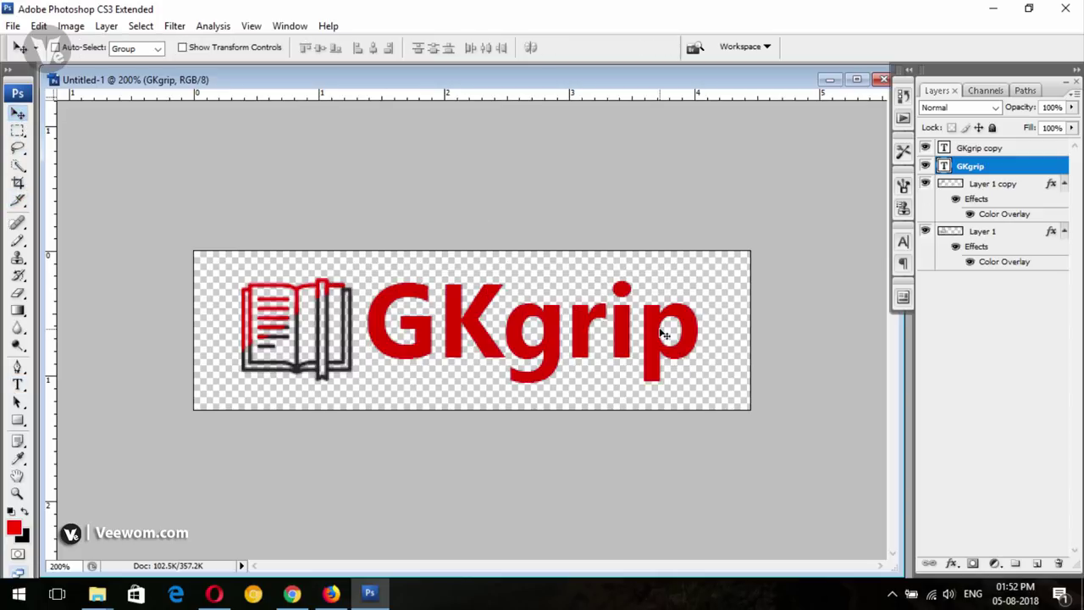
{"action": "left_click", "coordinate": [1008, 149]}
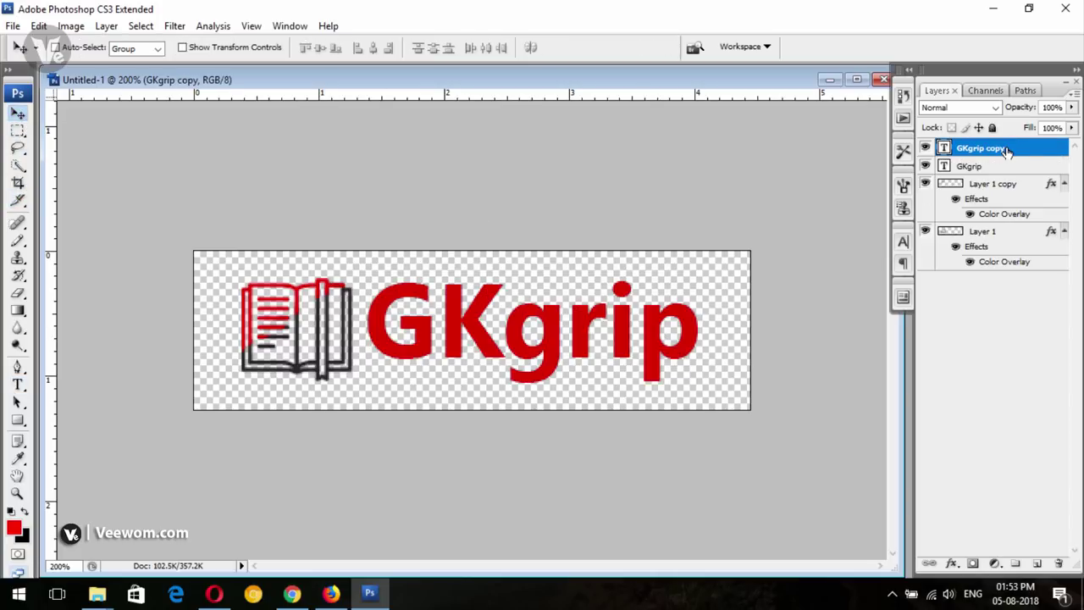
Rasterize the GKgrip copy text and erase the lower half of the red word
{"action": "left_click", "coordinate": [18, 292]}
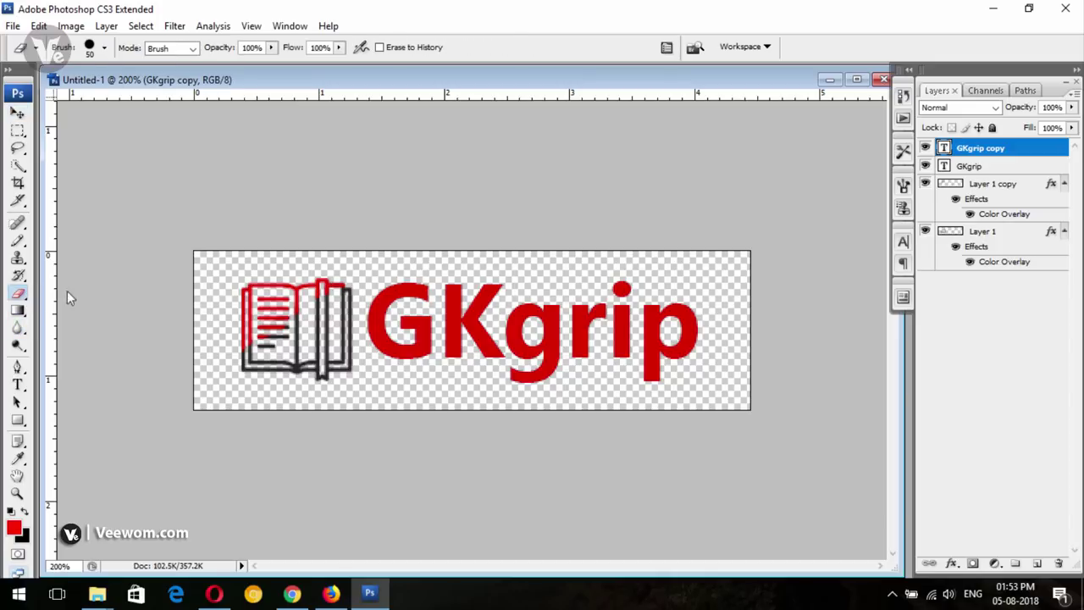
{"action": "left_click", "coordinate": [708, 320]}
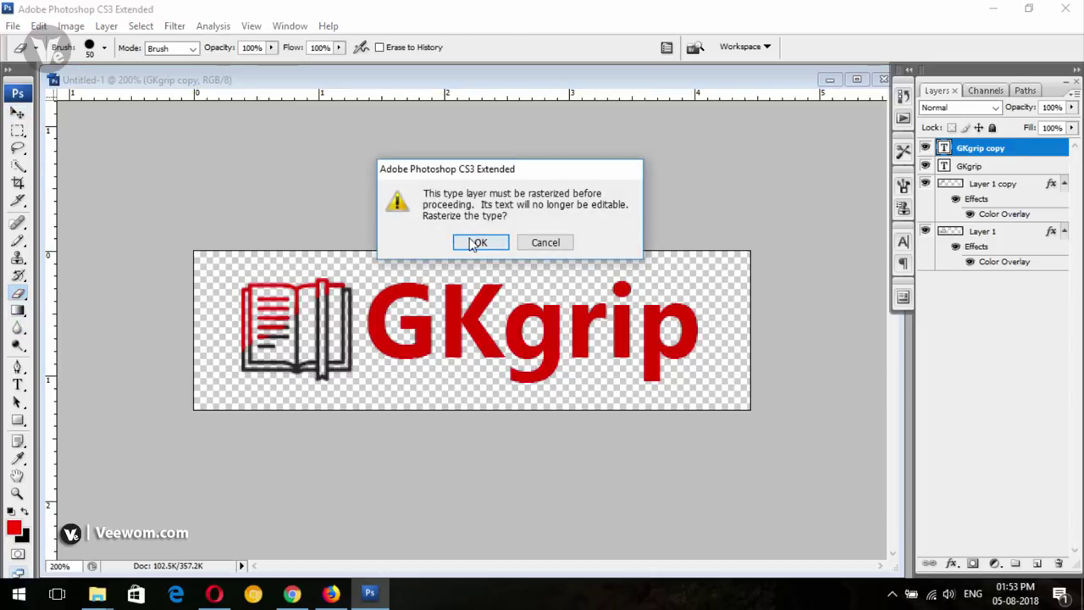
{"action": "left_click", "coordinate": [478, 242]}
{"action": "left_click_drag", "start_coordinate": [719, 342], "coordinate": [387, 380]}
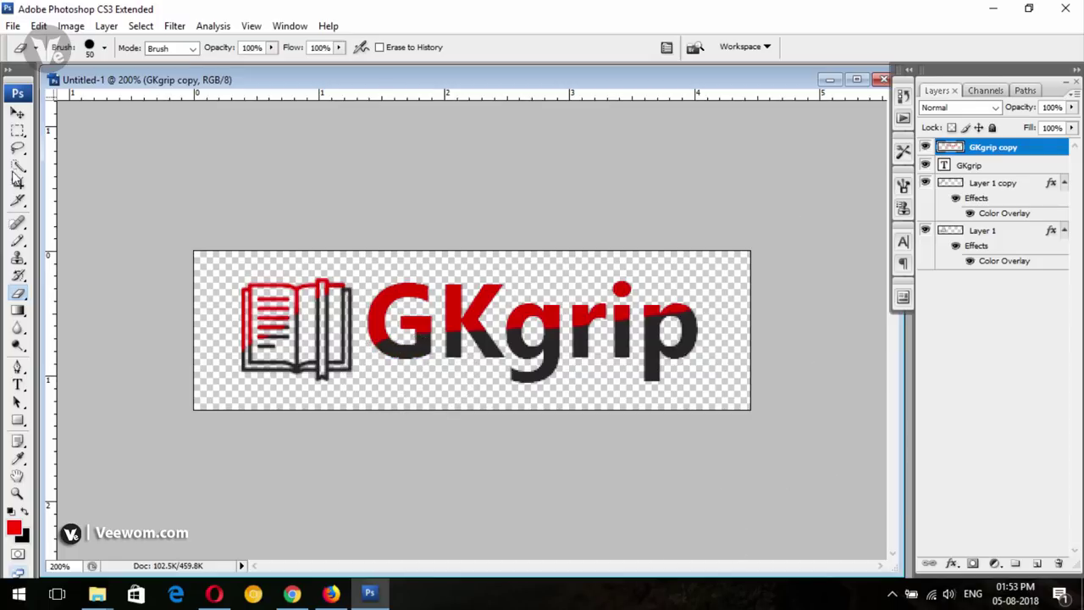
Rasterize the original GKgrip layer too and select both GKgrip layers
{"action": "left_click", "coordinate": [983, 169]}
{"action": "left_click", "coordinate": [17, 112]}
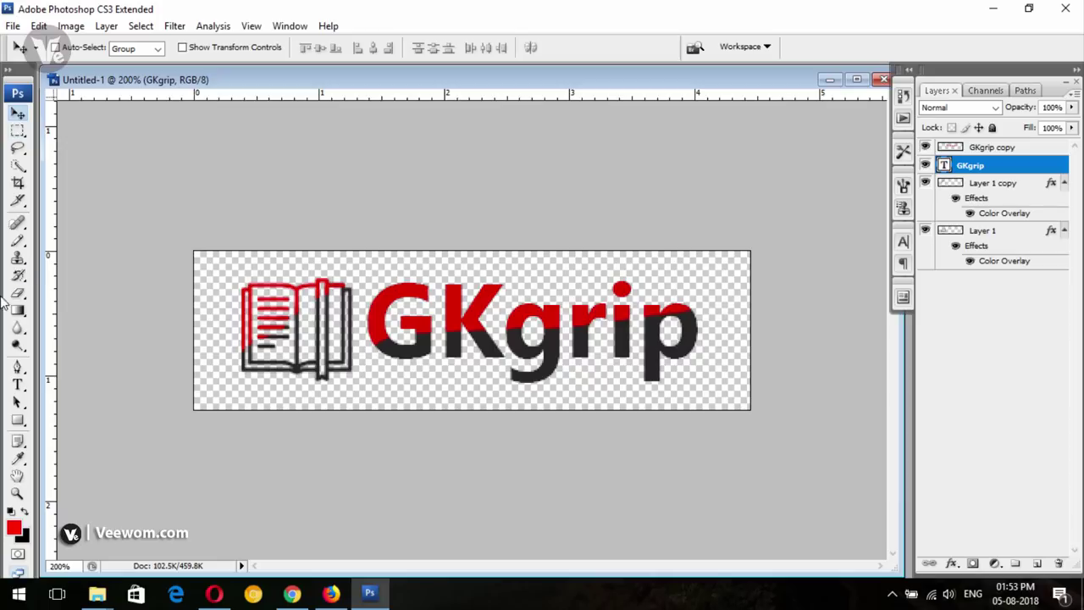
{"action": "left_click", "coordinate": [16, 295]}
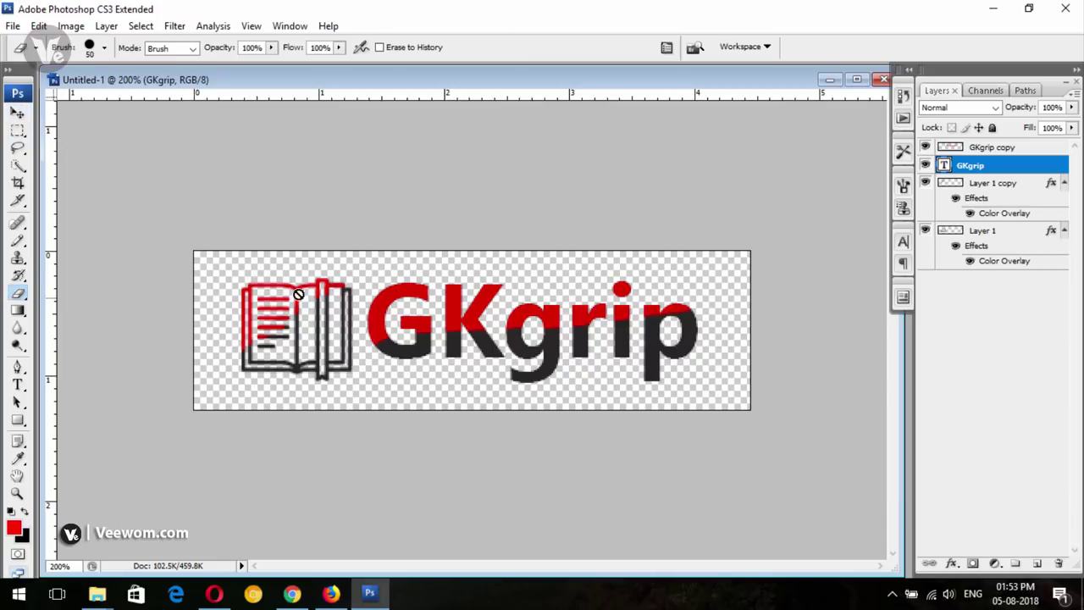
{"action": "left_click", "coordinate": [432, 285]}
{"action": "left_click", "coordinate": [488, 245]}
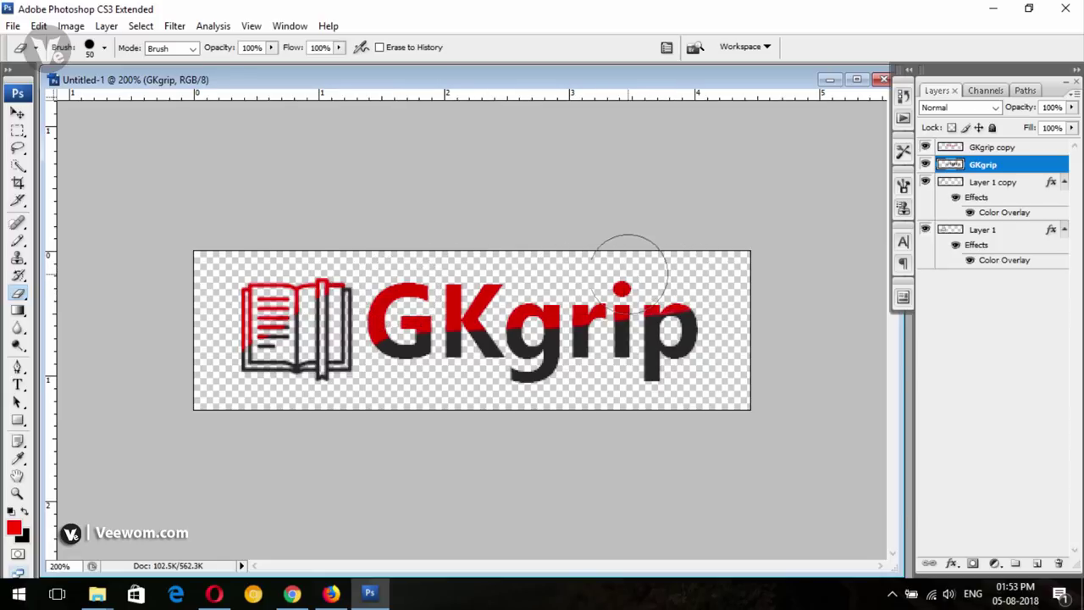
{"action": "left_click", "coordinate": [12, 116]}
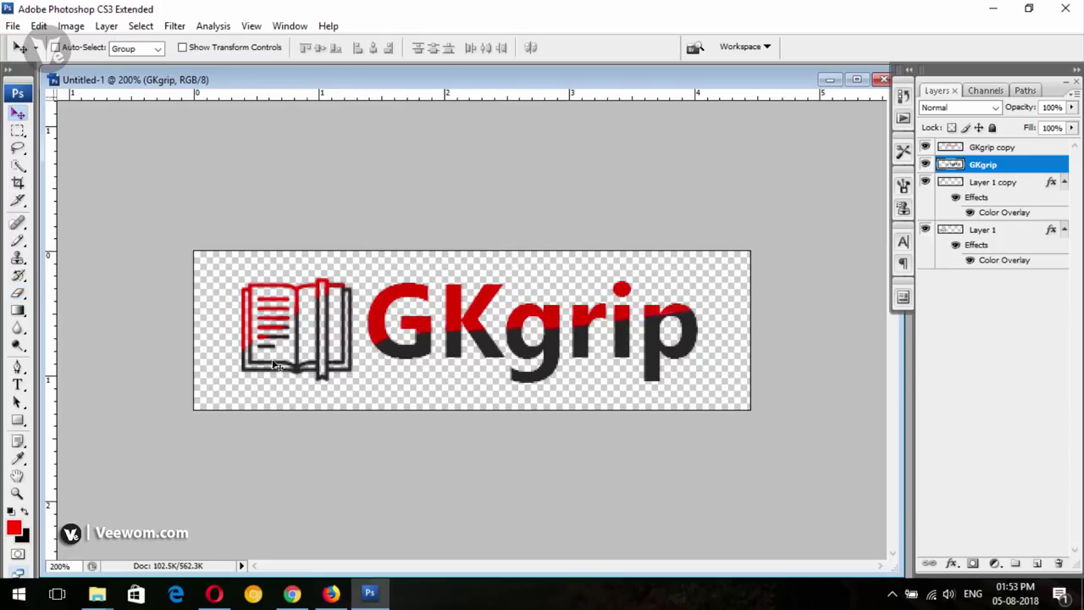
{"action": "left_click", "coordinate": [999, 149], "text": "shift"}
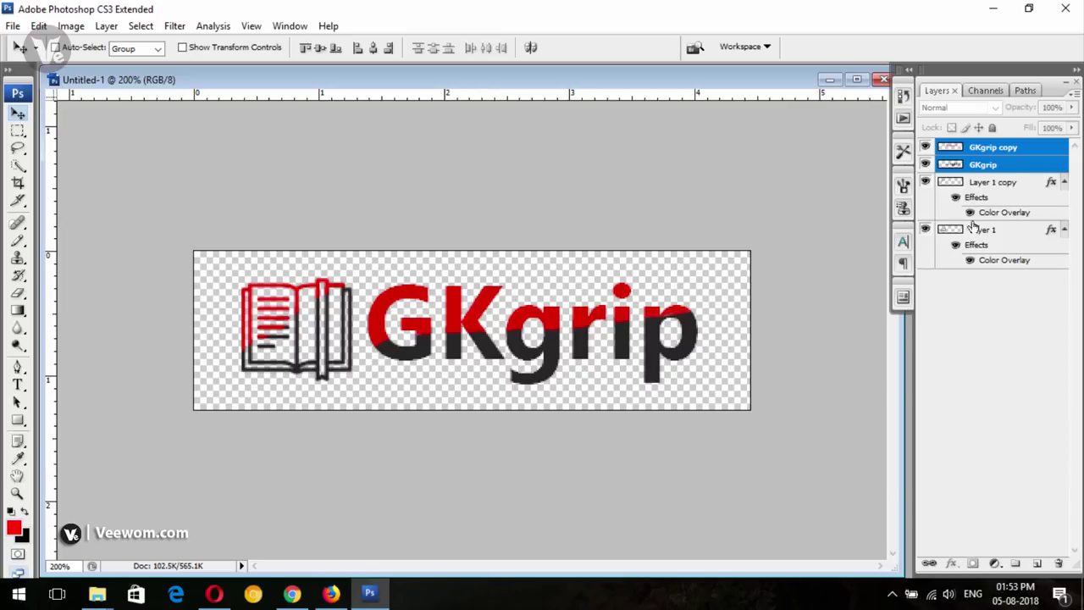
Select all four layers and nudge the whole logo slightly down and right
{"action": "left_click", "coordinate": [997, 186], "text": "ctrl"}
{"action": "left_click", "coordinate": [987, 231], "text": "ctrl"}
{"action": "key", "text": "Down"}
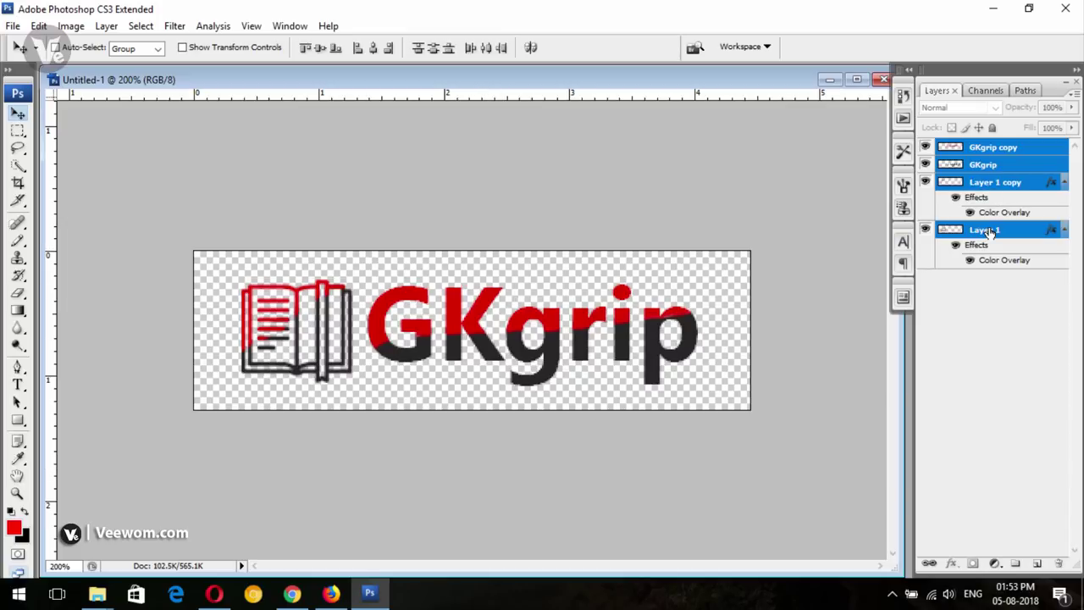
{"action": "key", "text": "Right"}
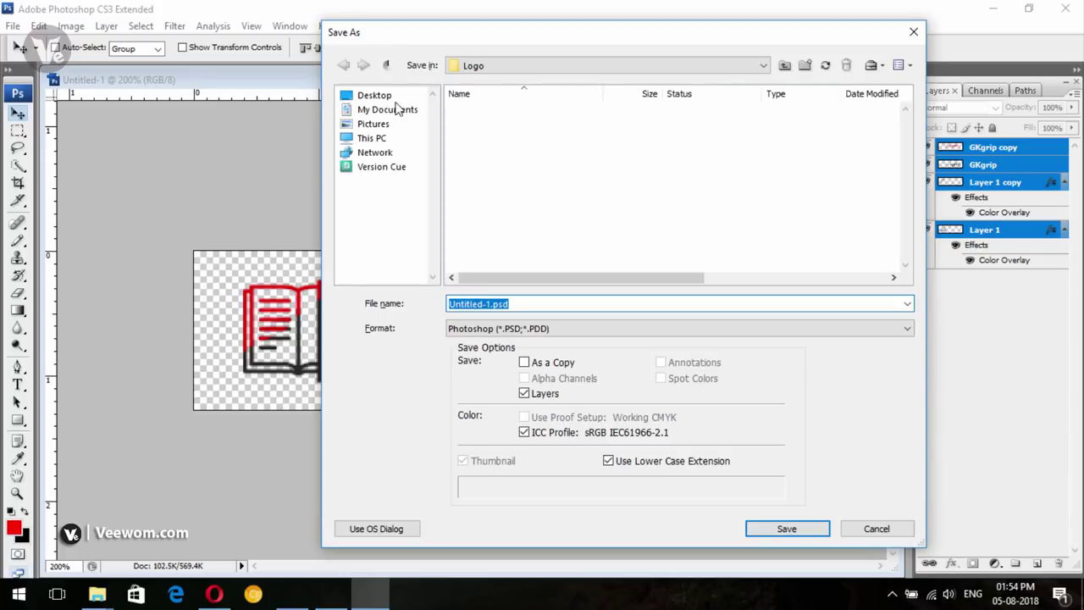
Save the document as logo.psd on the Desktop in Photoshop format
{"action": "left_click", "coordinate": [374, 96]}
{"action": "left_click", "coordinate": [531, 328]}
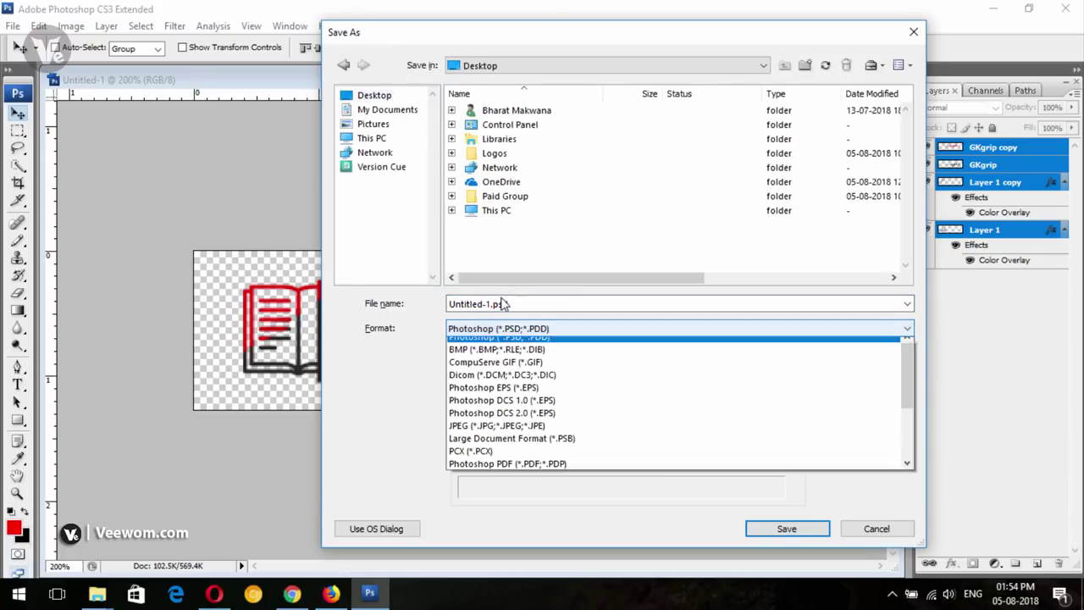
{"action": "left_click", "coordinate": [503, 303]}
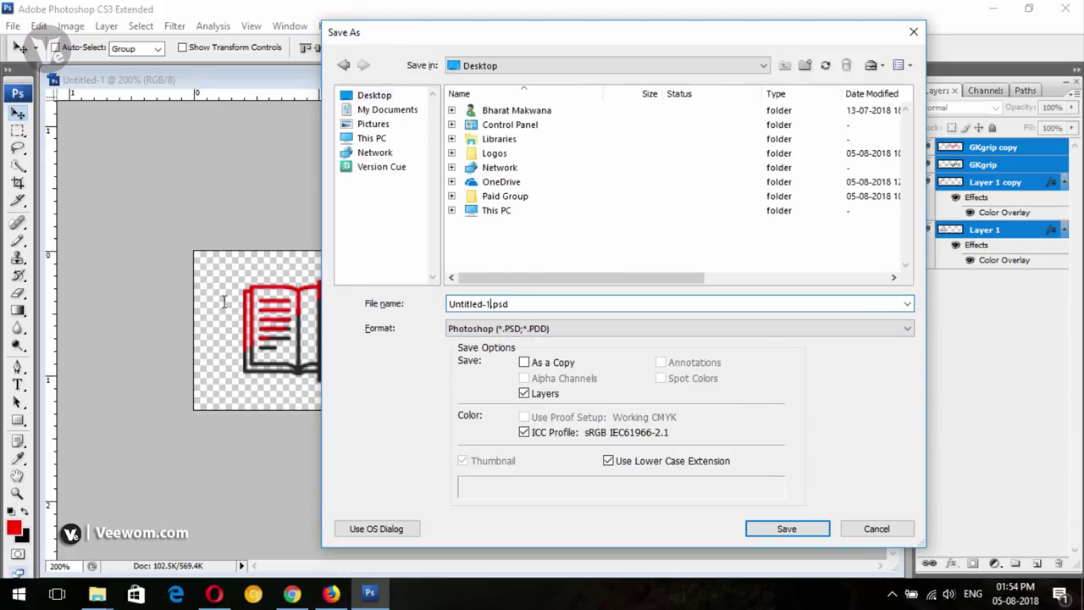
{"action": "key", "text": "shift+Home"}
{"action": "type", "text": "lo"}
{"action": "key", "text": "Return"}
{"action": "key", "text": "Return"}
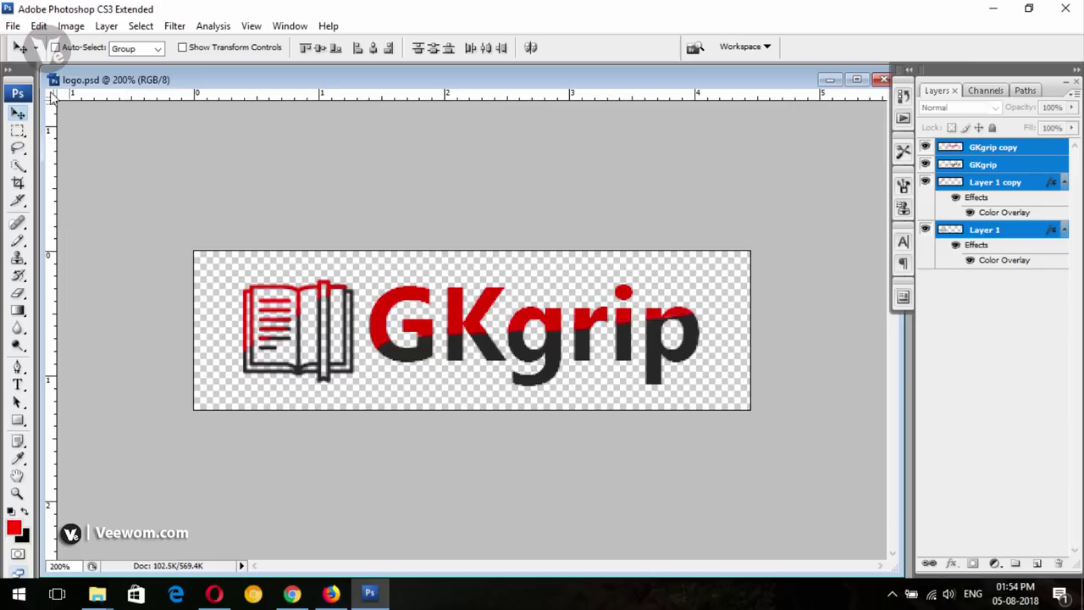
Save a PNG copy of the logo as logo.png
{"action": "left_click", "coordinate": [13, 26]}
{"action": "left_click", "coordinate": [47, 223]}
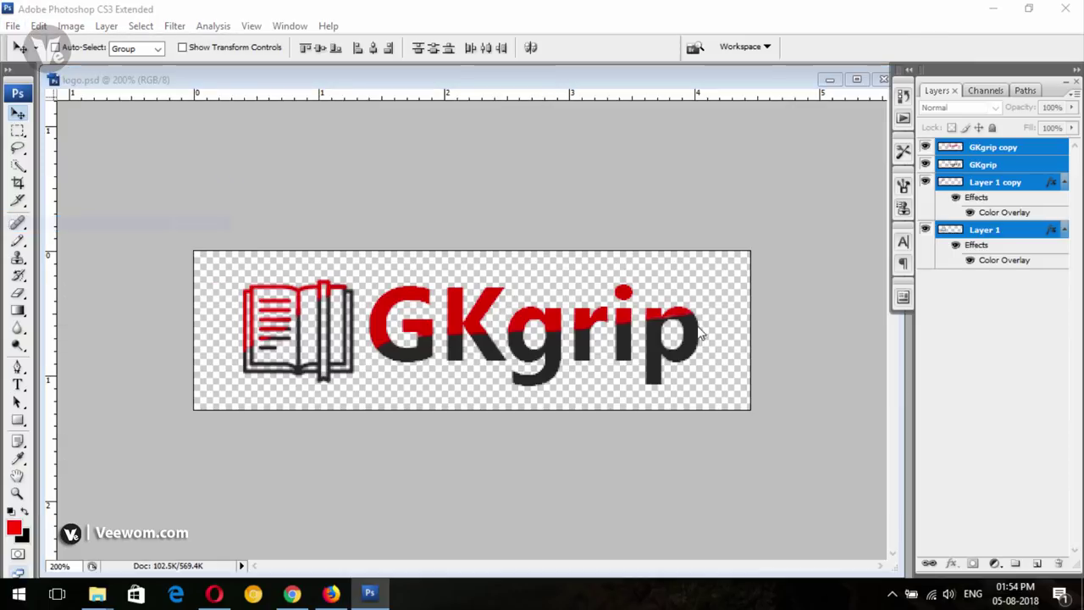
{"action": "left_click", "coordinate": [629, 328]}
{"action": "scroll", "coordinate": [605, 393], "scroll_direction": "down", "scroll_amount": 2}
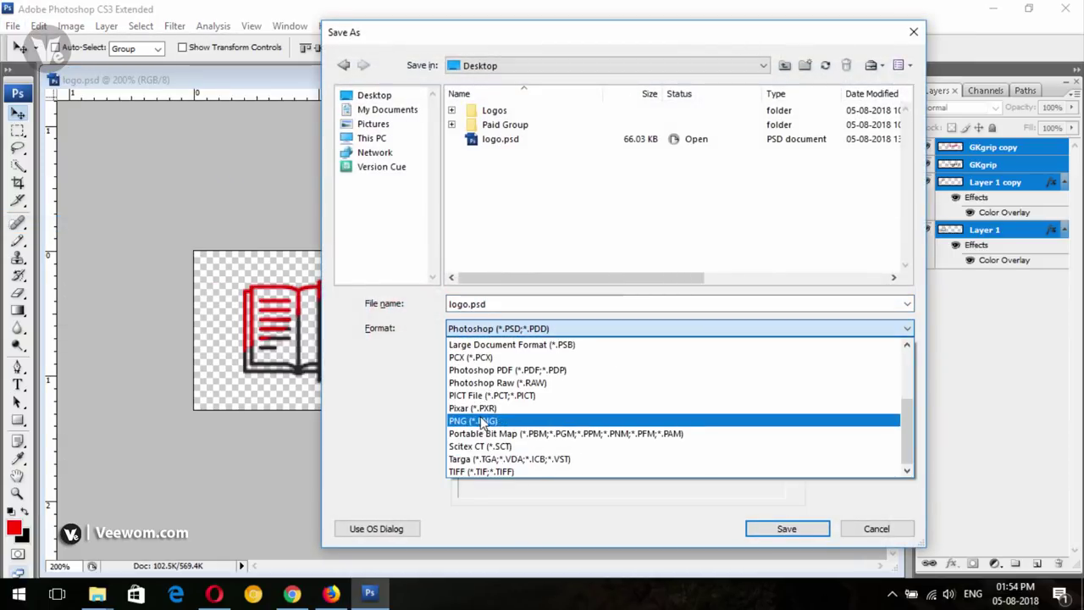
{"action": "left_click", "coordinate": [496, 415]}
{"action": "left_click", "coordinate": [572, 307]}
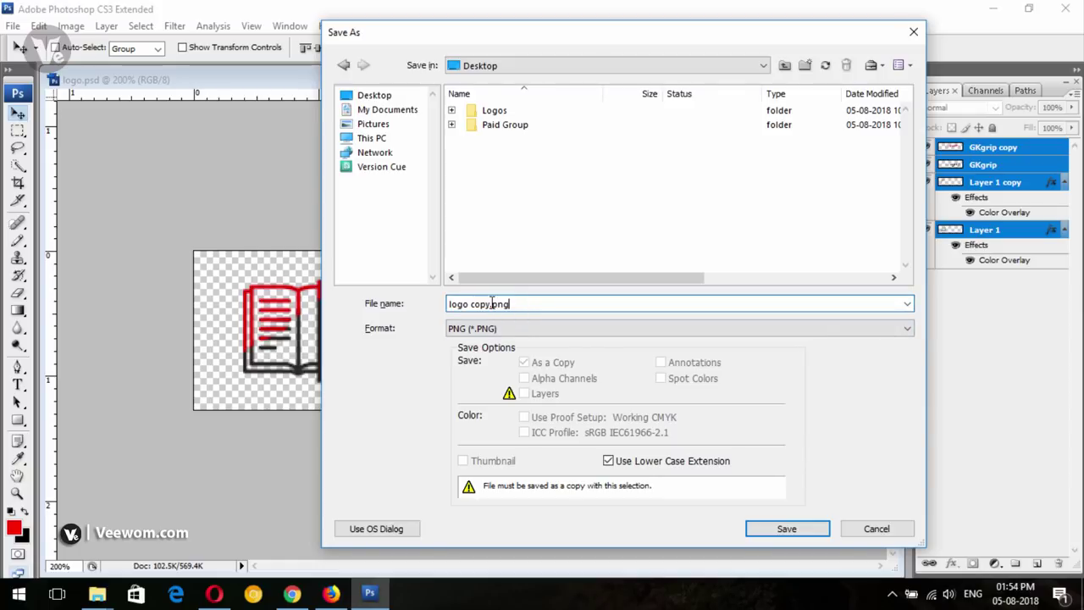
{"action": "left_click_drag", "start_coordinate": [491, 304], "coordinate": [2, 309]}
{"action": "key", "text": "BackSpace"}
{"action": "type", "text": "logo"}
{"action": "key", "text": "Return"}
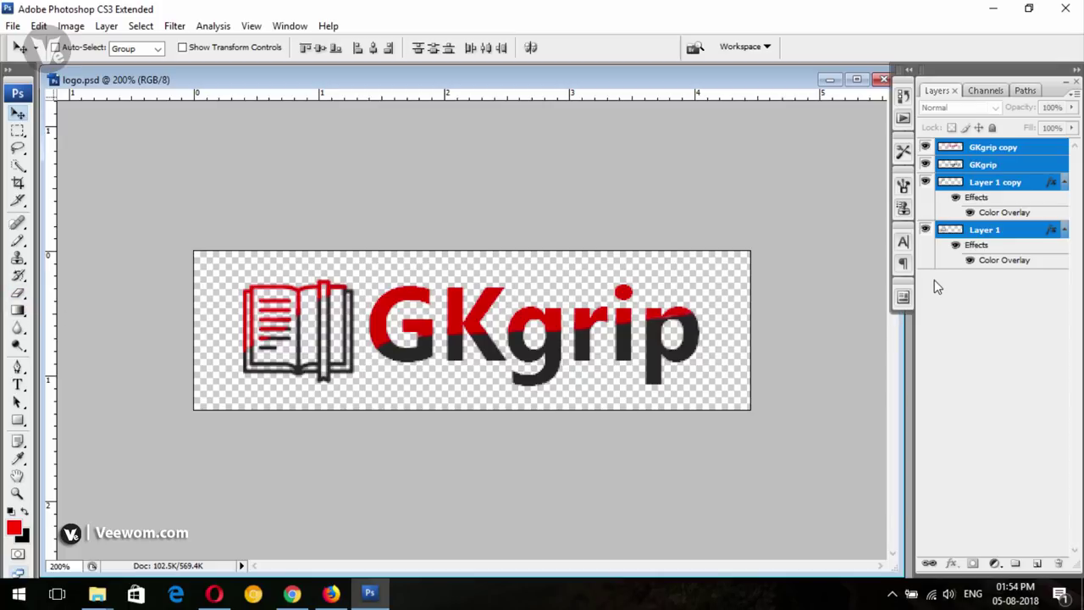
Select Layer 1 and open the Desktop's Logos folder in File Explorer
{"action": "left_click", "coordinate": [999, 230]}
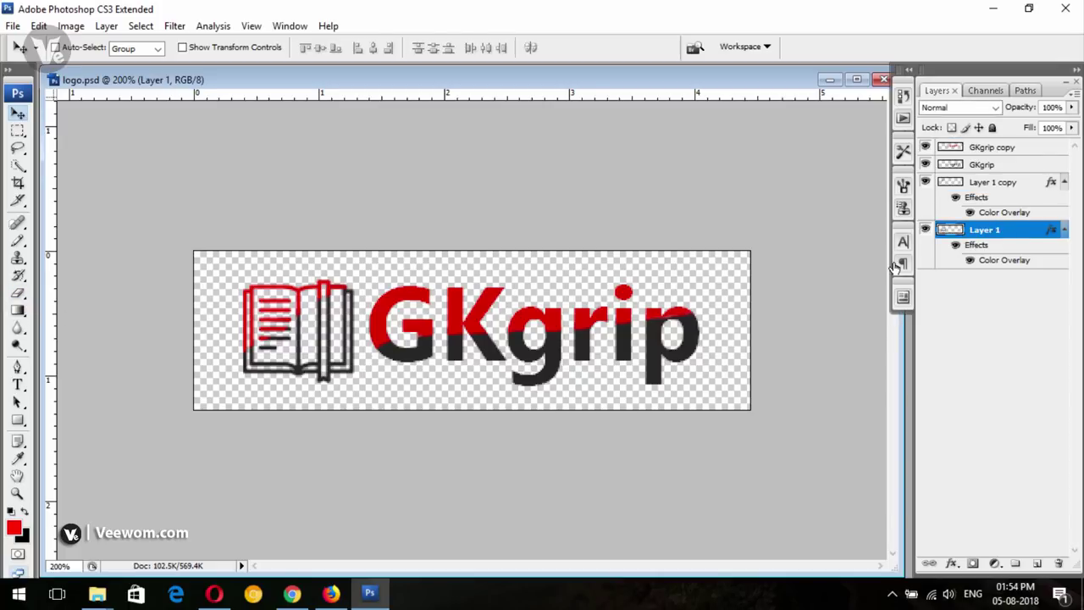
{"action": "left_click", "coordinate": [94, 584]}
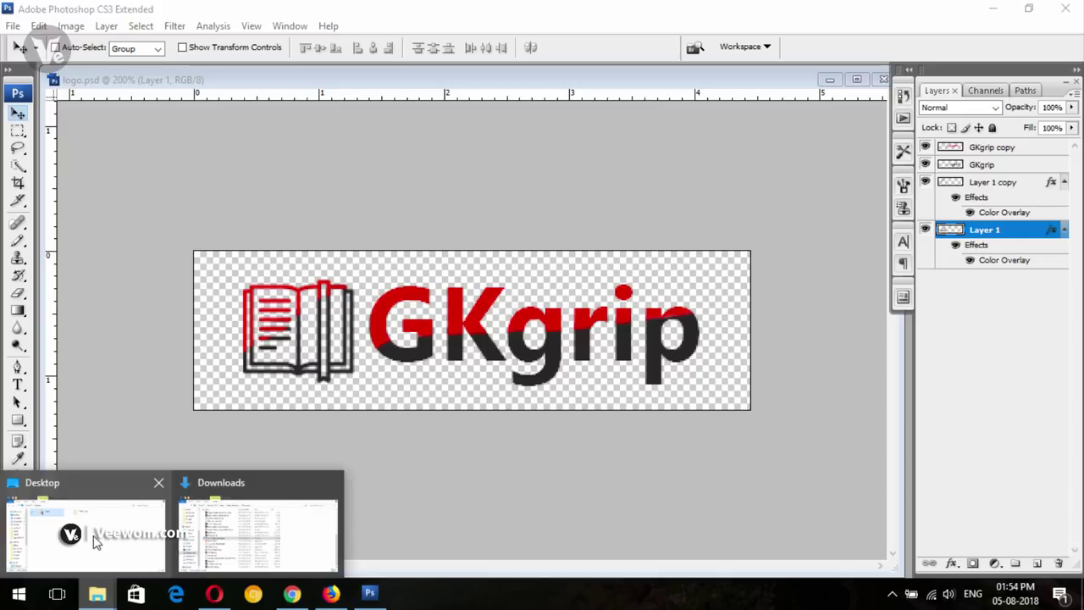
{"action": "left_click", "coordinate": [94, 539]}
{"action": "double_click", "coordinate": [312, 151]}
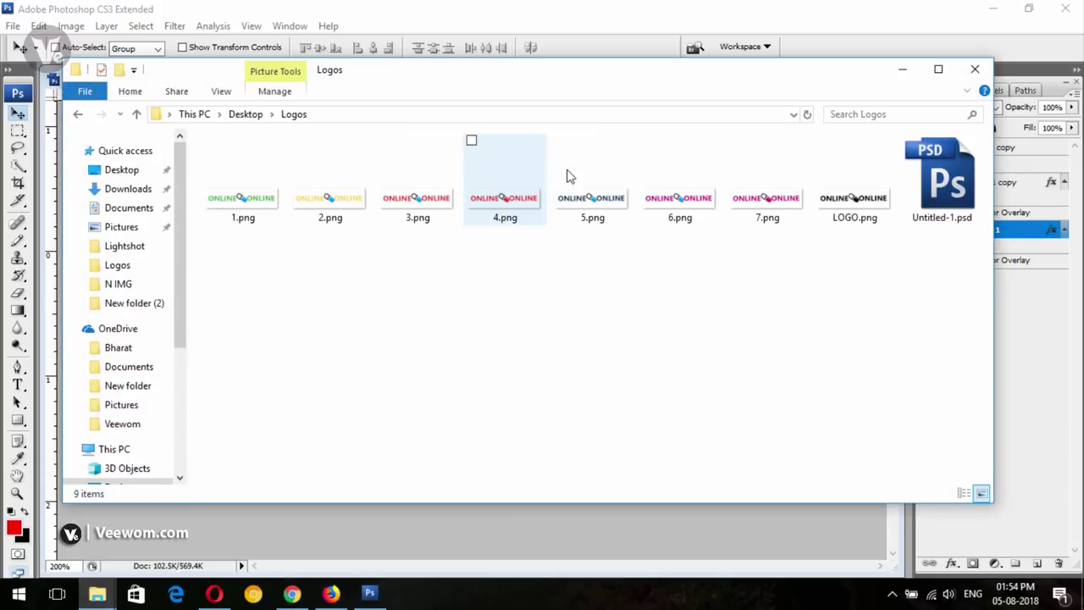
Minimize the Logos folder window to get back to Photoshop
{"action": "left_click", "coordinate": [903, 71]}
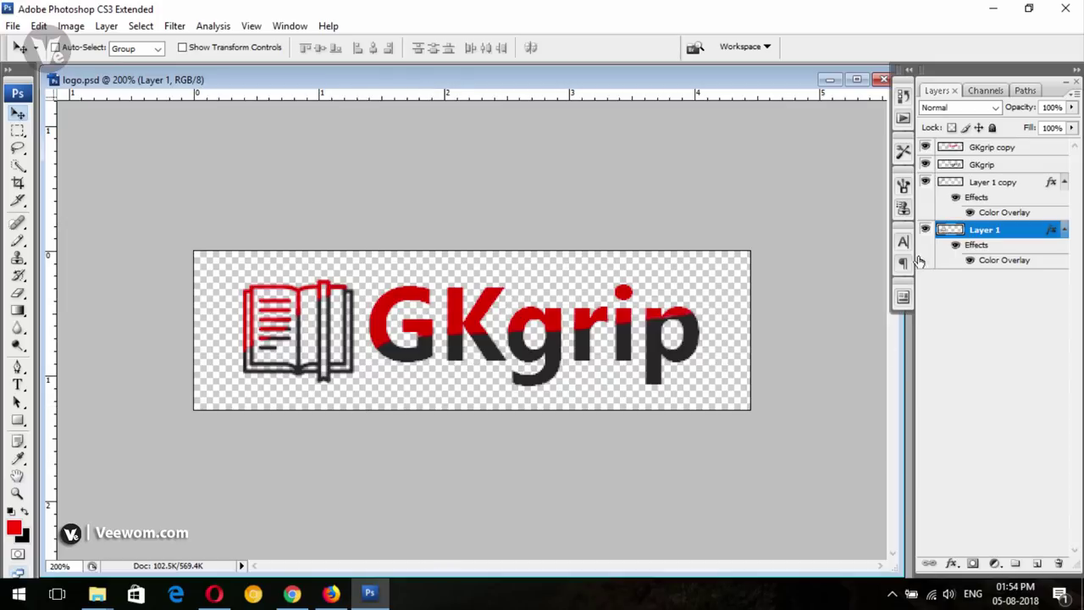
Rename the Layer 1 copy and GKgrip copy layers to 'red'
{"action": "left_click", "coordinate": [995, 184]}
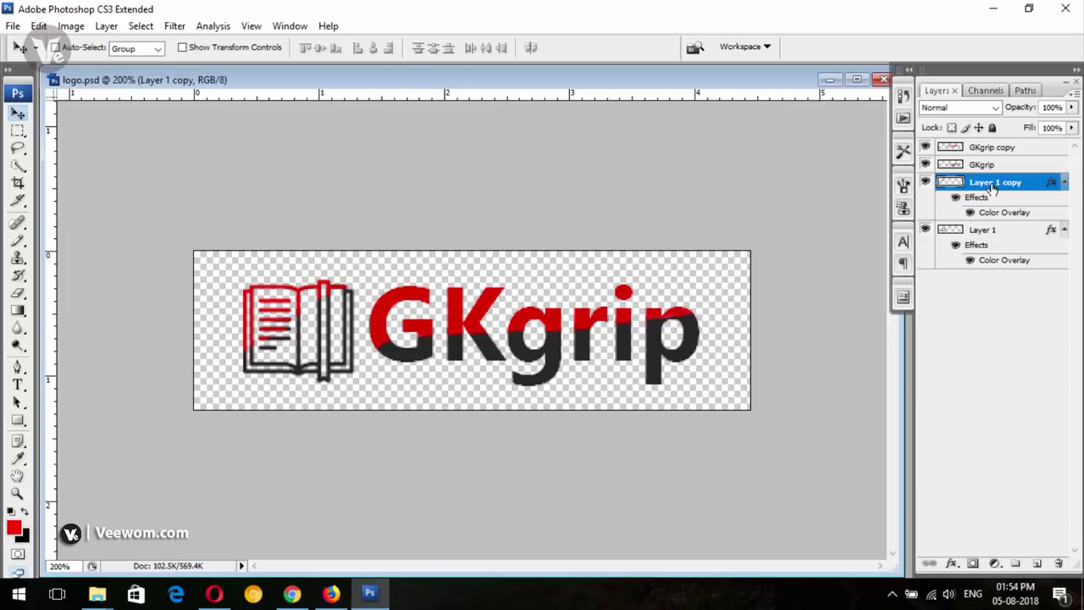
{"action": "double_click", "coordinate": [995, 183]}
{"action": "type", "text": "red"}
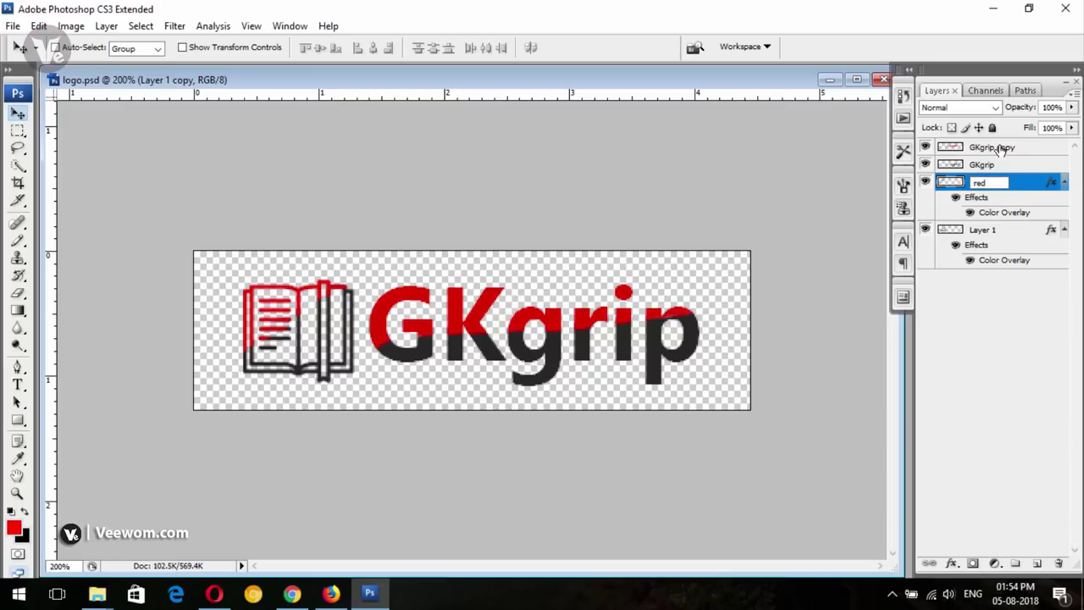
{"action": "left_click", "coordinate": [1000, 149]}
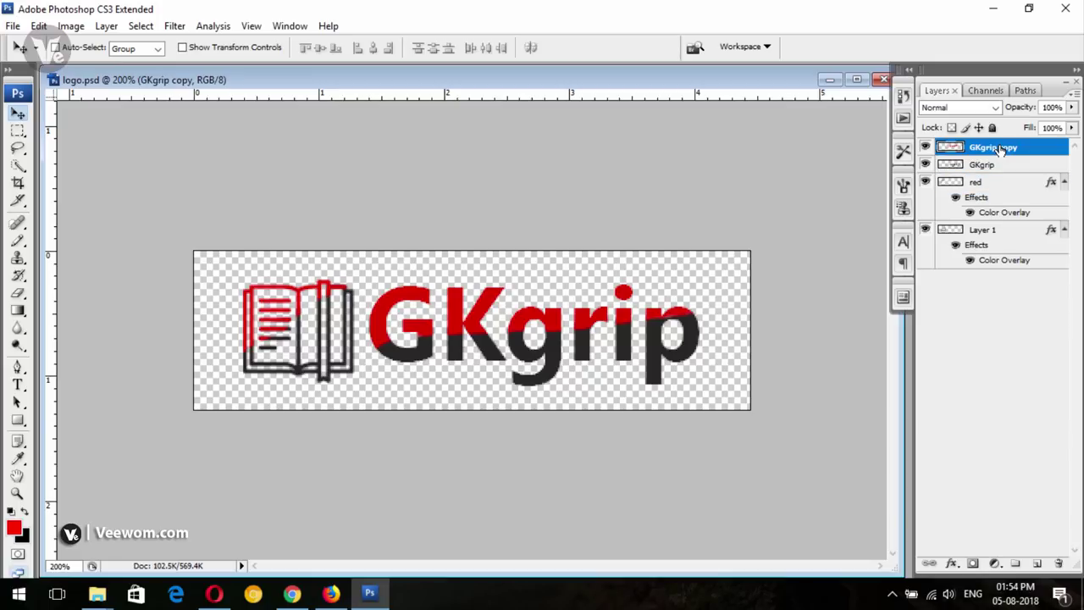
{"action": "double_click", "coordinate": [1001, 148]}
{"action": "type", "text": "red"}
{"action": "left_click", "coordinate": [995, 340]}
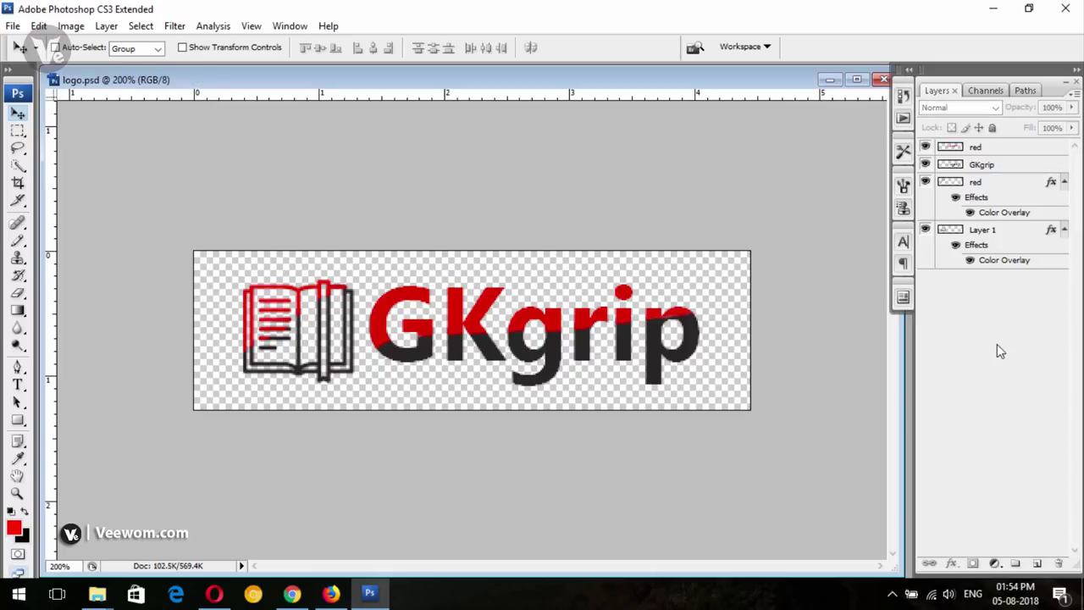
Merge the two red layers into a single red layer
{"action": "left_click", "coordinate": [992, 165]}
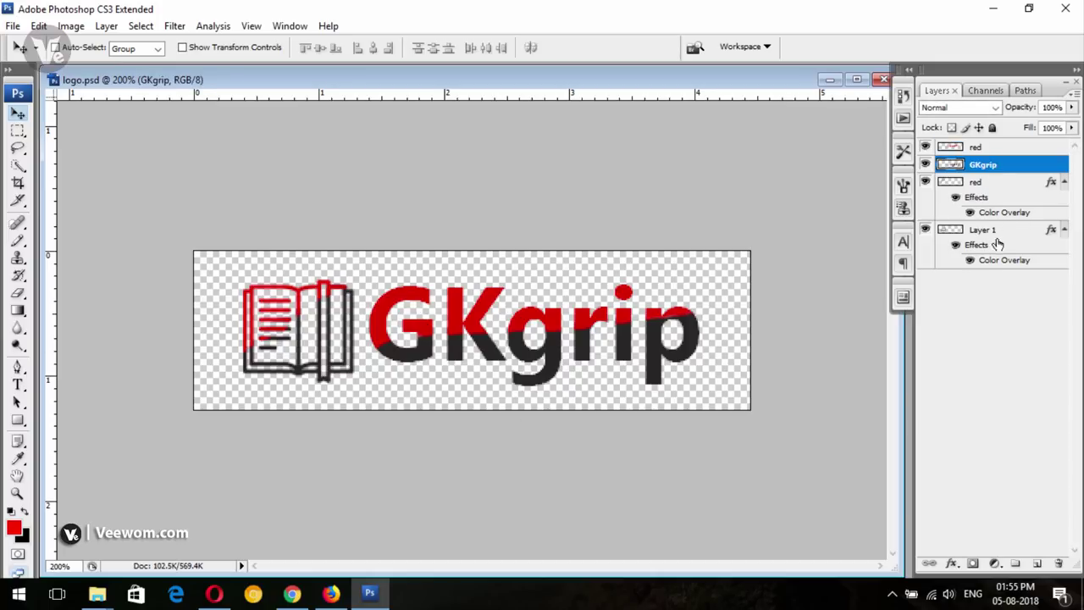
{"action": "left_click", "coordinate": [993, 150]}
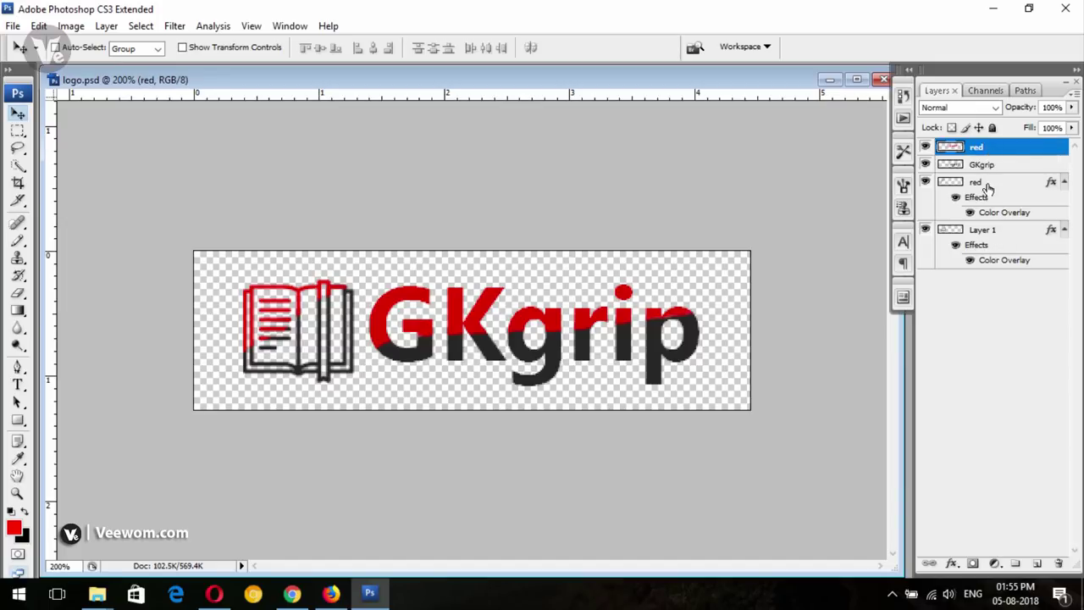
{"action": "left_click", "coordinate": [987, 184], "text": "ctrl"}
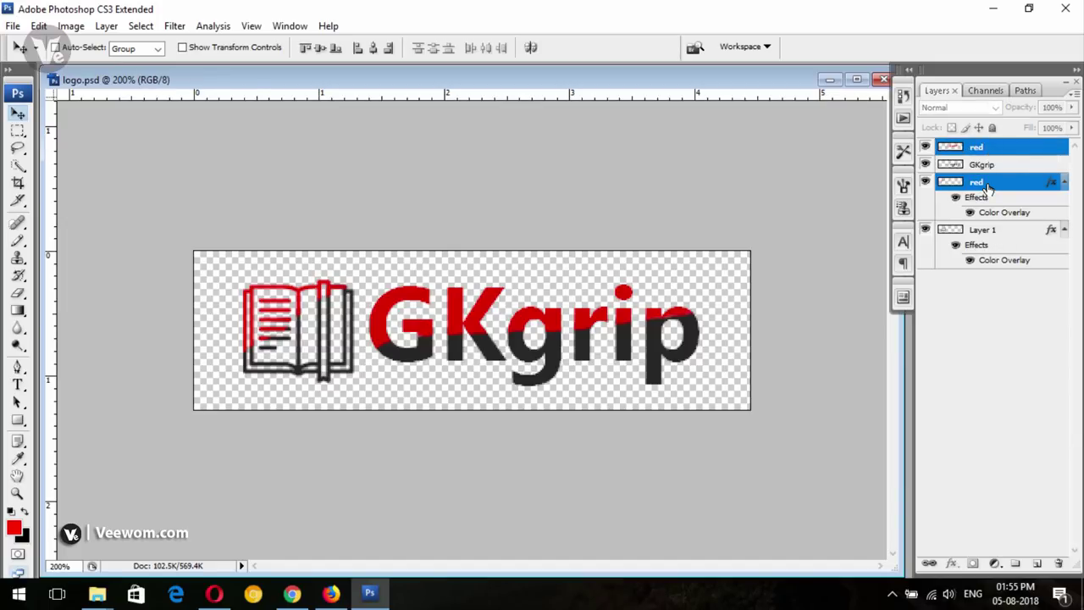
{"action": "right_click", "coordinate": [987, 187]}
{"action": "left_click", "coordinate": [960, 501]}
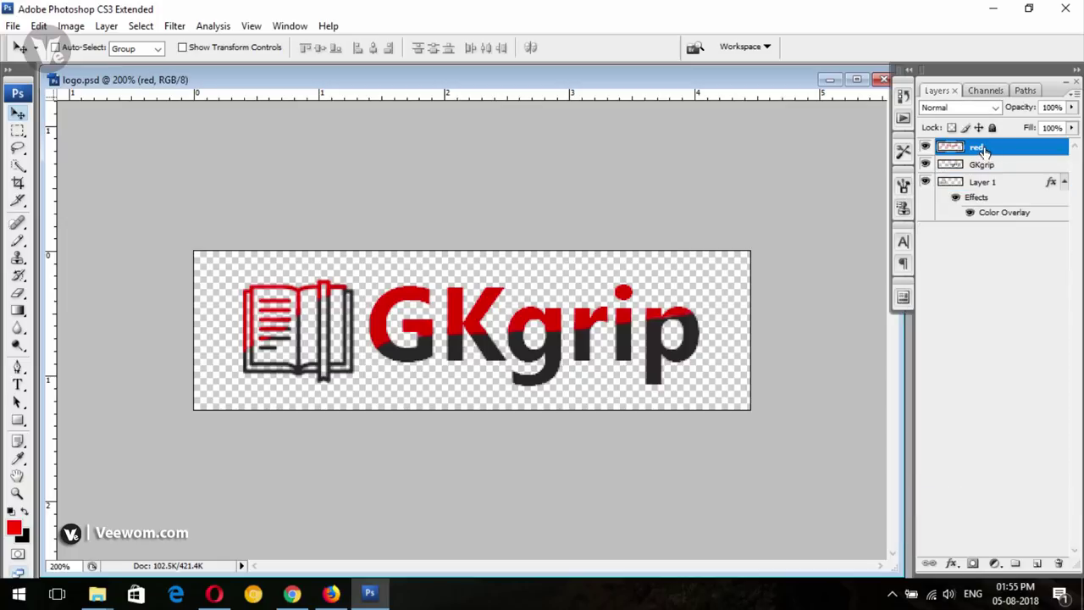
Merge the GKgrip and Layer 1 layers into one GKgrip layer
{"action": "left_click", "coordinate": [995, 168]}
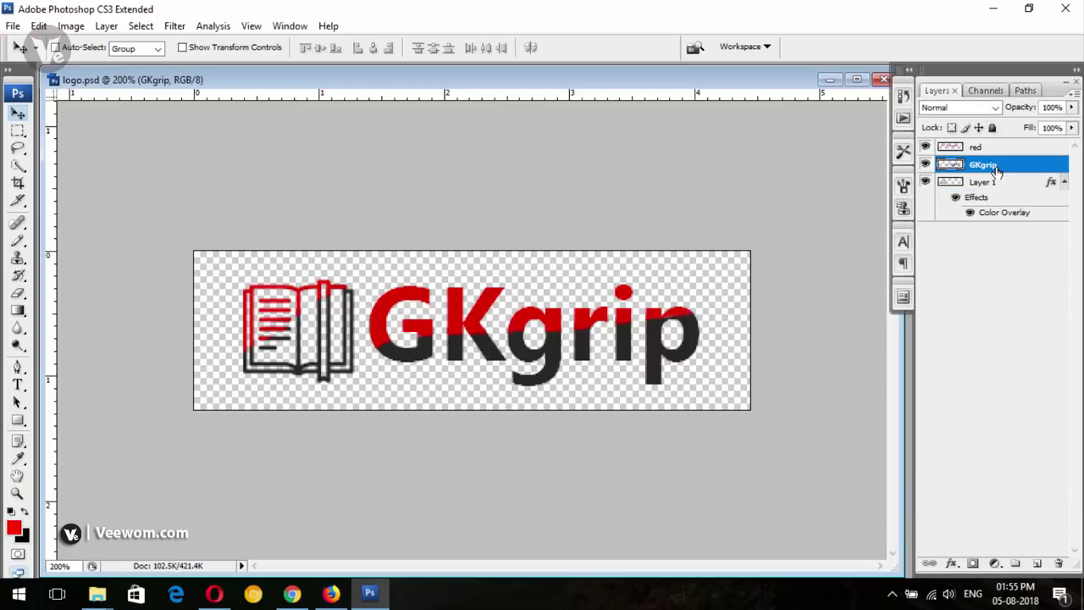
{"action": "left_click", "coordinate": [995, 183], "text": "shift"}
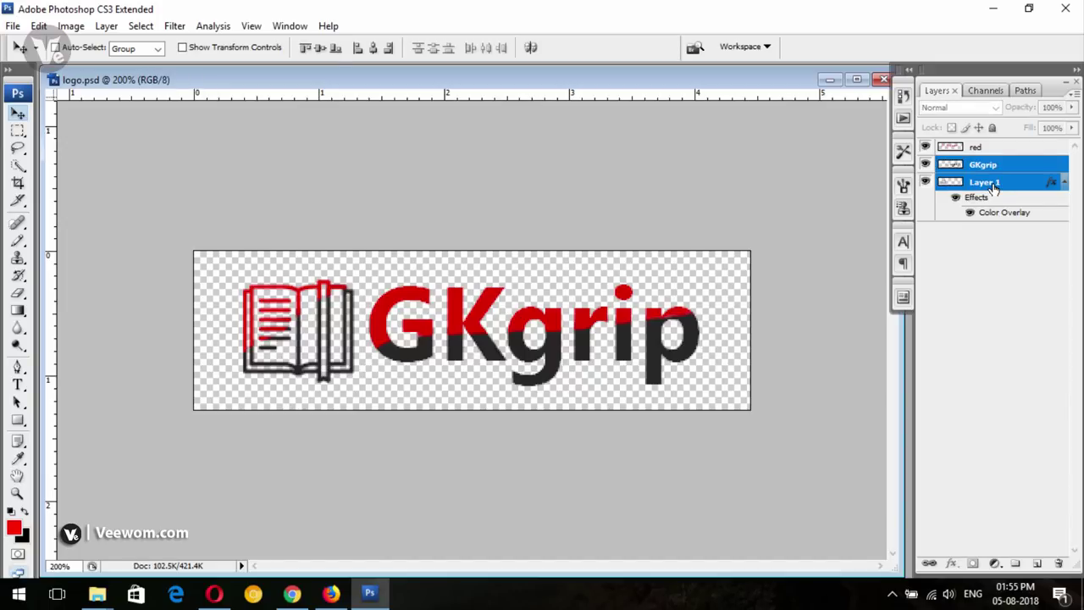
{"action": "right_click", "coordinate": [994, 185]}
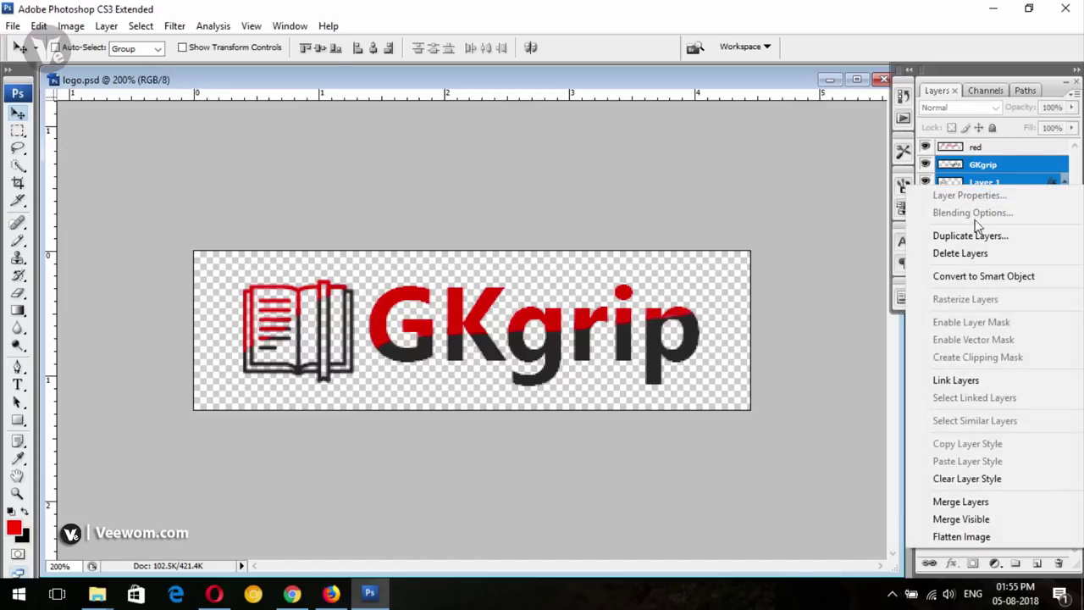
{"action": "left_click", "coordinate": [967, 503]}
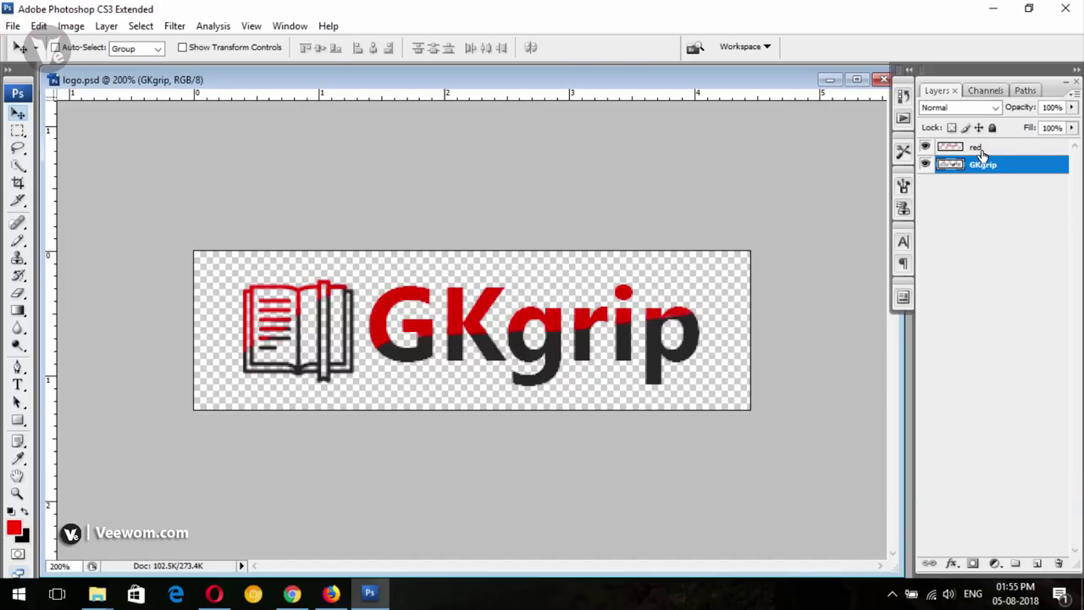
Select the red layer and bring up its layer options
{"action": "left_click", "coordinate": [981, 235]}
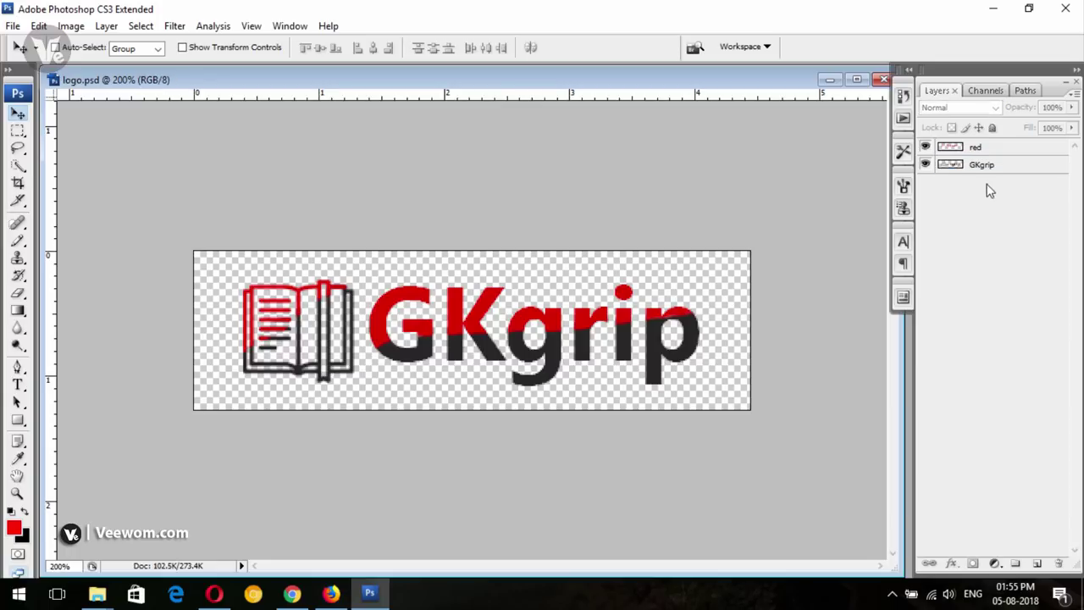
{"action": "left_click", "coordinate": [978, 149]}
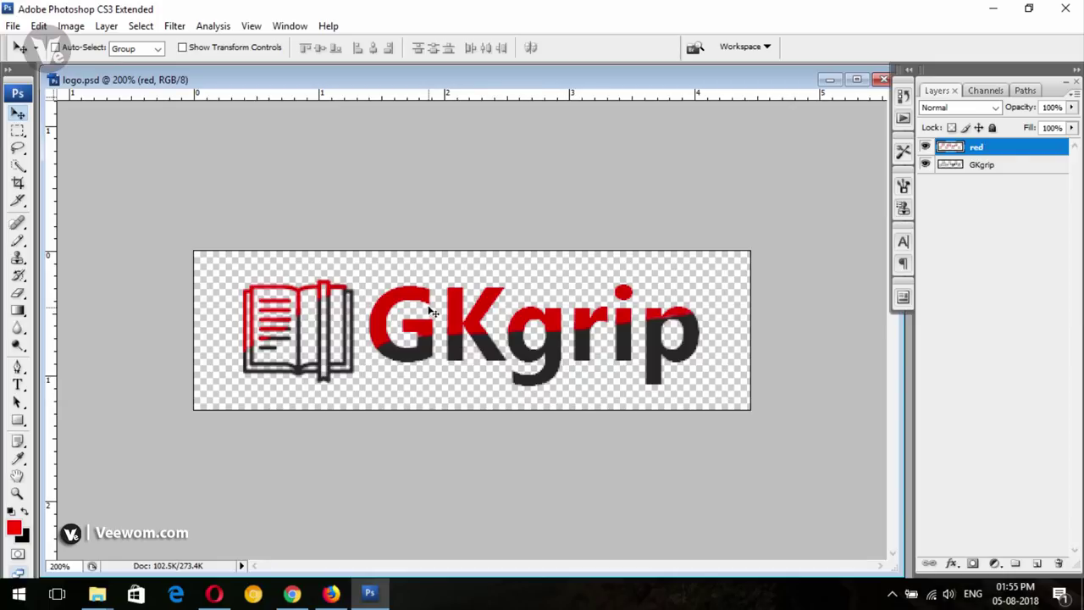
{"action": "right_click", "coordinate": [992, 153]}
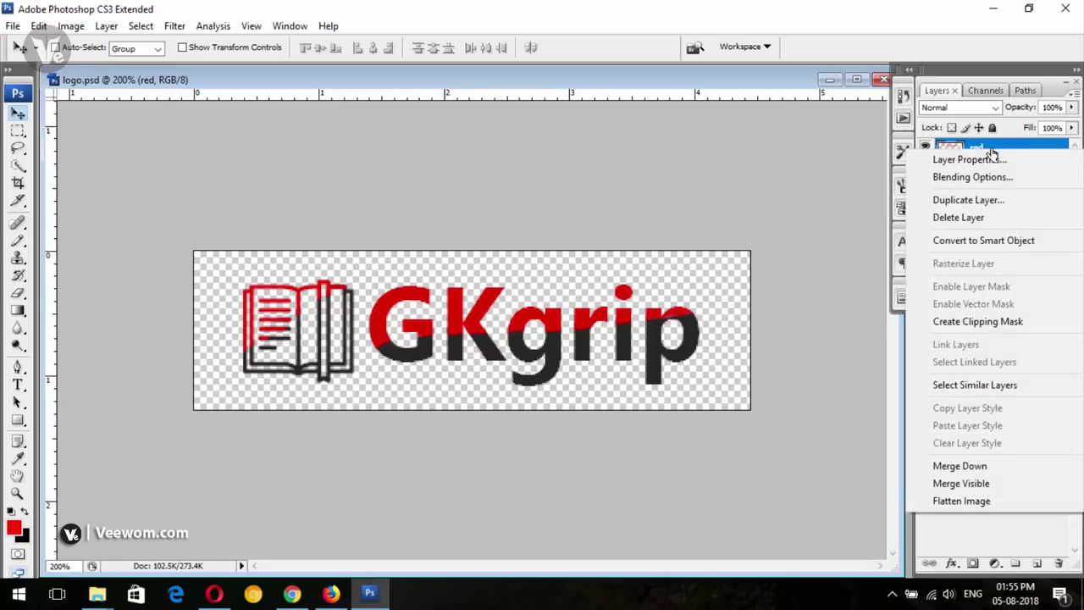
{"action": "left_click", "coordinate": [972, 176]}
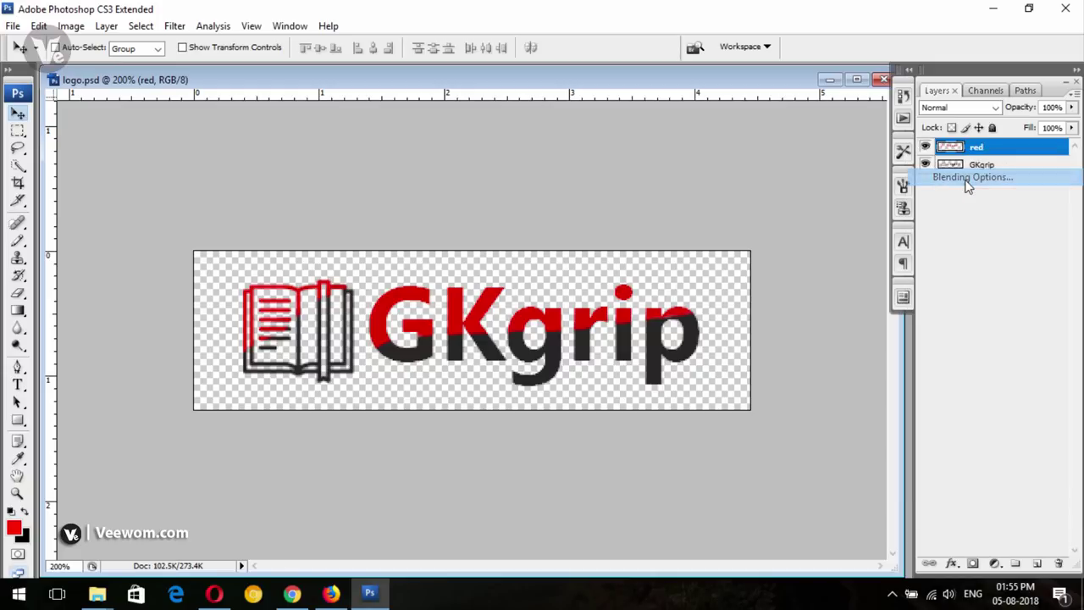
{"action": "left_click", "coordinate": [652, 430]}
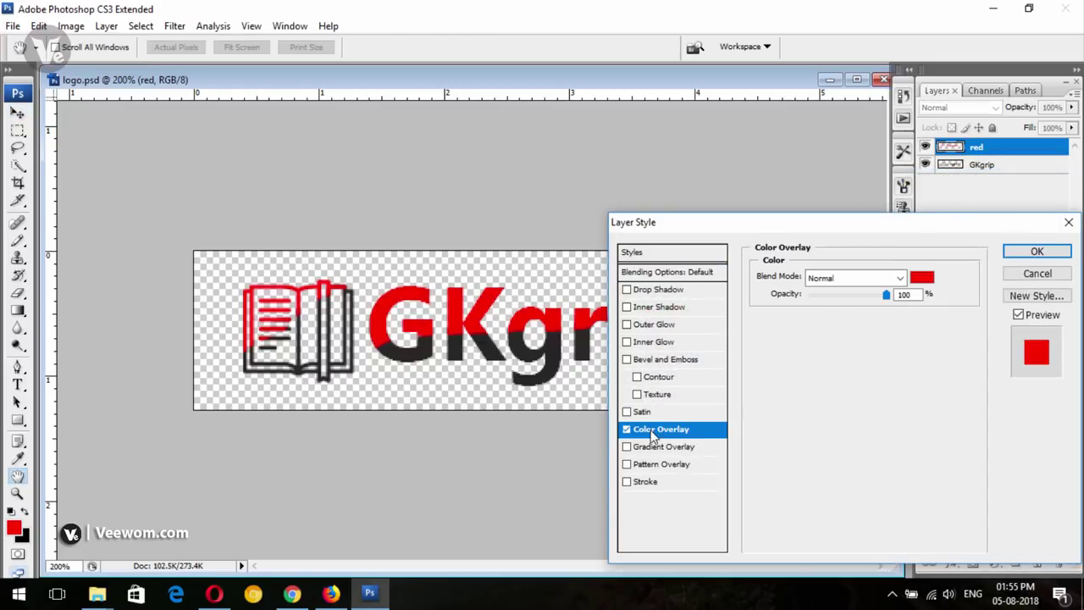
{"action": "left_click_drag", "start_coordinate": [896, 222], "coordinate": [867, 92]}
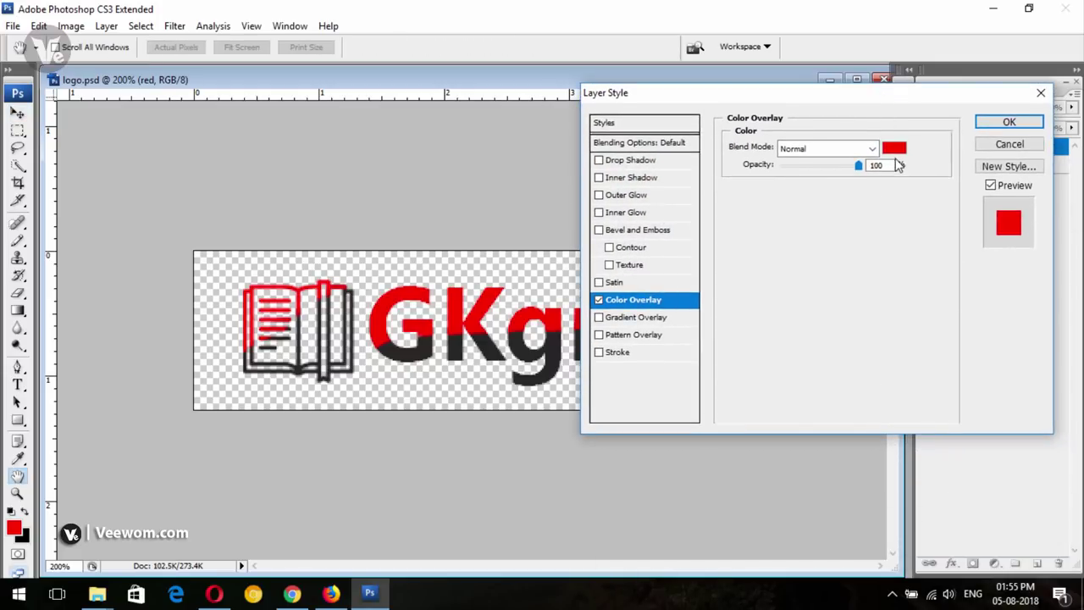
{"action": "left_click", "coordinate": [894, 147]}
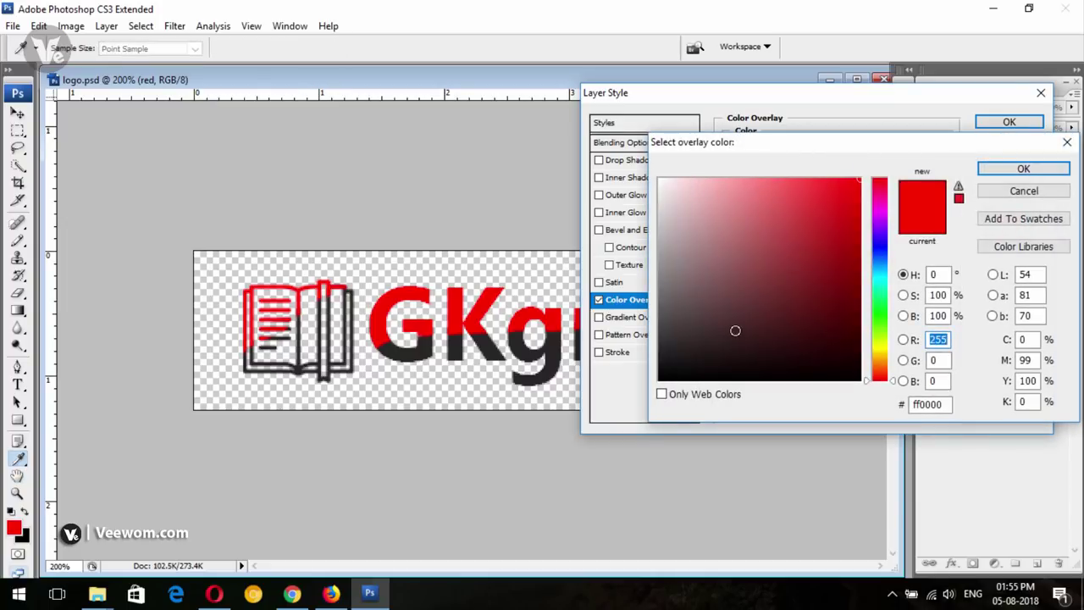
{"action": "left_click", "coordinate": [879, 348]}
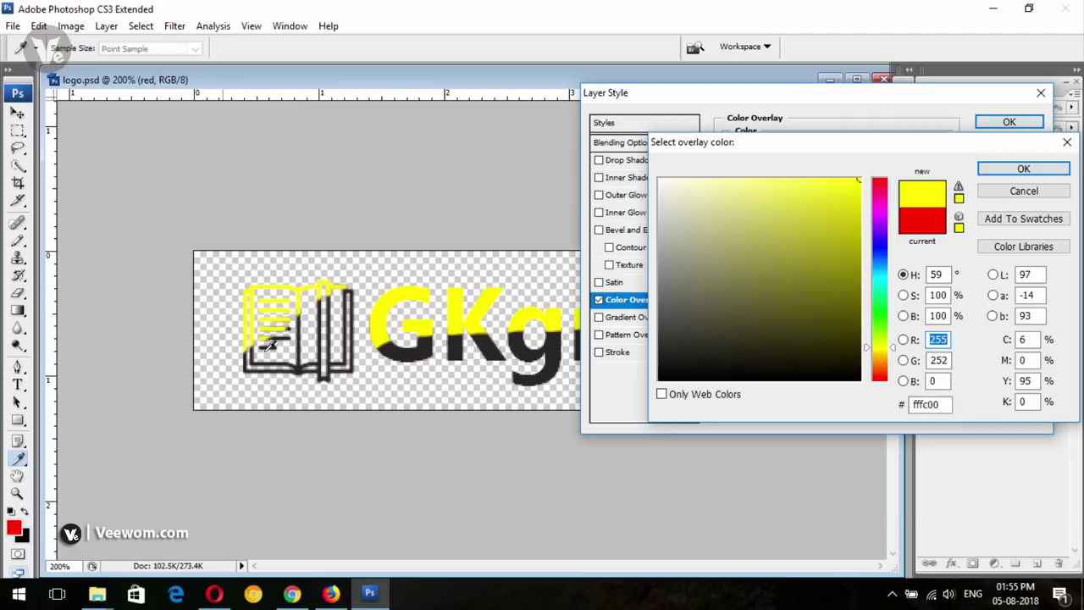
{"action": "left_click", "coordinate": [879, 277]}
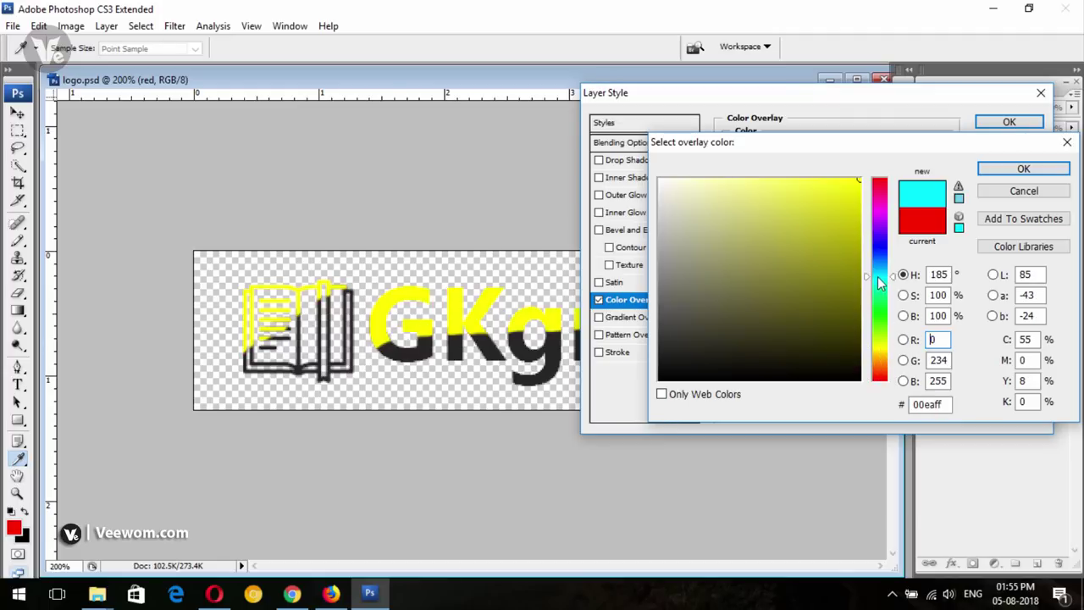
{"action": "left_click", "coordinate": [881, 206]}
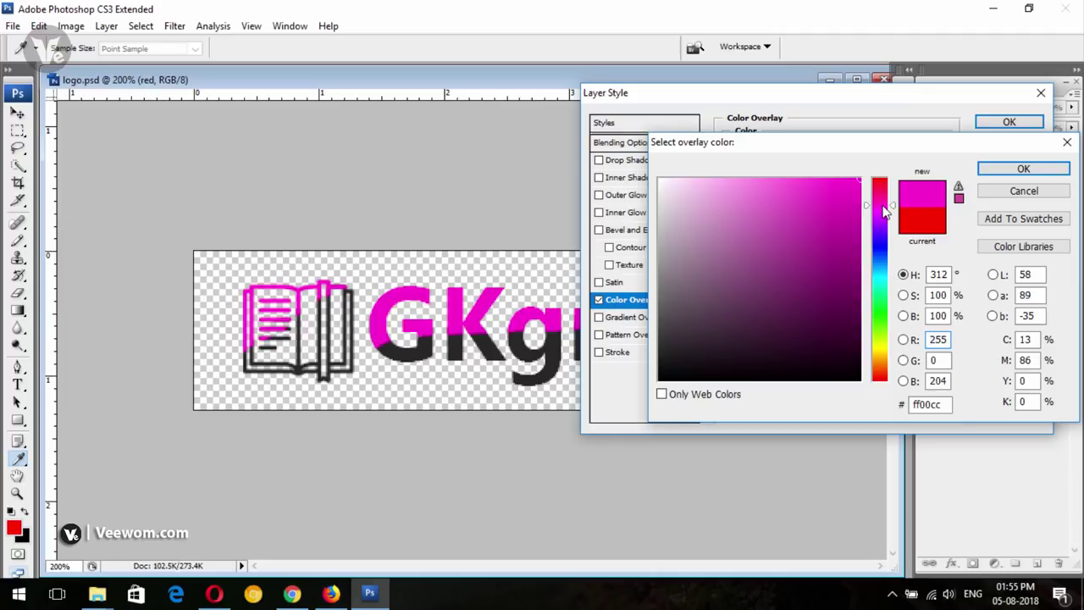
{"action": "left_click", "coordinate": [881, 179]}
{"action": "left_click", "coordinate": [668, 348]}
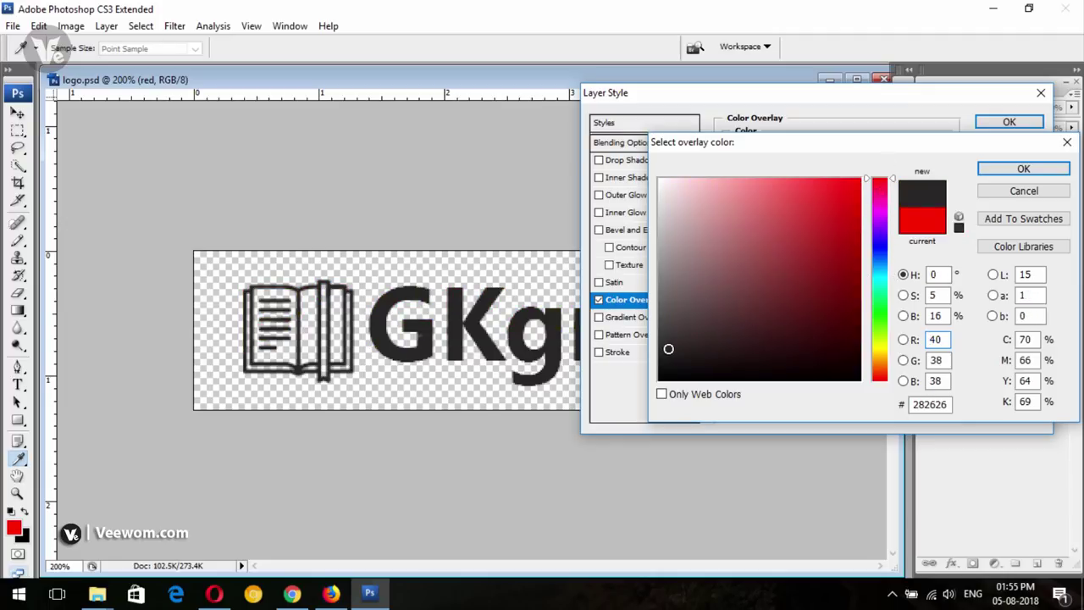
{"action": "left_click", "coordinate": [883, 314]}
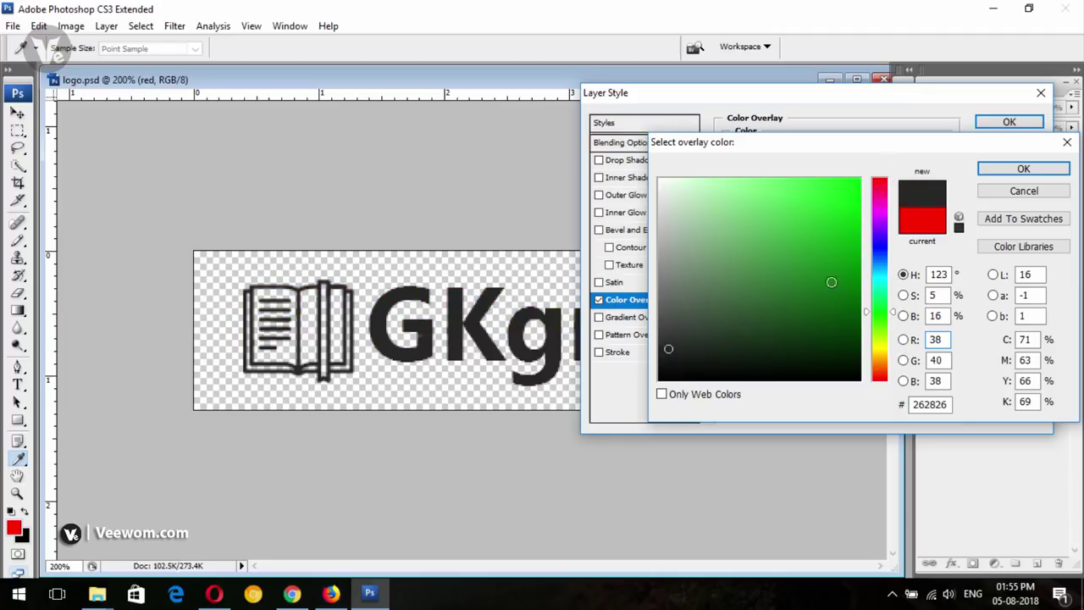
{"action": "left_click", "coordinate": [838, 261]}
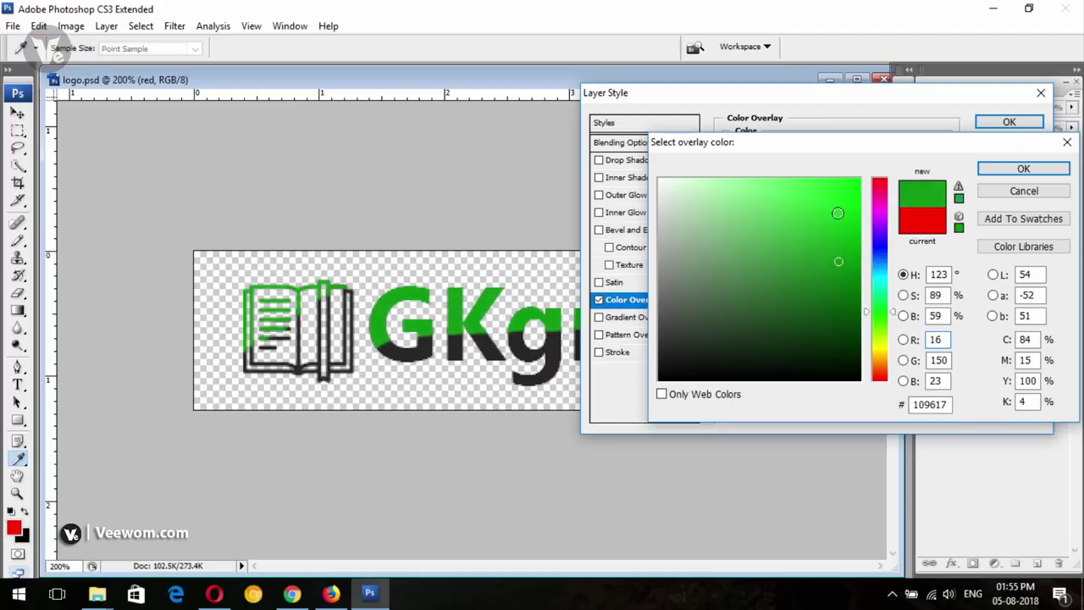
{"action": "left_click_drag", "start_coordinate": [837, 213], "coordinate": [856, 178]}
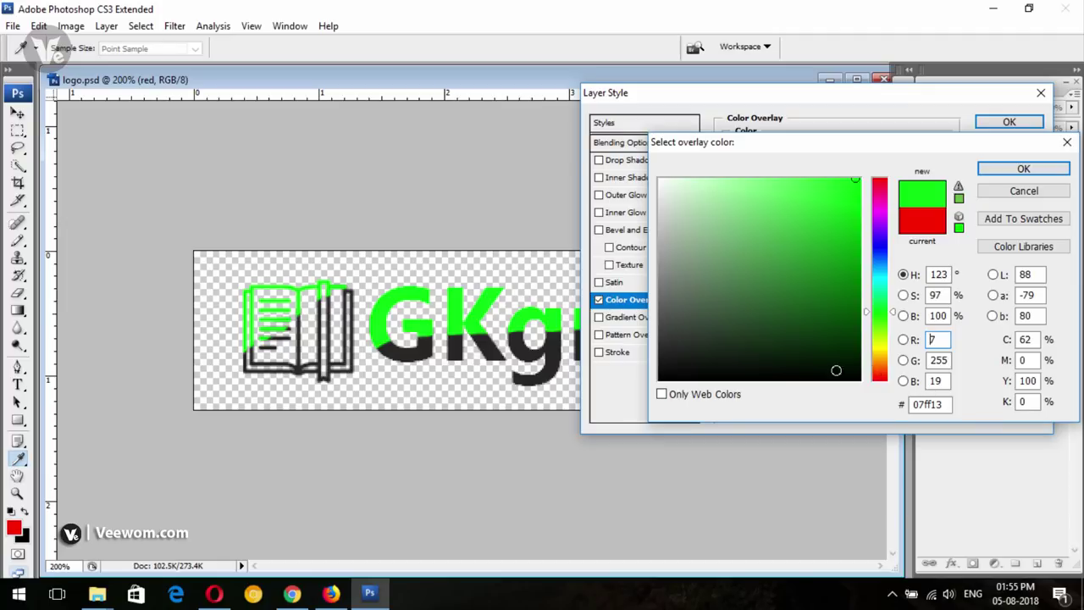
{"action": "left_click", "coordinate": [1022, 190]}
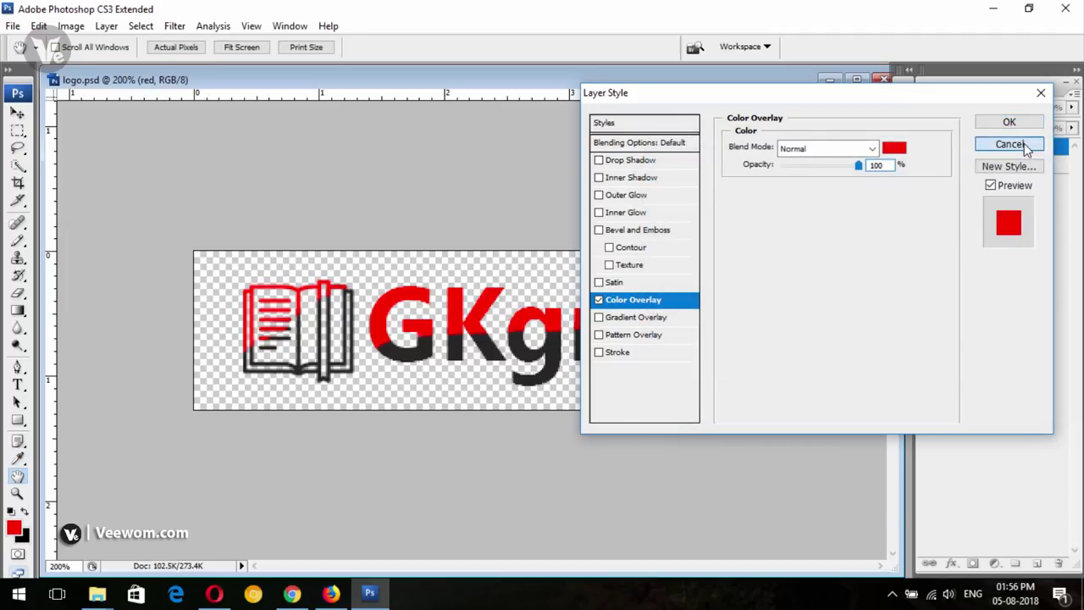
{"action": "left_click", "coordinate": [1009, 144]}
View the GK Grip site's header in Firefox, then return to the logo document
{"action": "left_click", "coordinate": [330, 593]}
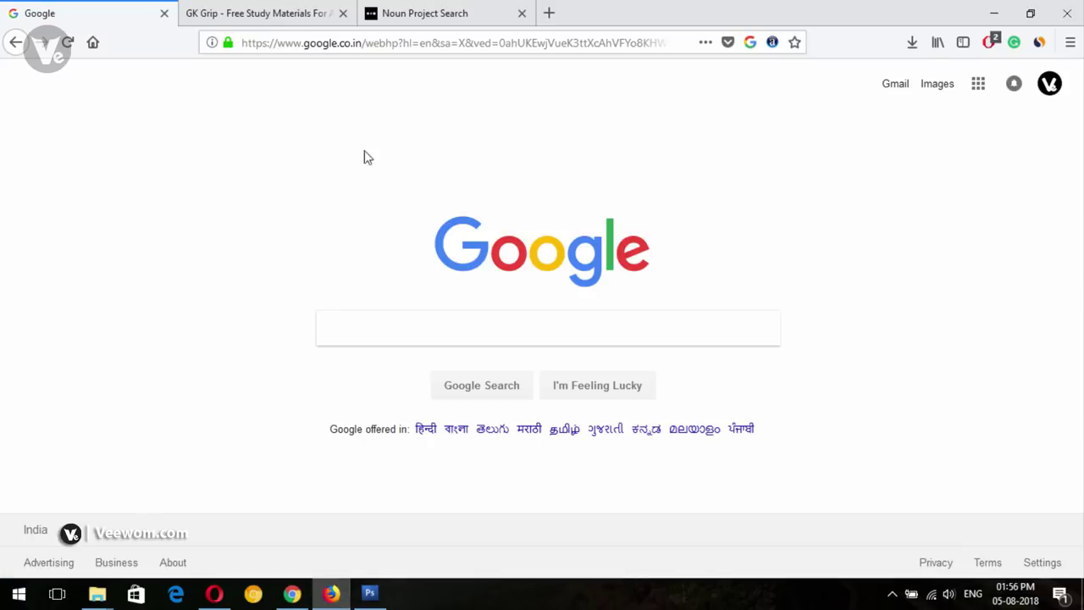
{"action": "left_click", "coordinate": [248, 7]}
{"action": "scroll", "coordinate": [274, 294], "scroll_direction": "up", "scroll_amount": 3}
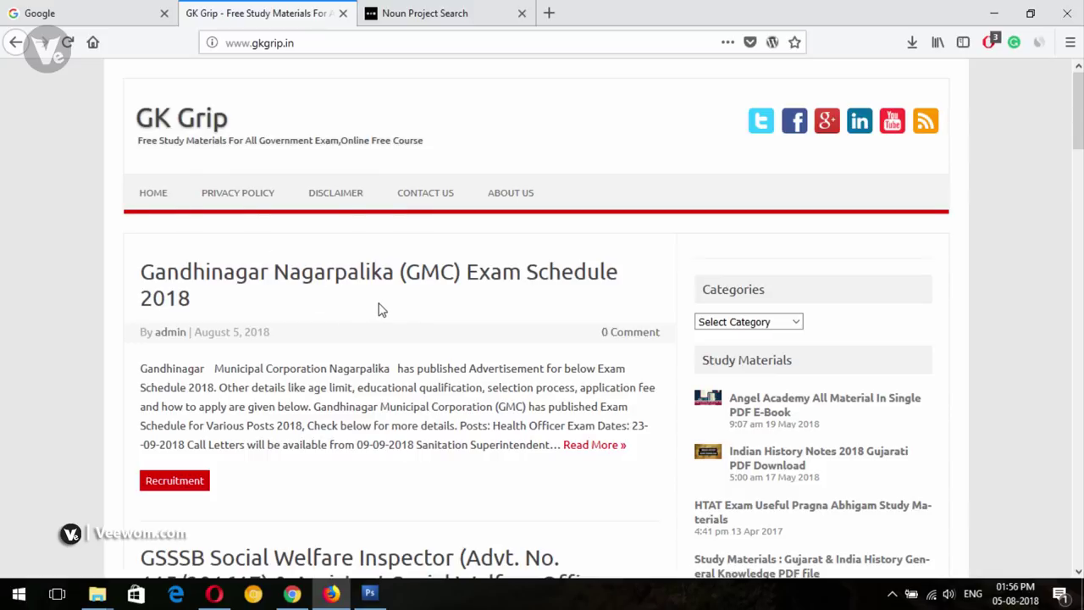
{"action": "left_click", "coordinate": [369, 592]}
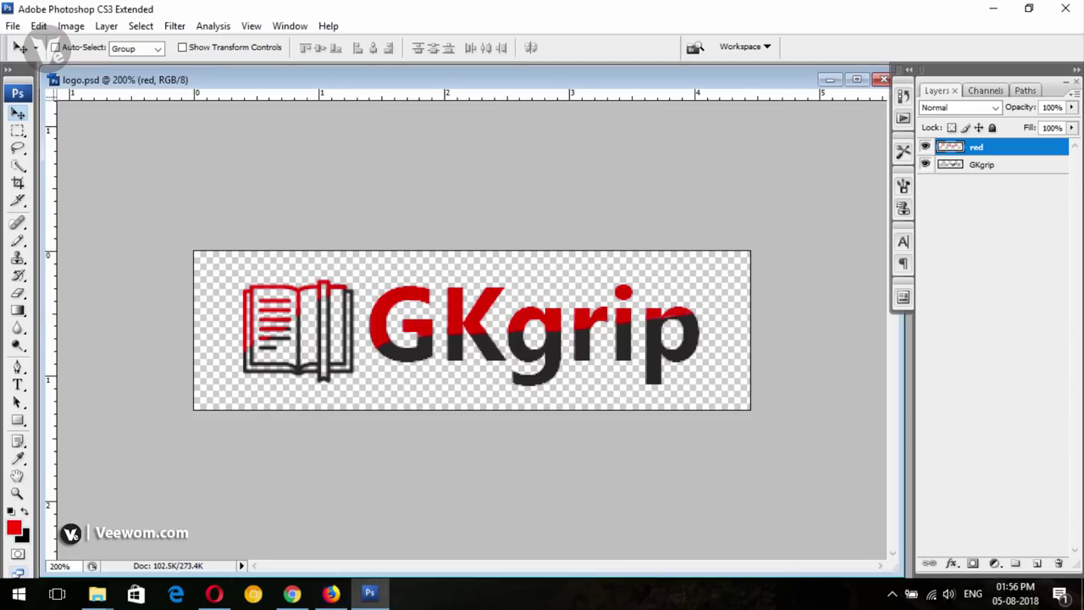
Give the red layer an orange #ff8400 Color Overlay through Blending Options
{"action": "right_click", "coordinate": [979, 150]}
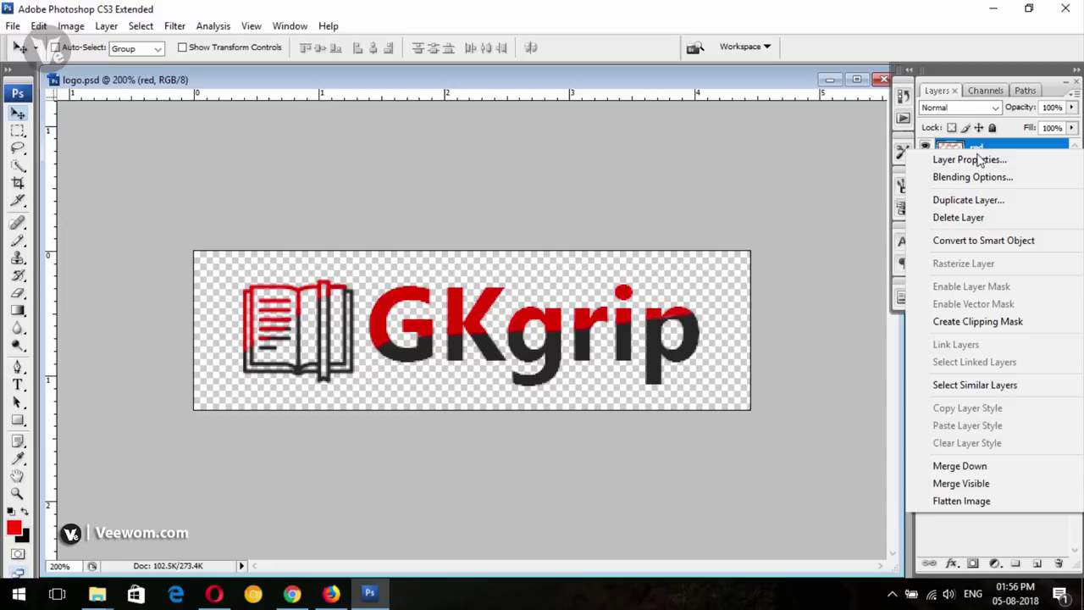
{"action": "left_click", "coordinate": [966, 177]}
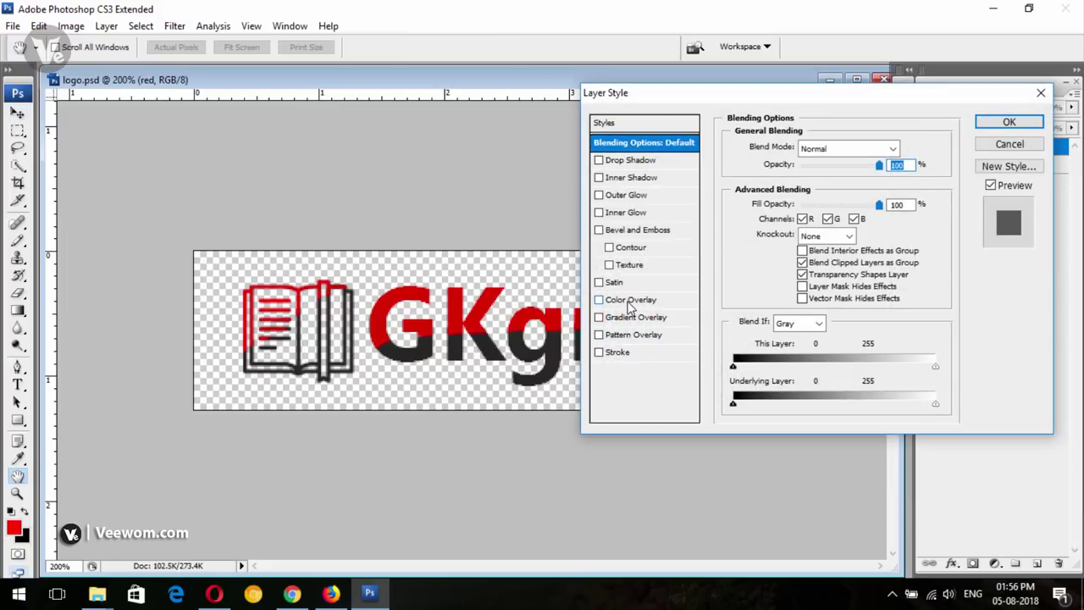
{"action": "left_click", "coordinate": [629, 301]}
{"action": "left_click", "coordinate": [885, 150]}
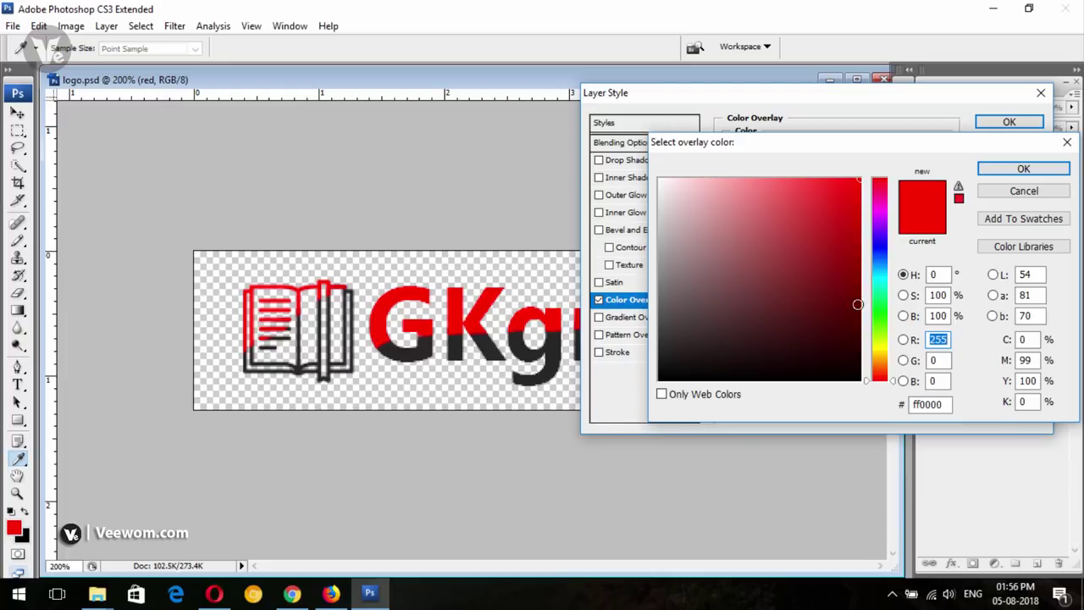
{"action": "mouse_move", "coordinate": [883, 254]}
{"action": "left_mouse_down"}
{"action": "mouse_move", "coordinate": [851, 187]}
{"action": "mouse_move", "coordinate": [860, 191]}
{"action": "mouse_move", "coordinate": [857, 250]}
{"action": "mouse_move", "coordinate": [881, 229]}
{"action": "mouse_move", "coordinate": [878, 370]}
{"action": "mouse_move", "coordinate": [881, 363]}
{"action": "left_mouse_up"}
{"action": "left_click", "coordinate": [880, 339]}
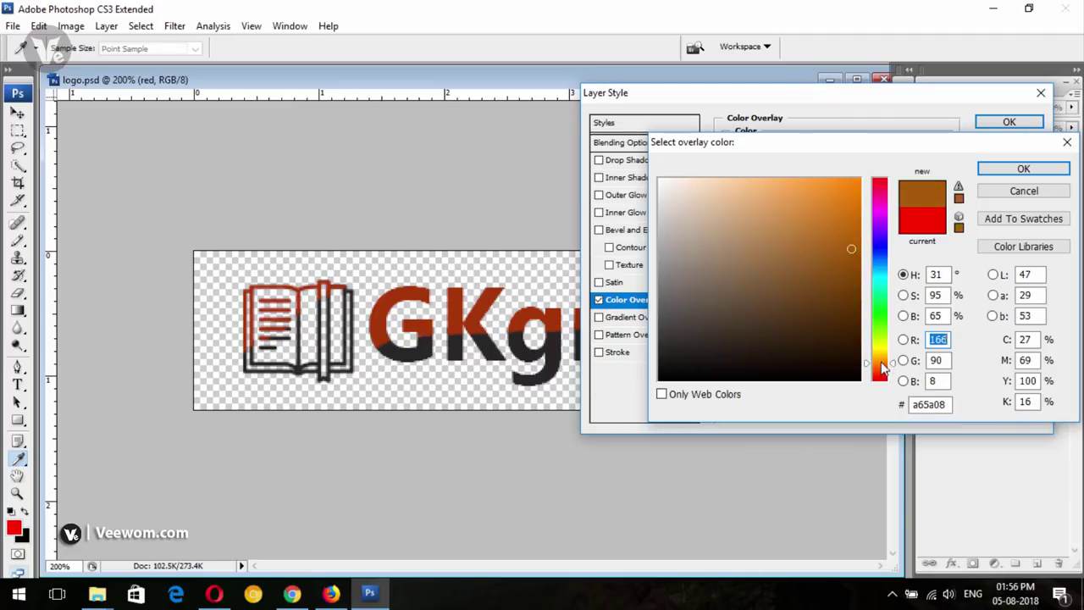
{"action": "left_click", "coordinate": [860, 192]}
{"action": "left_click_drag", "start_coordinate": [878, 202], "coordinate": [889, 157]}
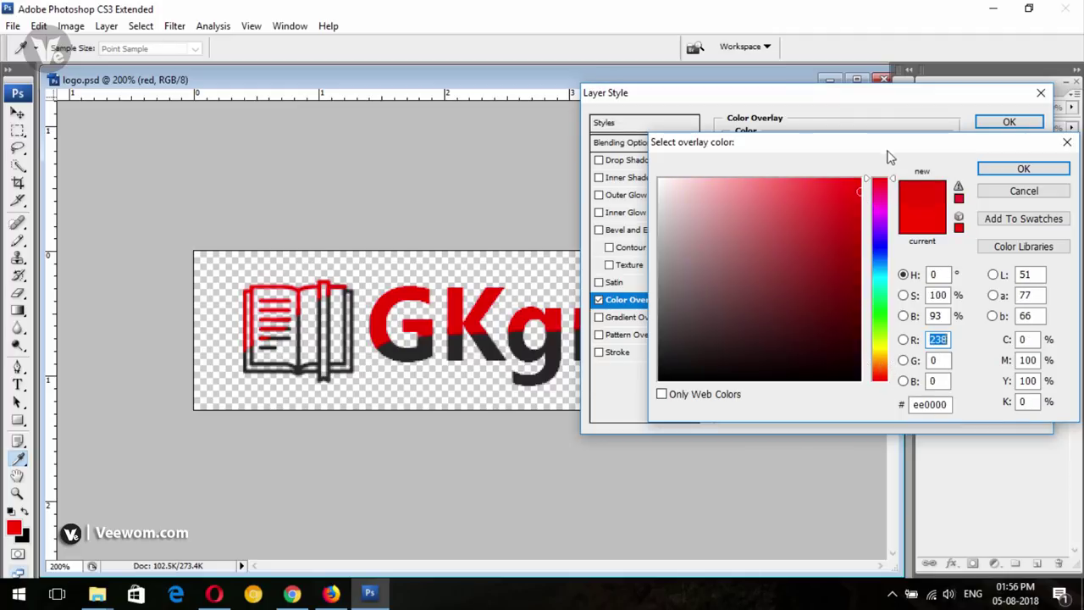
{"action": "left_click_drag", "start_coordinate": [888, 367], "coordinate": [888, 369]}
{"action": "left_click", "coordinate": [858, 181]}
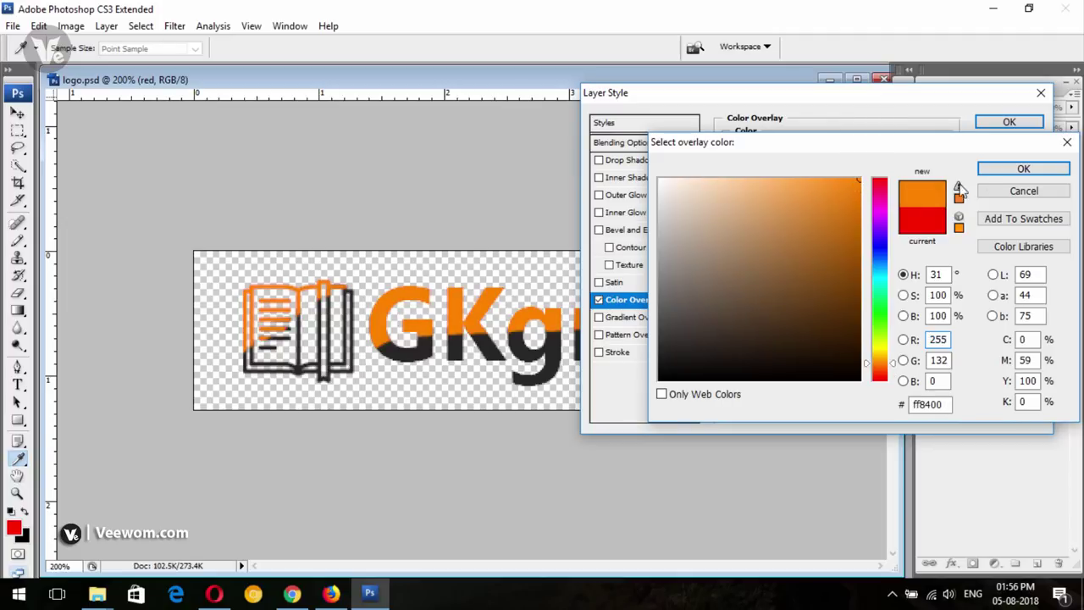
{"action": "left_click", "coordinate": [1023, 169]}
{"action": "left_click", "coordinate": [1009, 122]}
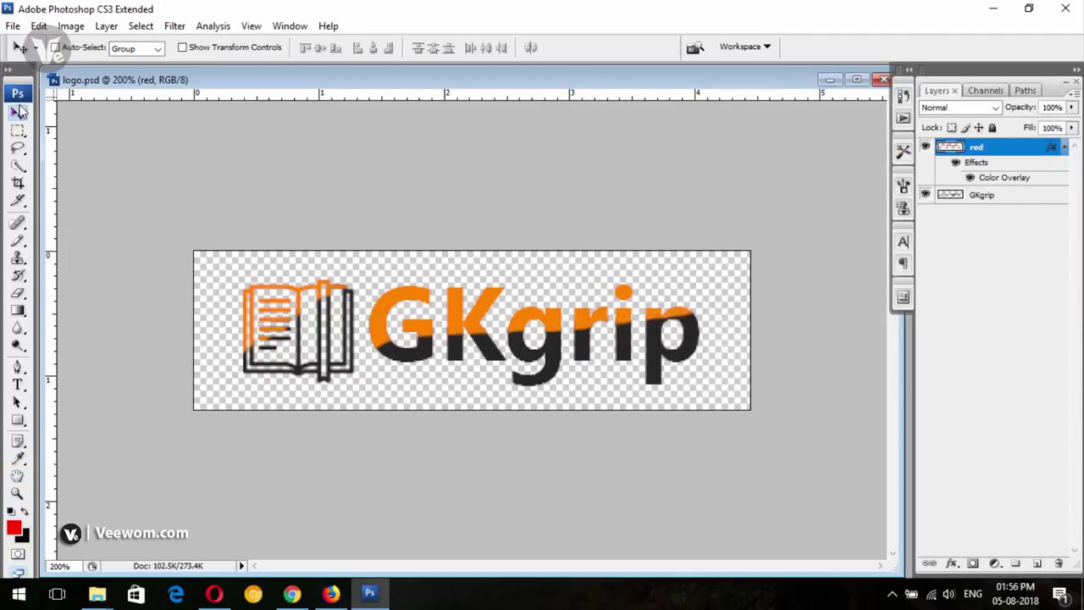
Save logo.psd with the orange overlay
{"action": "left_click", "coordinate": [13, 25]}
{"action": "left_click", "coordinate": [34, 208]}
{"action": "left_click", "coordinate": [13, 25]}
Save a PNG copy of the orange logo named logo1 on the Desktop
{"action": "left_click", "coordinate": [68, 226]}
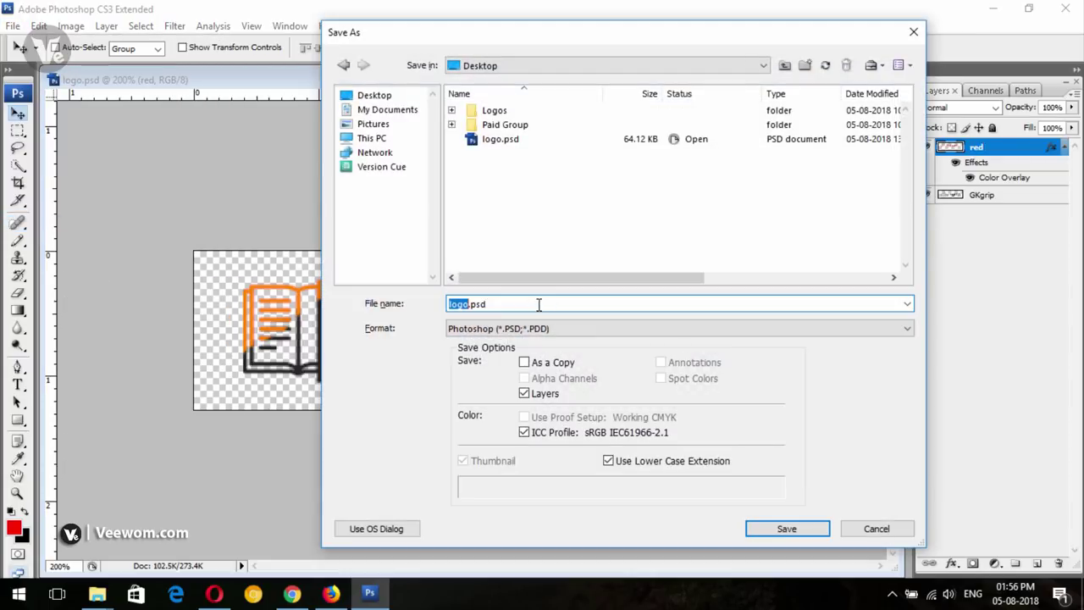
{"action": "left_click", "coordinate": [509, 330]}
{"action": "scroll", "coordinate": [508, 394], "scroll_direction": "down", "scroll_amount": 3}
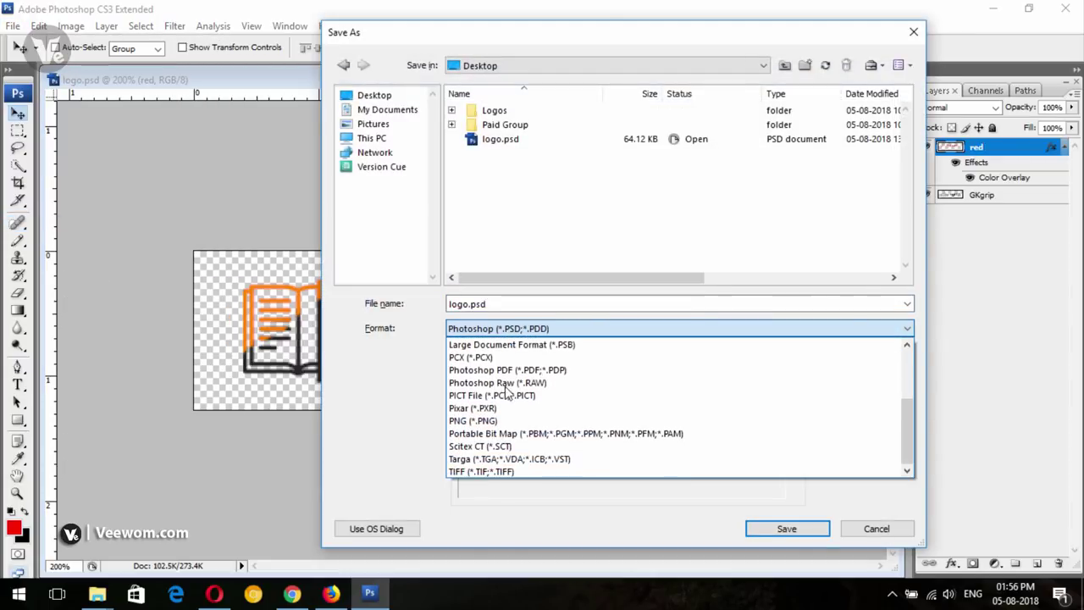
{"action": "left_click", "coordinate": [472, 420]}
{"action": "left_click", "coordinate": [547, 305]}
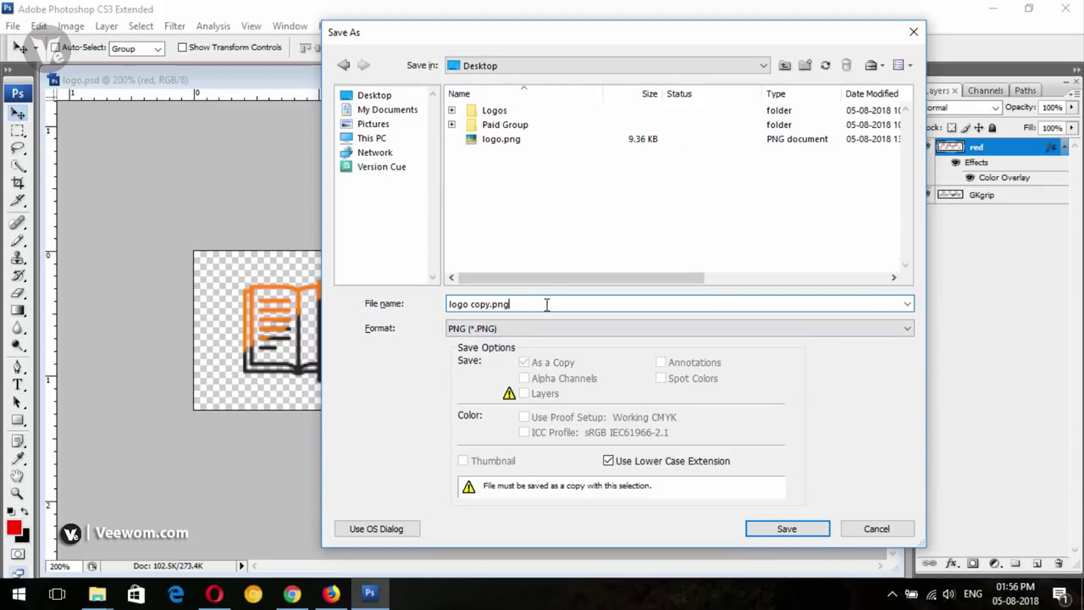
{"action": "left_click_drag", "start_coordinate": [491, 305], "coordinate": [4, 267]}
{"action": "key", "text": "BackSpace"}
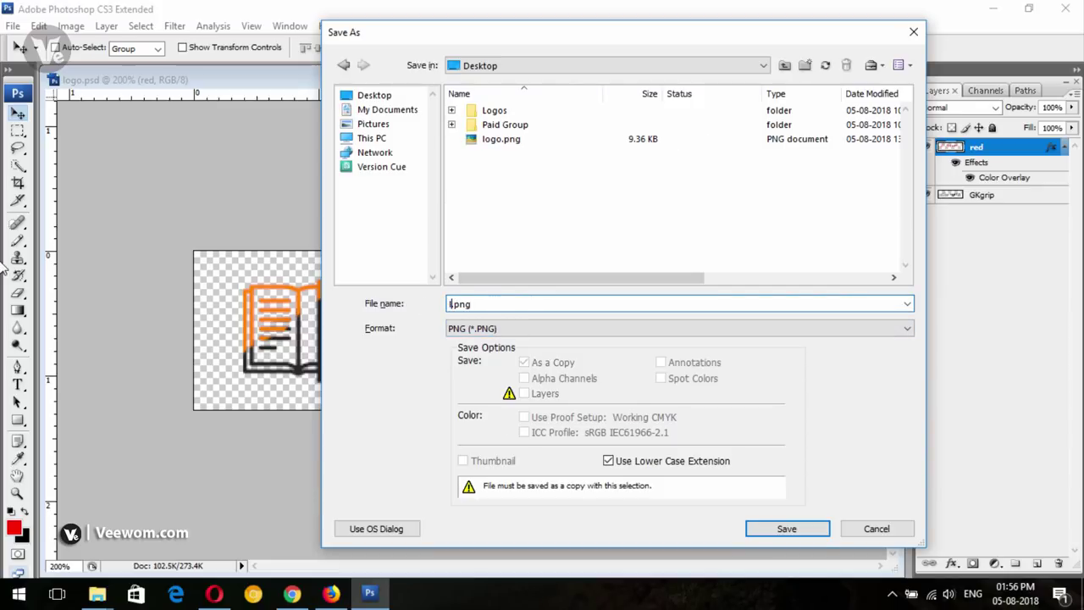
{"action": "type", "text": "logo1"}
{"action": "key", "text": "Delete"}
{"action": "key", "text": "Return"}
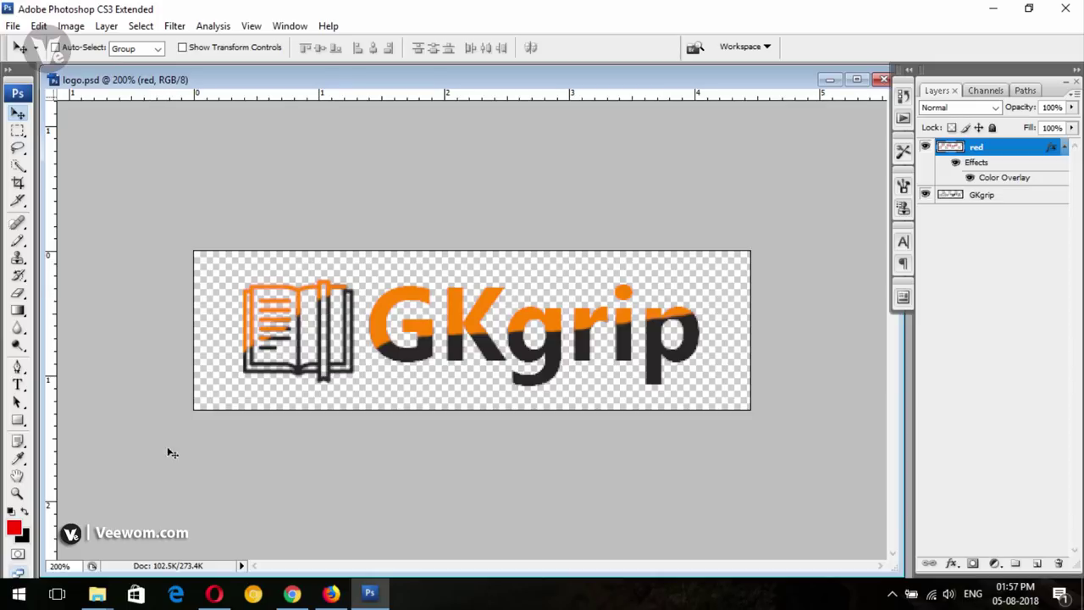
{"action": "left_click", "coordinate": [96, 593]}
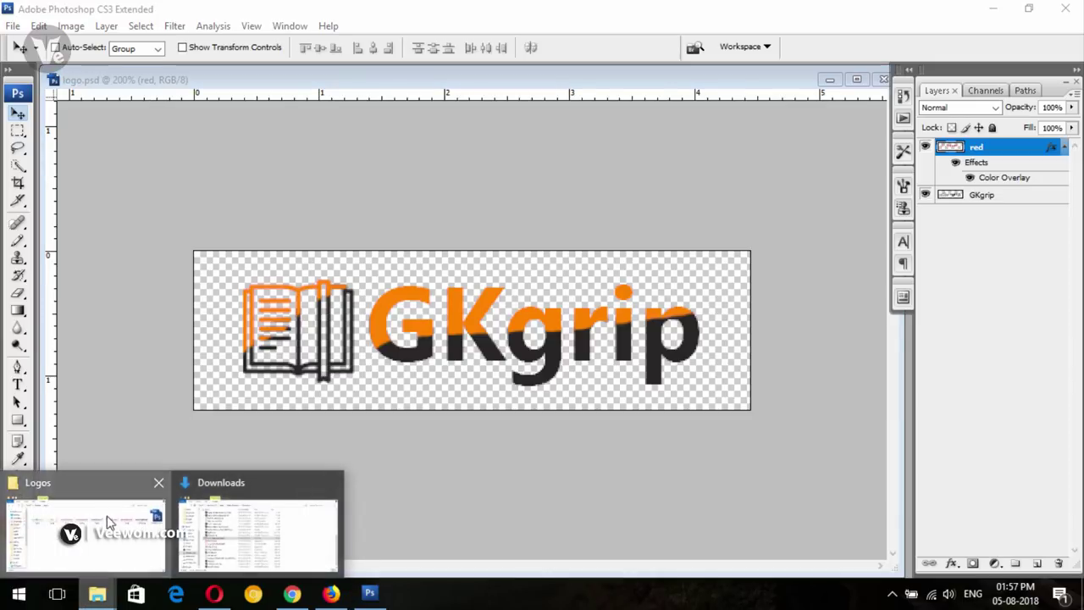
Preview logo.png from the Desktop in the image viewer, then close it
{"action": "left_click", "coordinate": [108, 523]}
{"action": "left_click", "coordinate": [78, 113]}
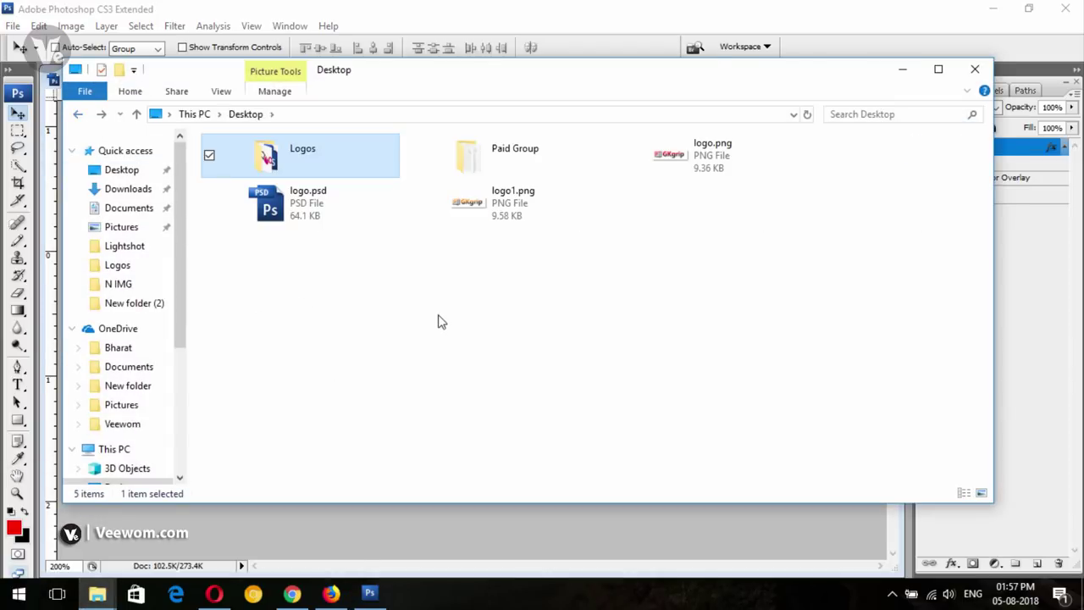
{"action": "left_click", "coordinate": [440, 319]}
{"action": "left_click", "coordinate": [726, 146]}
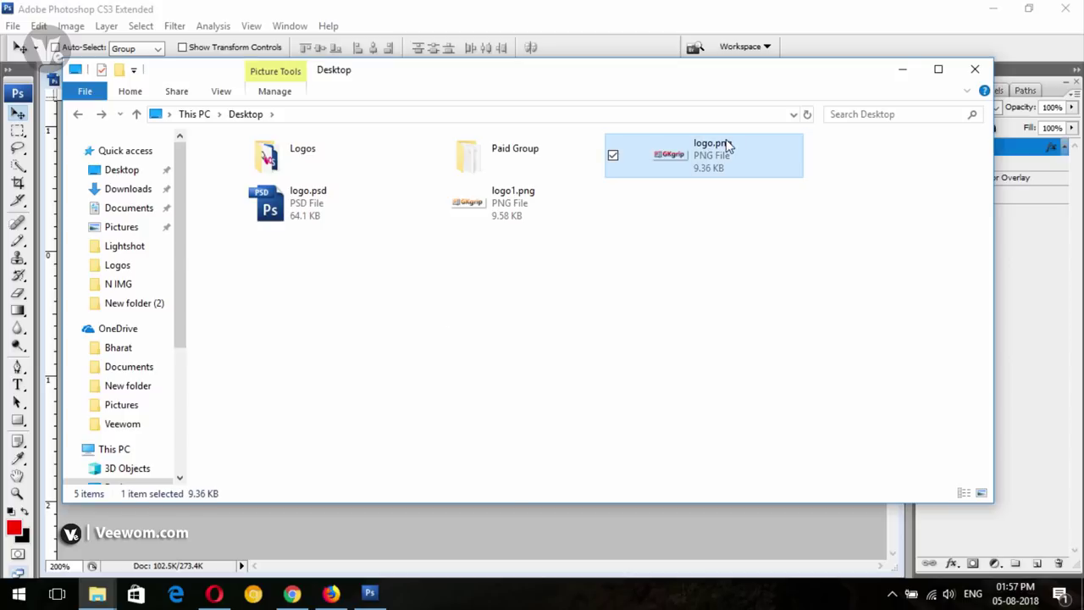
{"action": "double_click", "coordinate": [726, 145]}
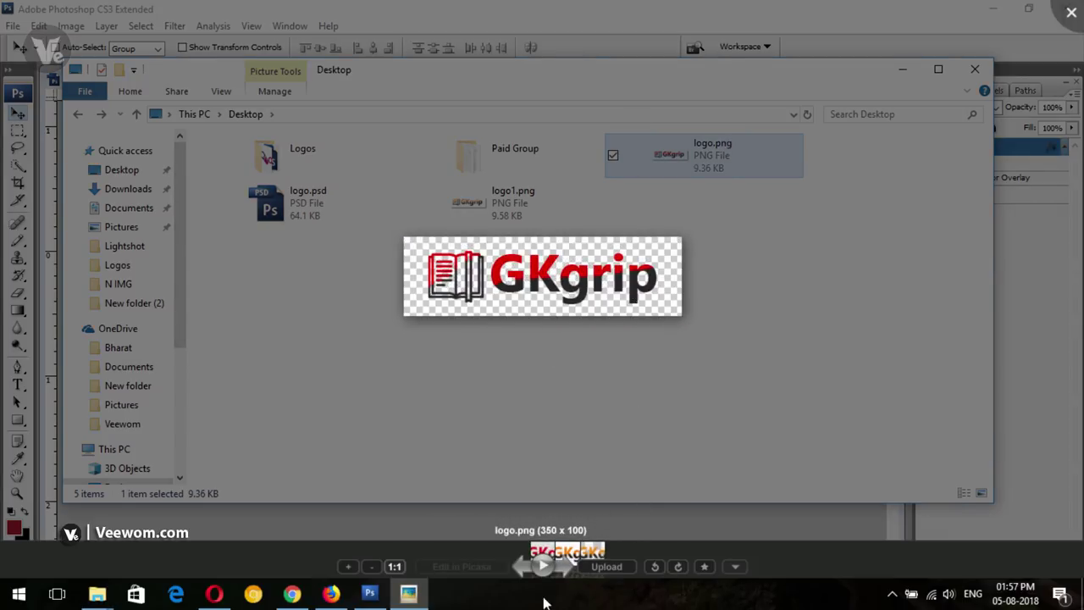
{"action": "left_click", "coordinate": [564, 566]}
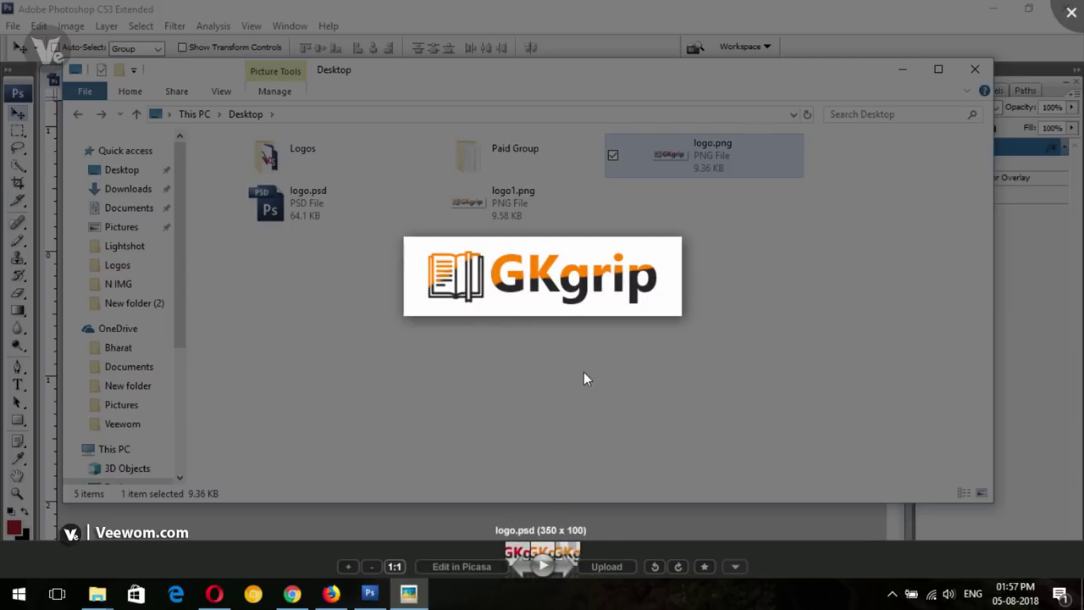
{"action": "left_click", "coordinate": [745, 274]}
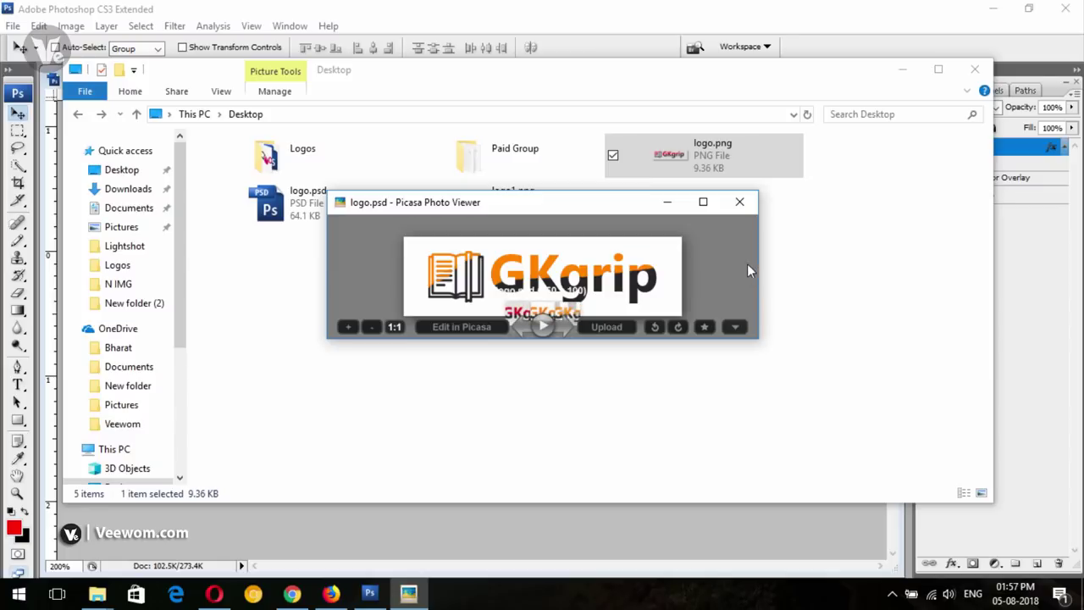
{"action": "left_click", "coordinate": [740, 200]}
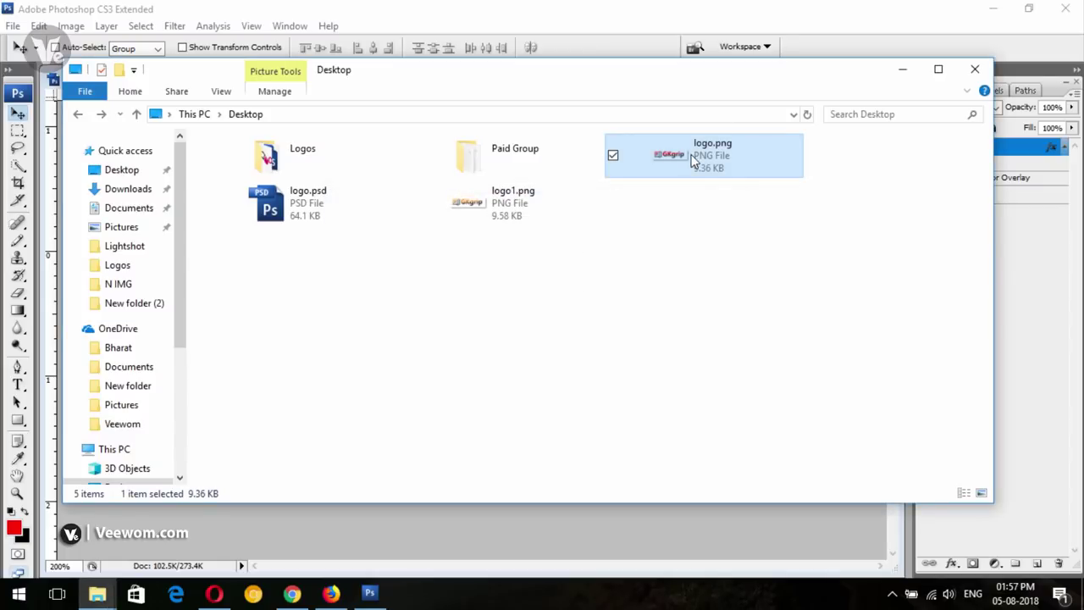
Preview logo1.png, close the viewer, and bring the logo document back
{"action": "double_click", "coordinate": [528, 199]}
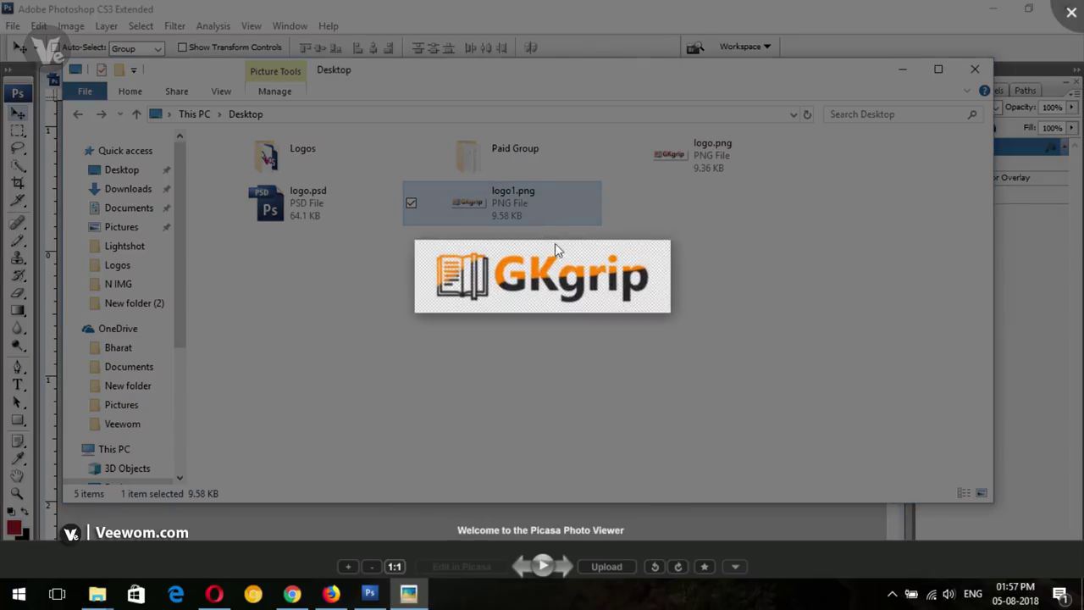
{"action": "left_click", "coordinate": [738, 273]}
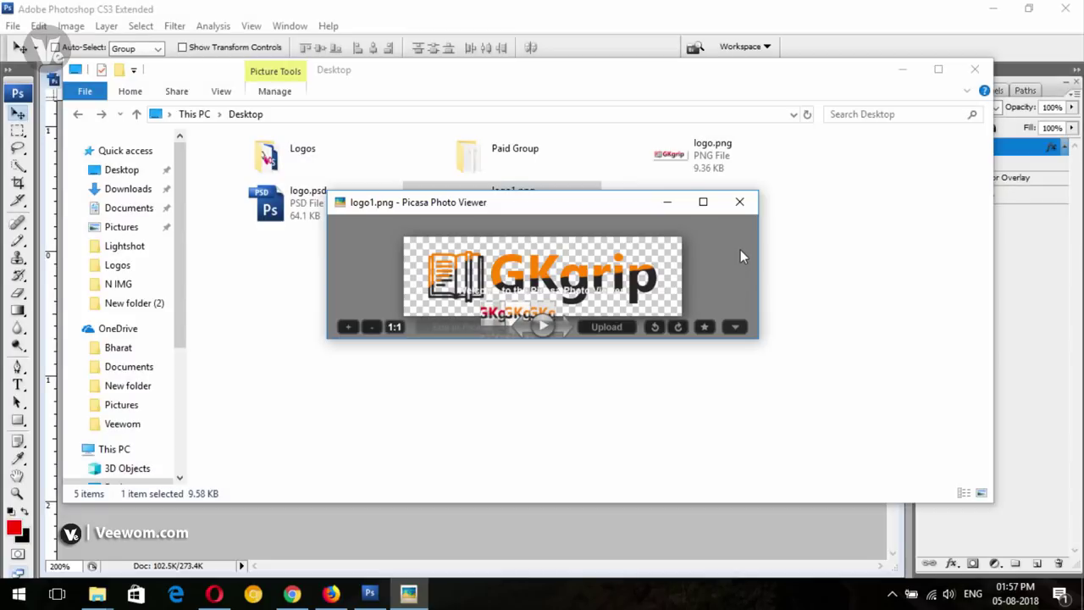
{"action": "left_click", "coordinate": [740, 202]}
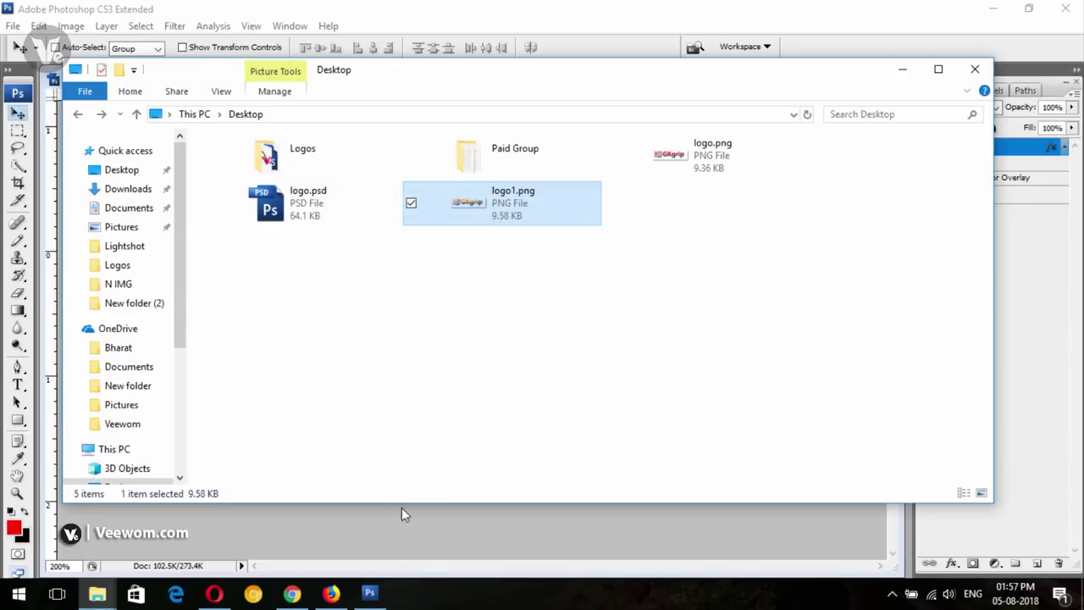
{"action": "left_click", "coordinate": [404, 513]}
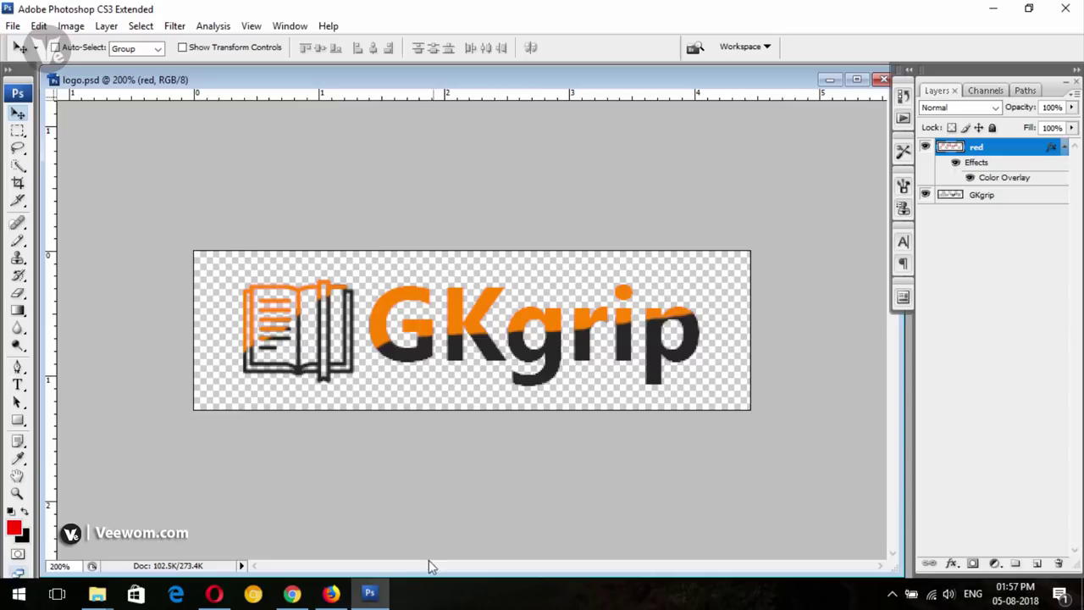
{"action": "left_click", "coordinate": [369, 592]}
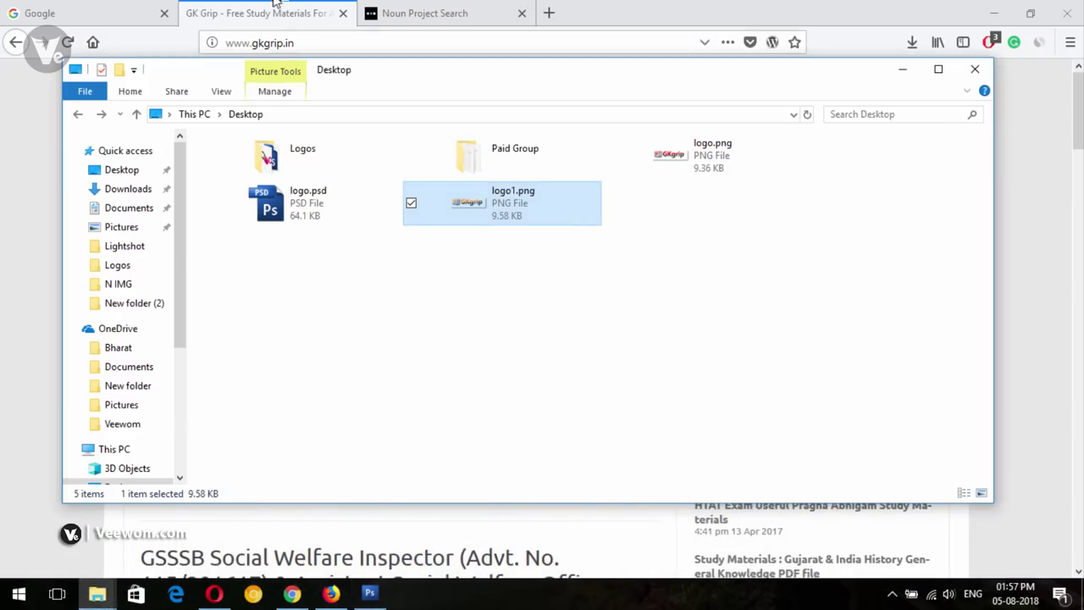
Open the GK Grip site's WordPress login page in Firefox, past the insecure-connection warning
{"action": "key", "text": "alt+Tab"}
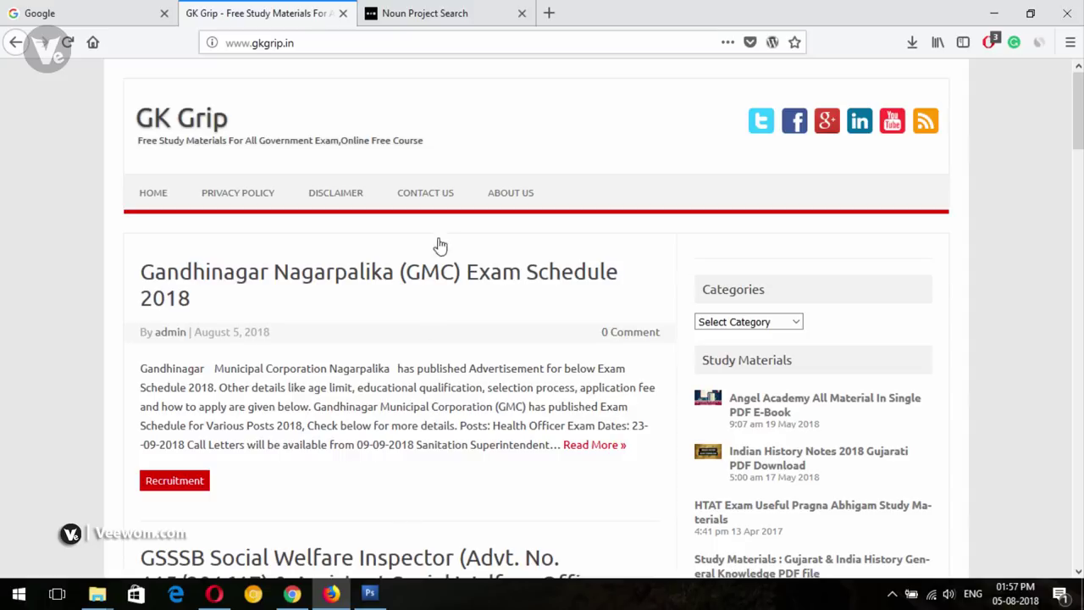
{"action": "left_click", "coordinate": [362, 43]}
{"action": "left_click", "coordinate": [363, 43]}
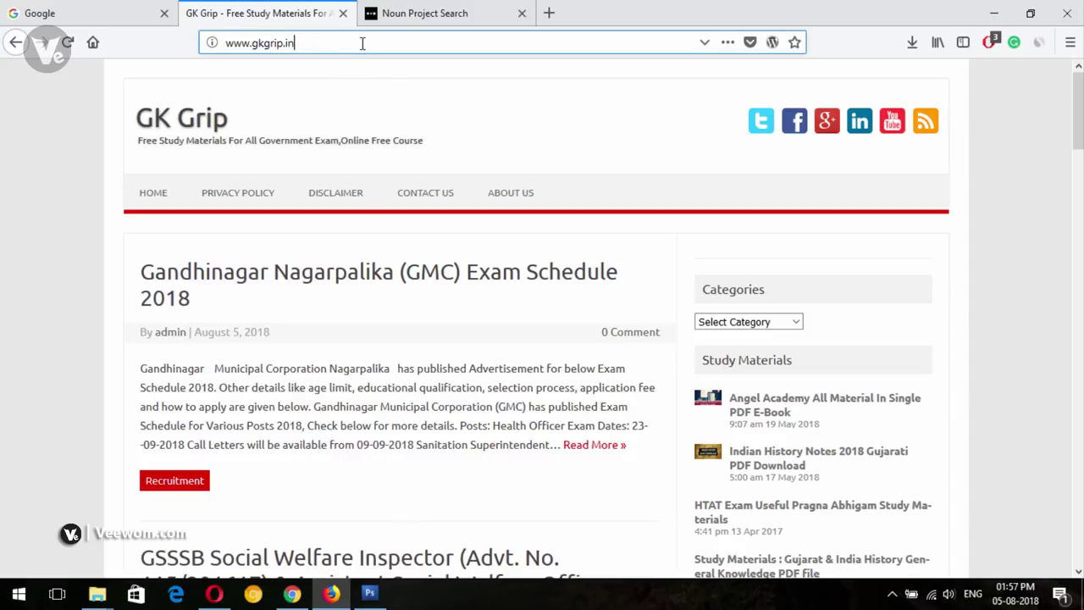
{"action": "type", "text": "/"}
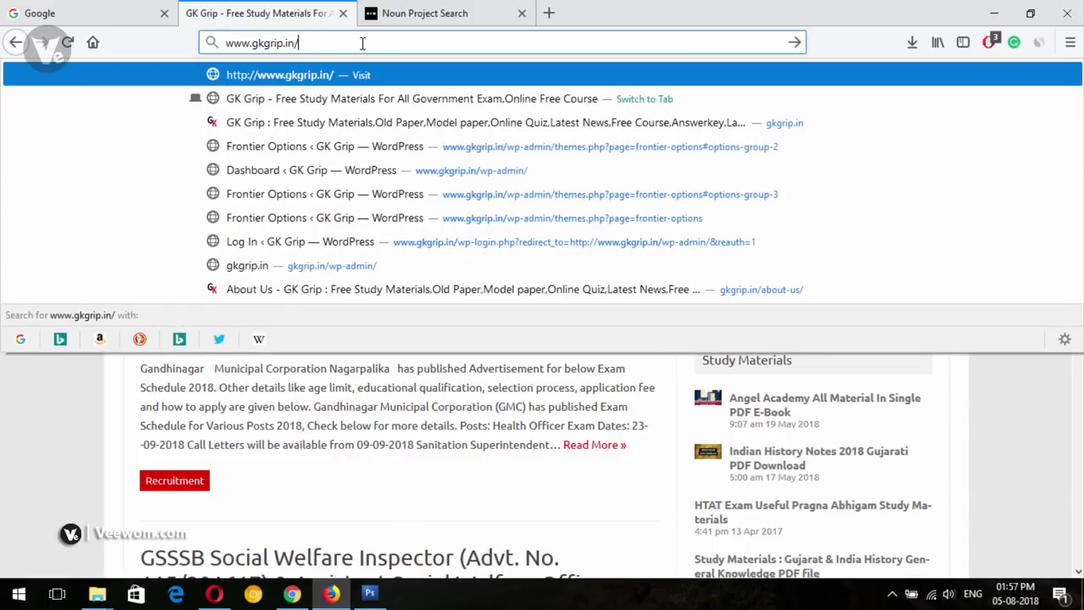
{"action": "left_click", "coordinate": [518, 170]}
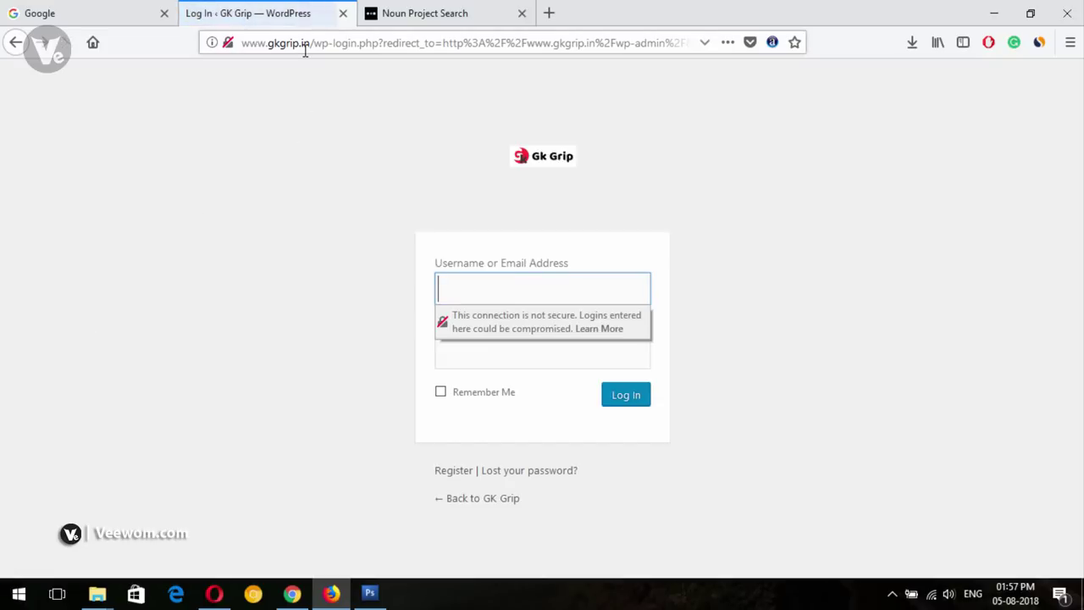
{"action": "left_click", "coordinate": [270, 206]}
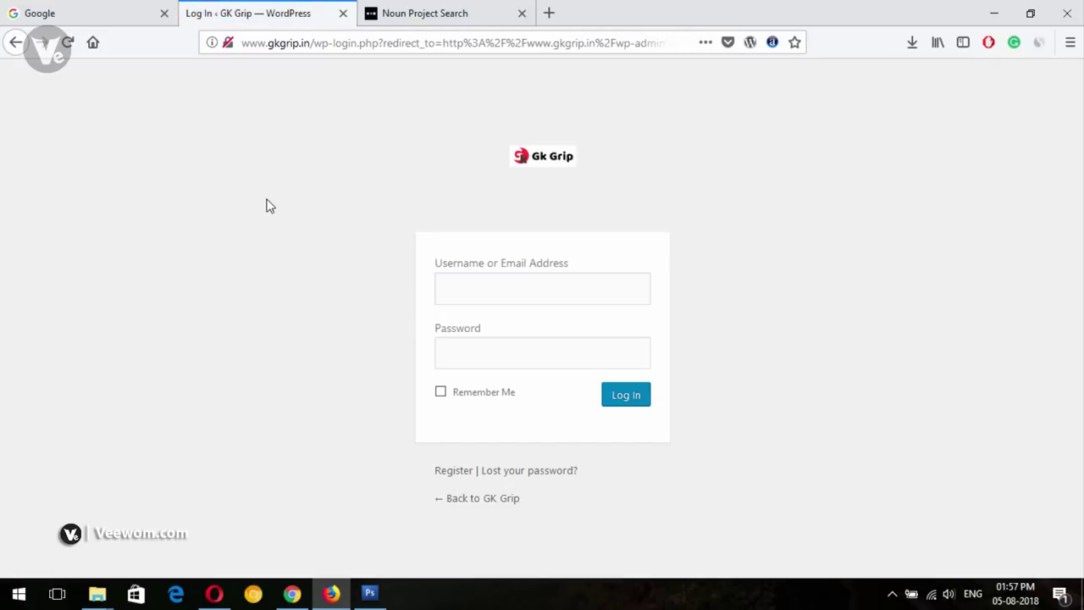
Log in with the admin username and password, declining to save the login
{"action": "left_click", "coordinate": [474, 282]}
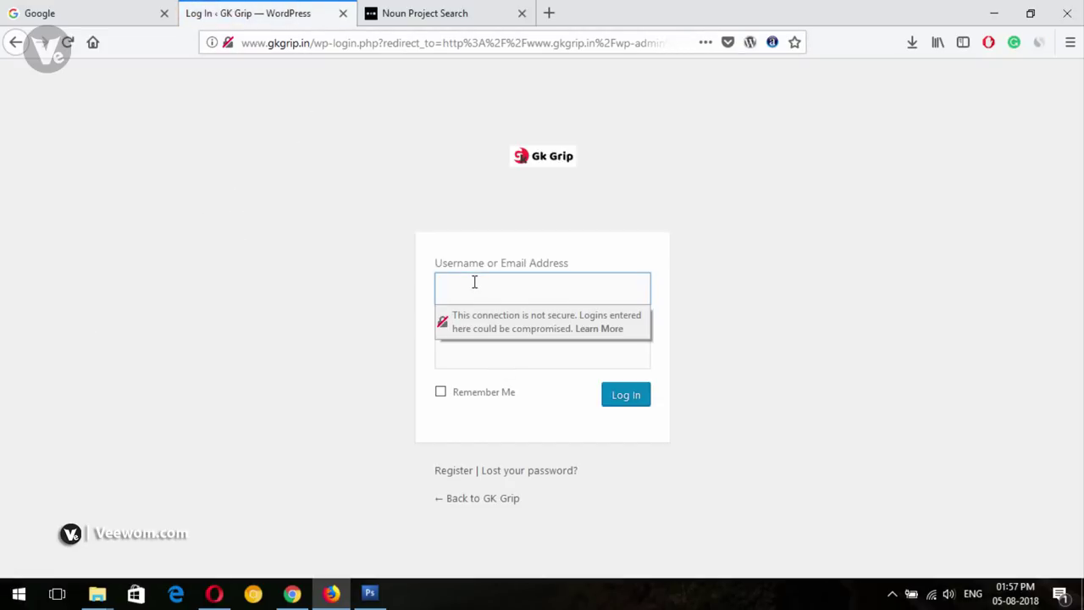
{"action": "type", "text": "admin"}
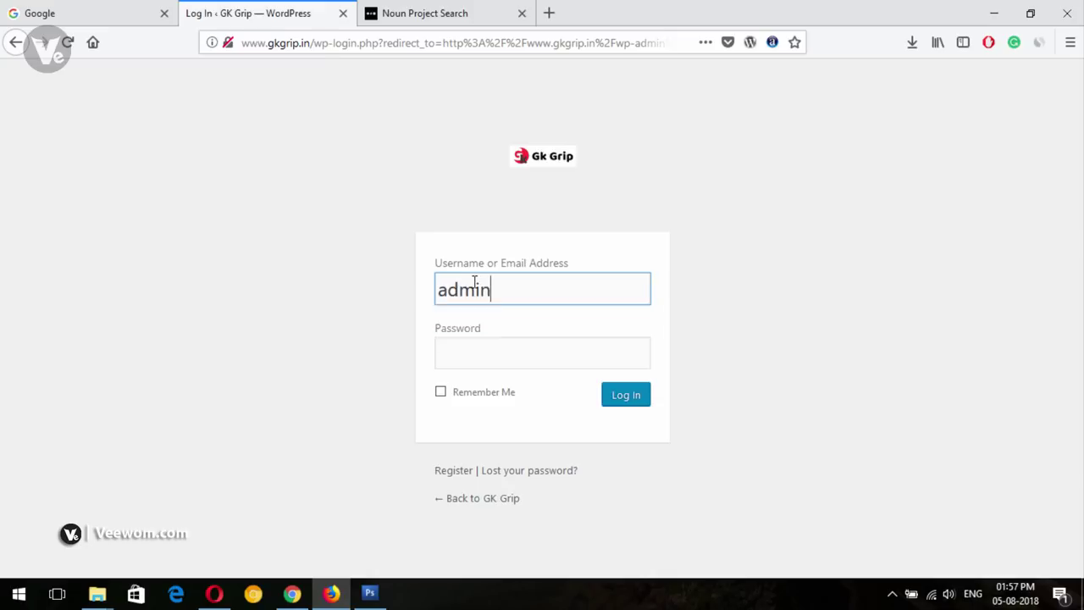
{"action": "key", "text": "Tab"}
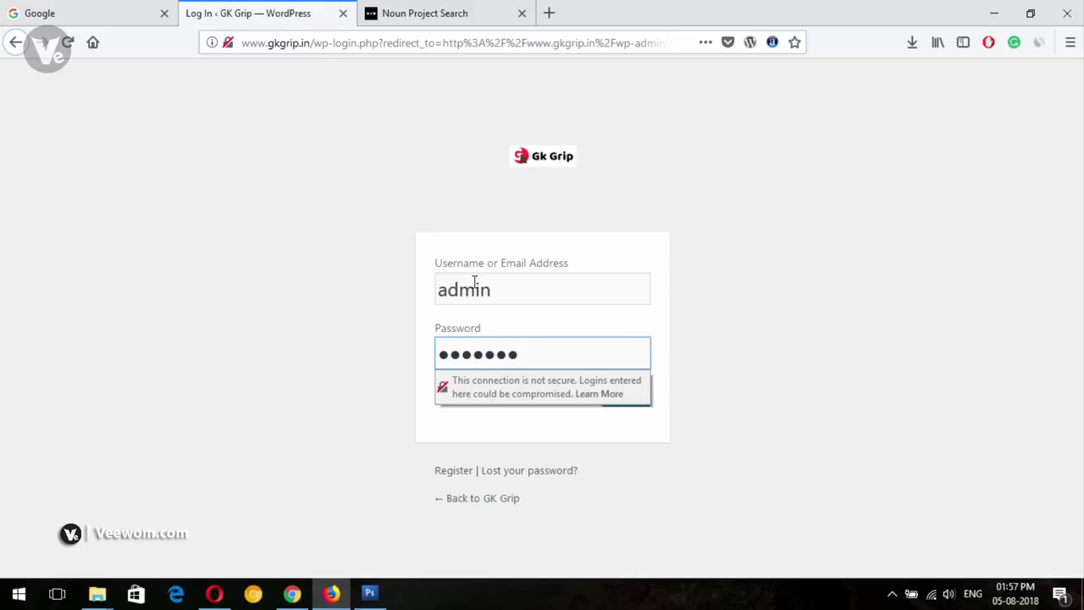
{"action": "type", "text": "•"}
{"action": "key", "text": "Return"}
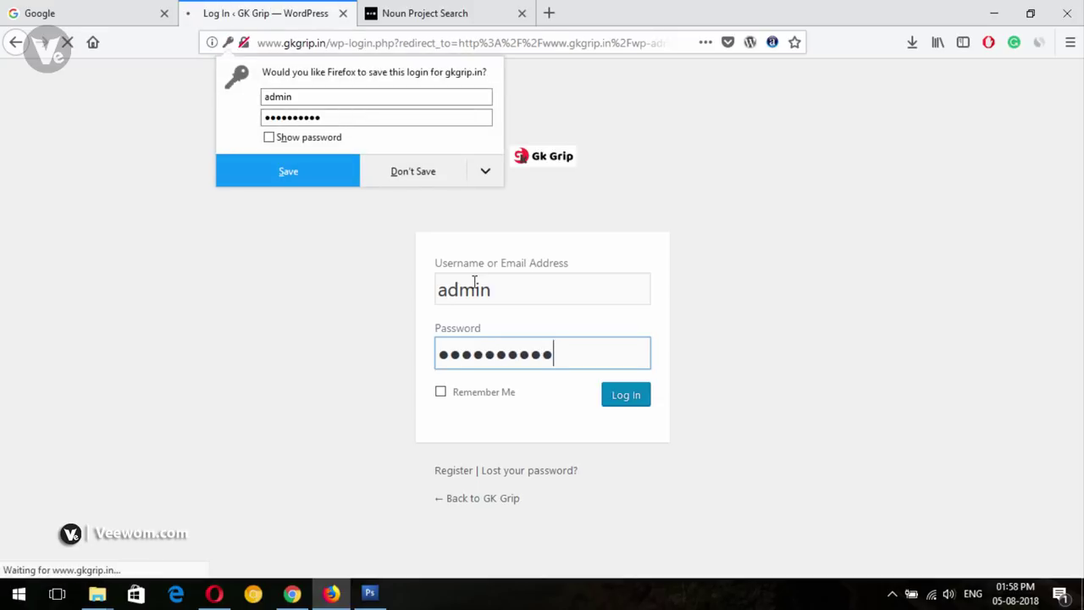
{"action": "left_click", "coordinate": [429, 184]}
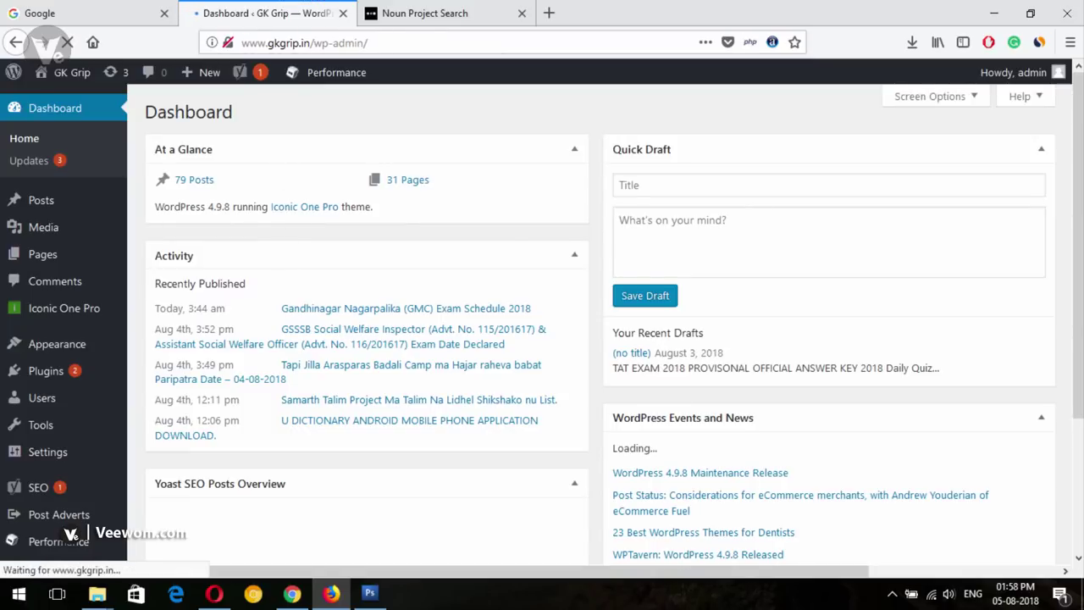
Open the GK Grip public site in a new tab via Visit Site
{"action": "scroll", "coordinate": [290, 247], "scroll_direction": "down", "scroll_amount": 1}
{"action": "scroll", "coordinate": [201, 147], "scroll_direction": "up", "scroll_amount": 1}
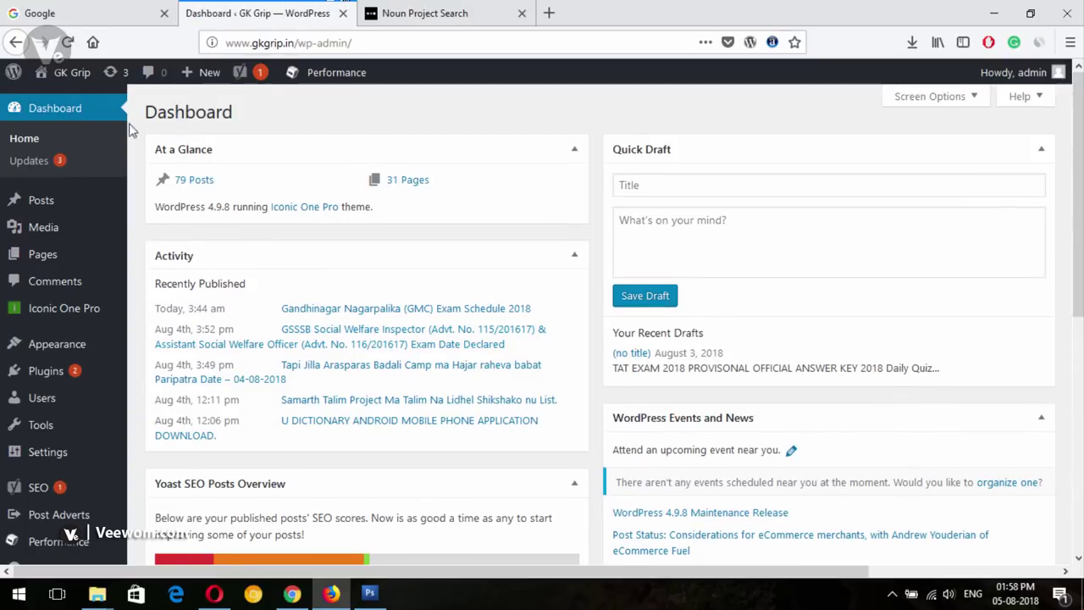
{"action": "mouse_move", "coordinate": [72, 72]}
{"action": "right_click", "coordinate": [56, 100]}
{"action": "left_click", "coordinate": [71, 110]}
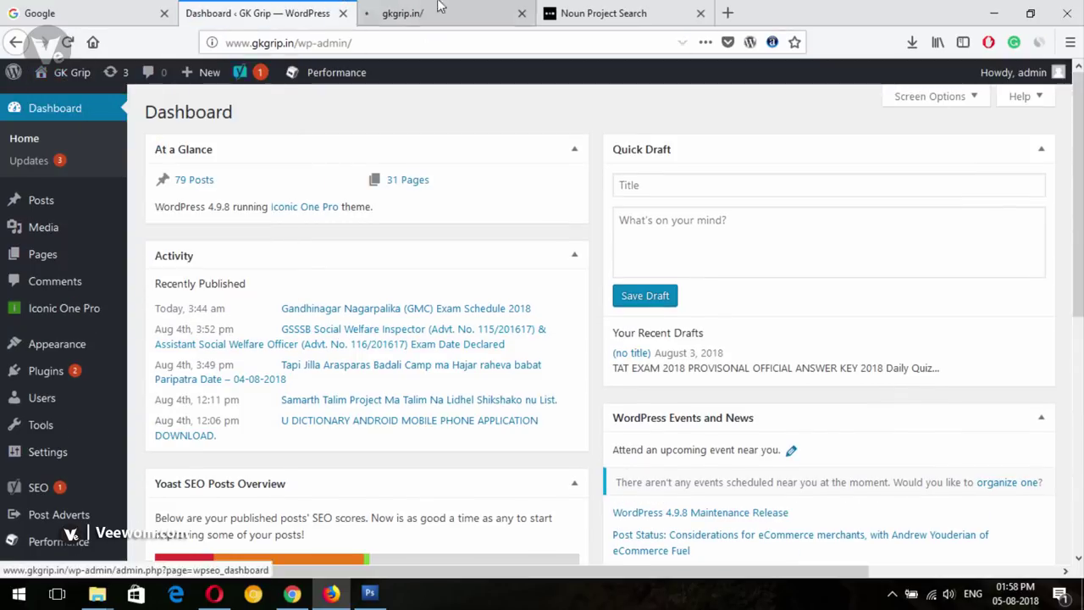
{"action": "left_click", "coordinate": [403, 10]}
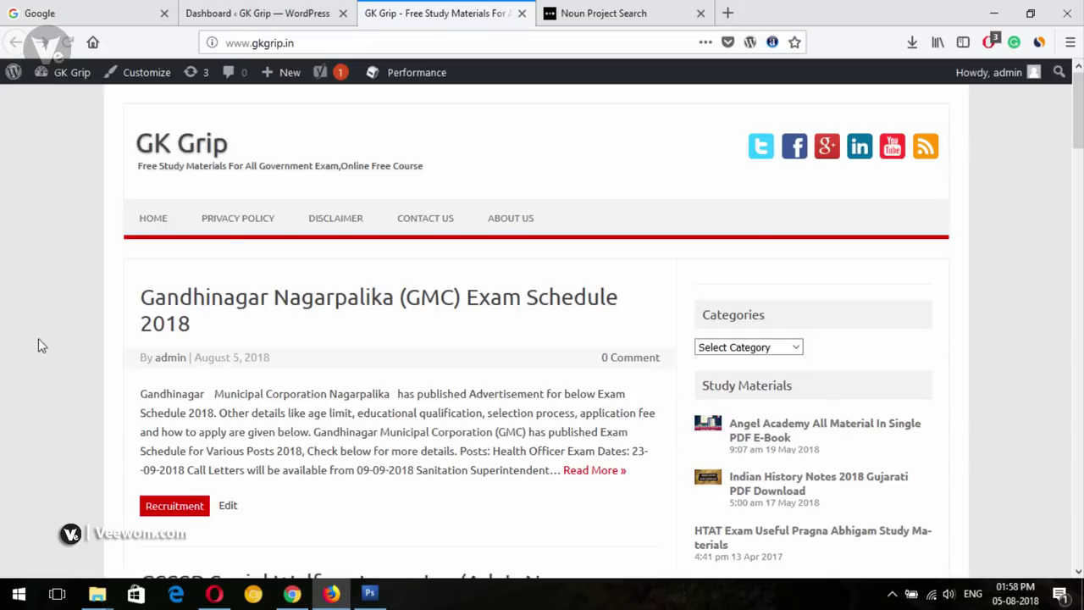
Return to the /wp-admin/ Dashboard tab and open the Iconic One Pro theme options
{"action": "left_click", "coordinate": [246, 7]}
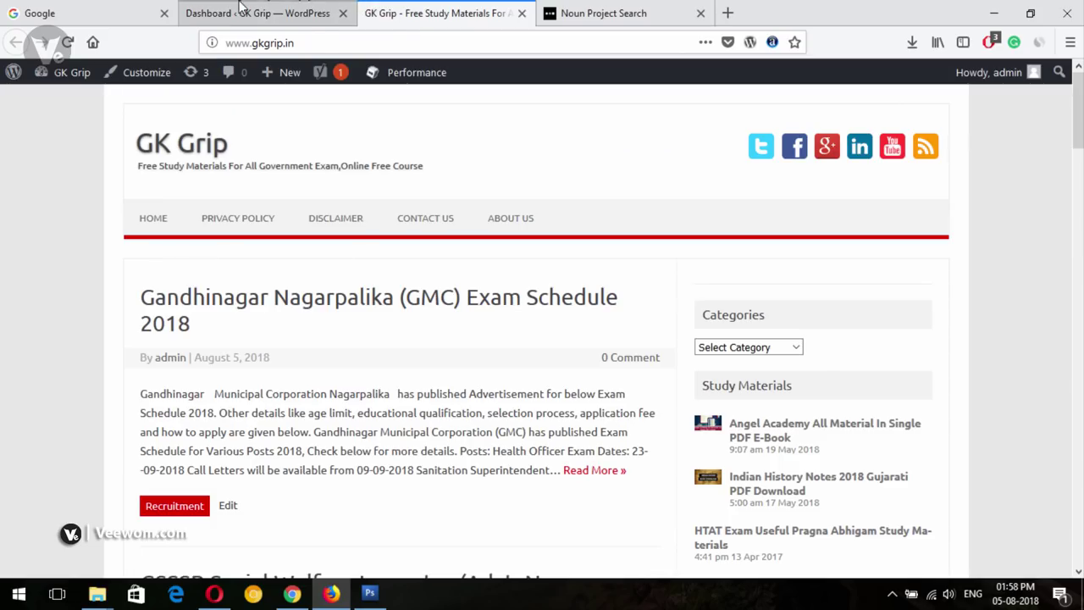
{"action": "type", "text": "/wp-admin/"}
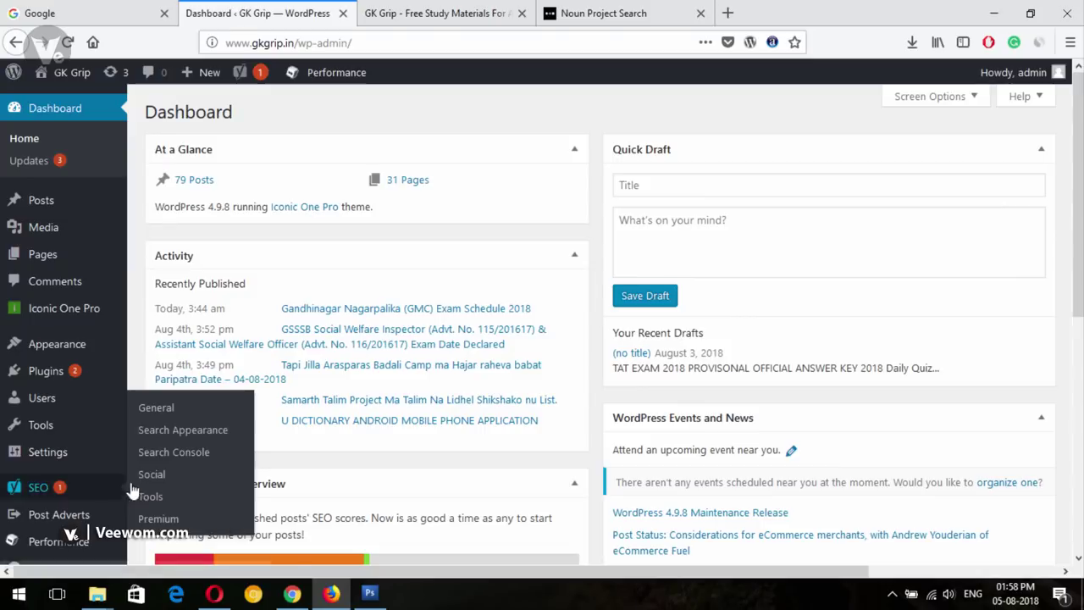
{"action": "left_click", "coordinate": [418, 10]}
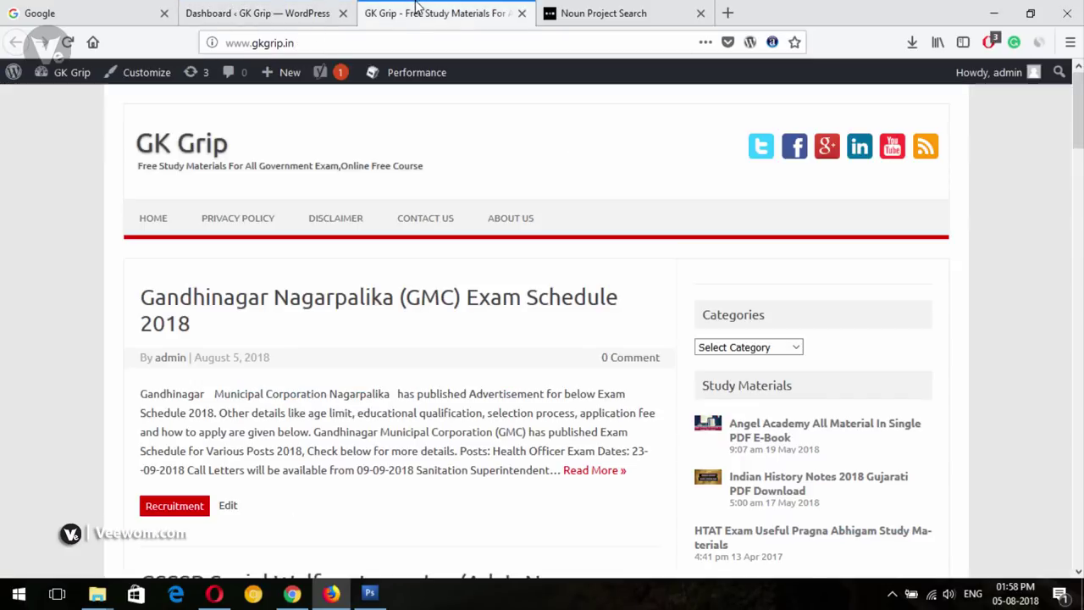
{"action": "left_click", "coordinate": [282, 7]}
{"action": "left_click", "coordinate": [366, 13]}
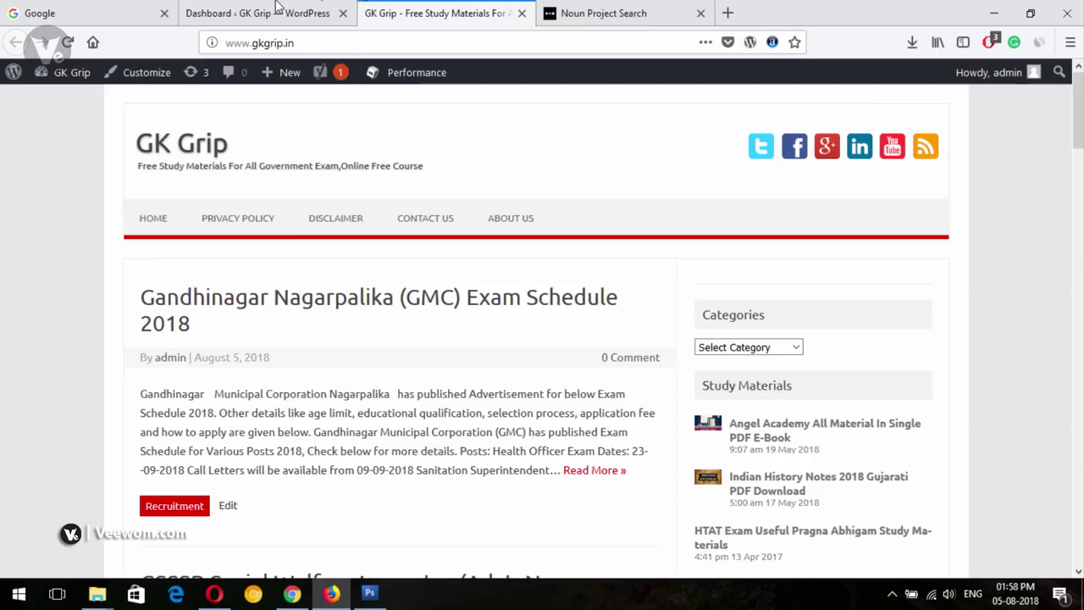
{"action": "left_click", "coordinate": [279, 10]}
{"action": "mouse_move", "coordinate": [41, 313]}
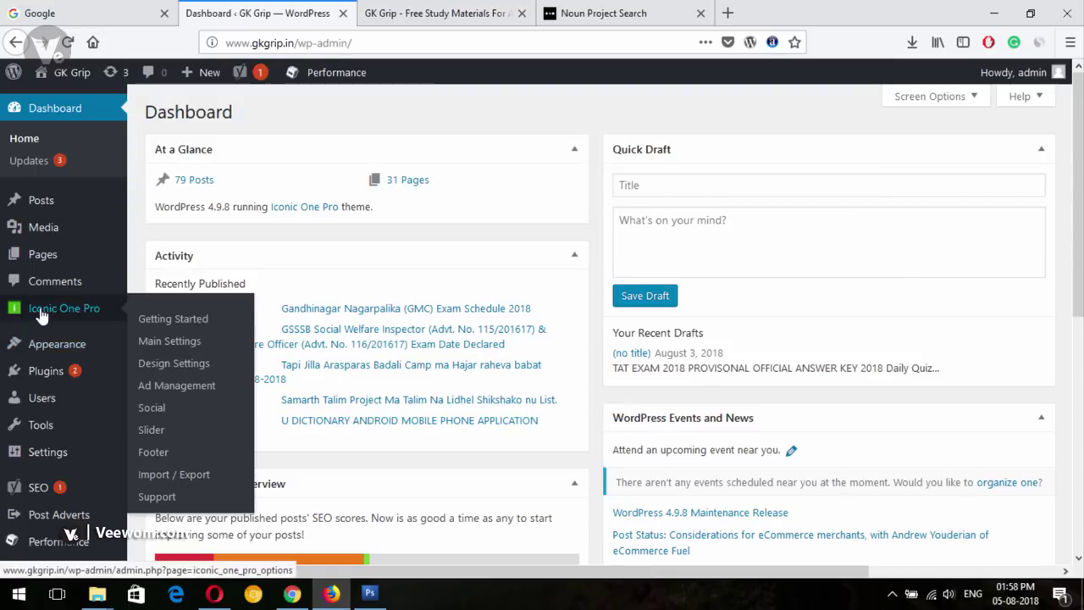
{"action": "left_click", "coordinate": [88, 303]}
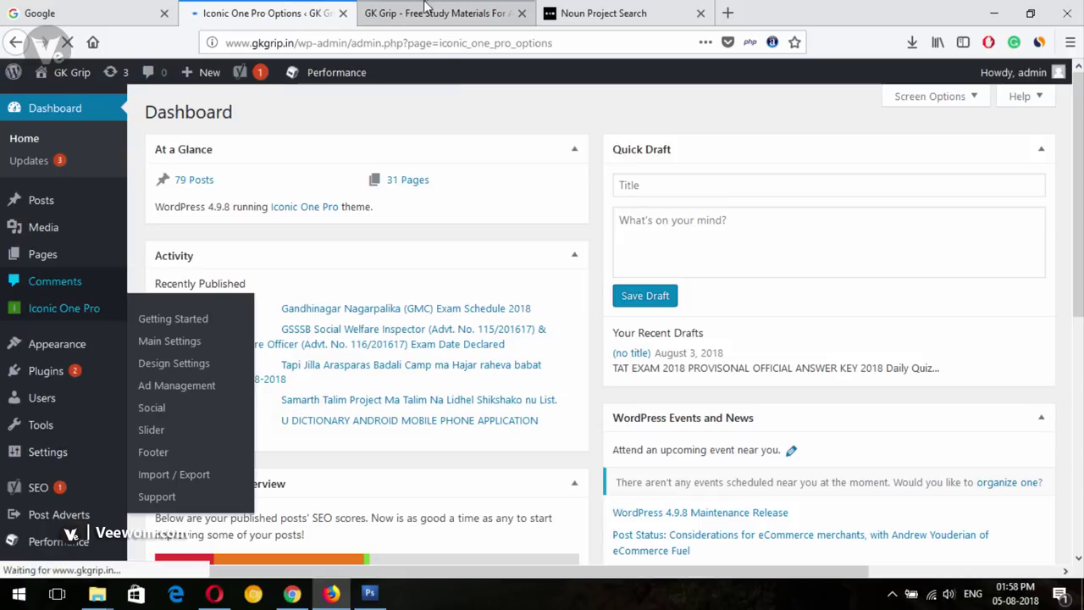
Review the Iconic One Pro Design Settings section
{"action": "left_click", "coordinate": [427, 11]}
{"action": "left_click", "coordinate": [251, 8]}
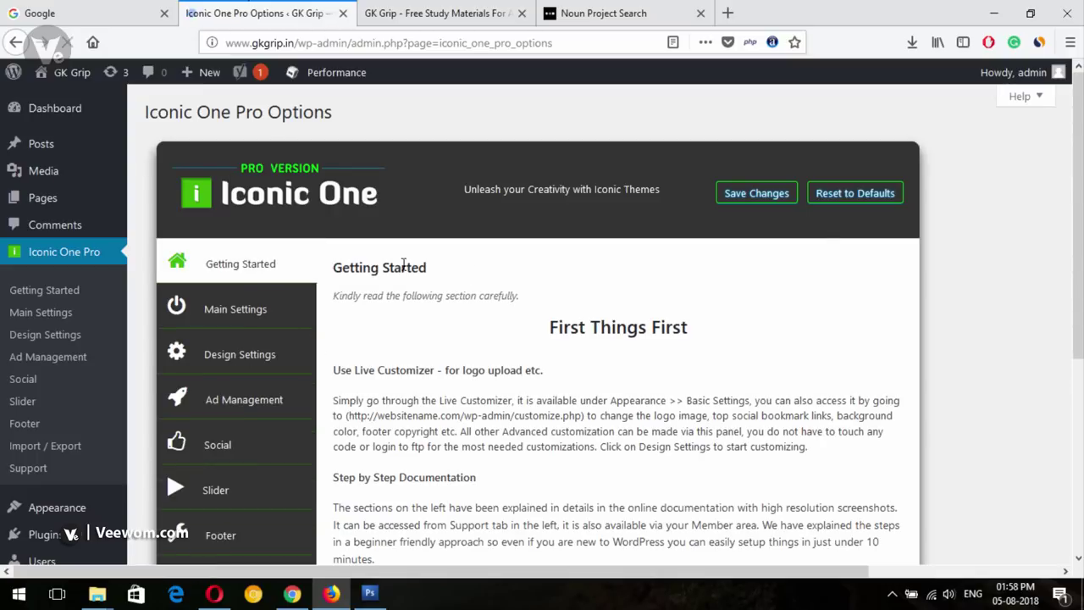
{"action": "scroll", "coordinate": [1081, 194], "scroll_direction": "down", "scroll_amount": 2}
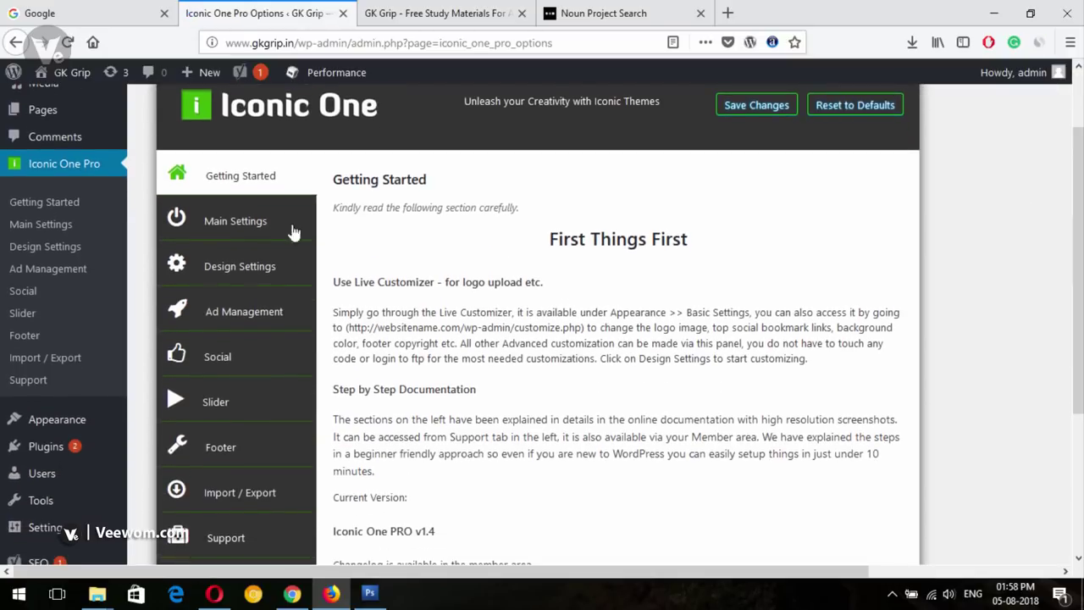
{"action": "left_click", "coordinate": [243, 275]}
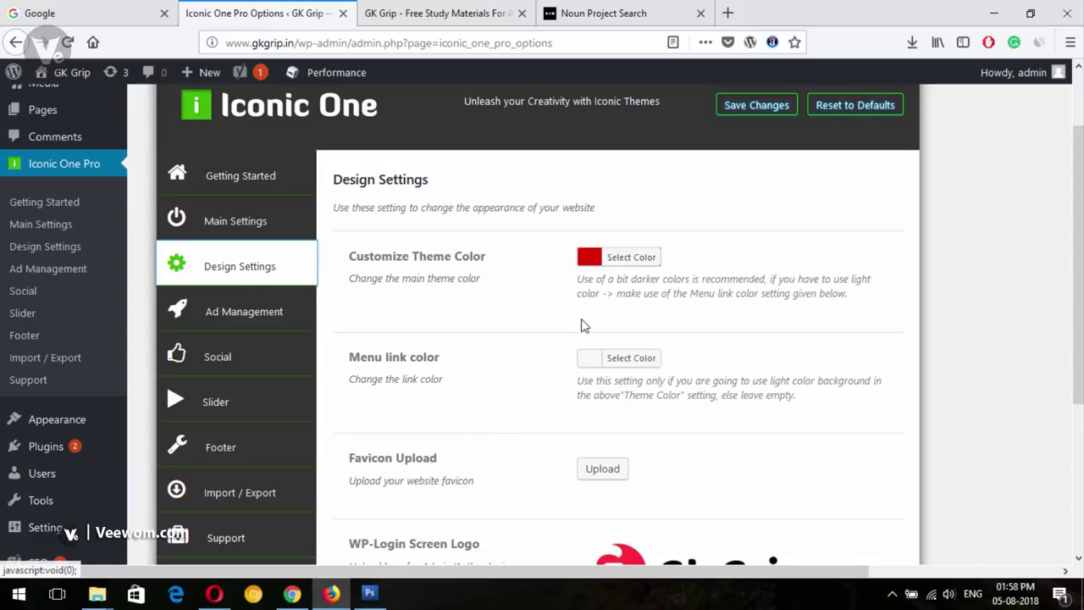
{"action": "scroll", "coordinate": [974, 339], "scroll_direction": "down", "scroll_amount": 5}
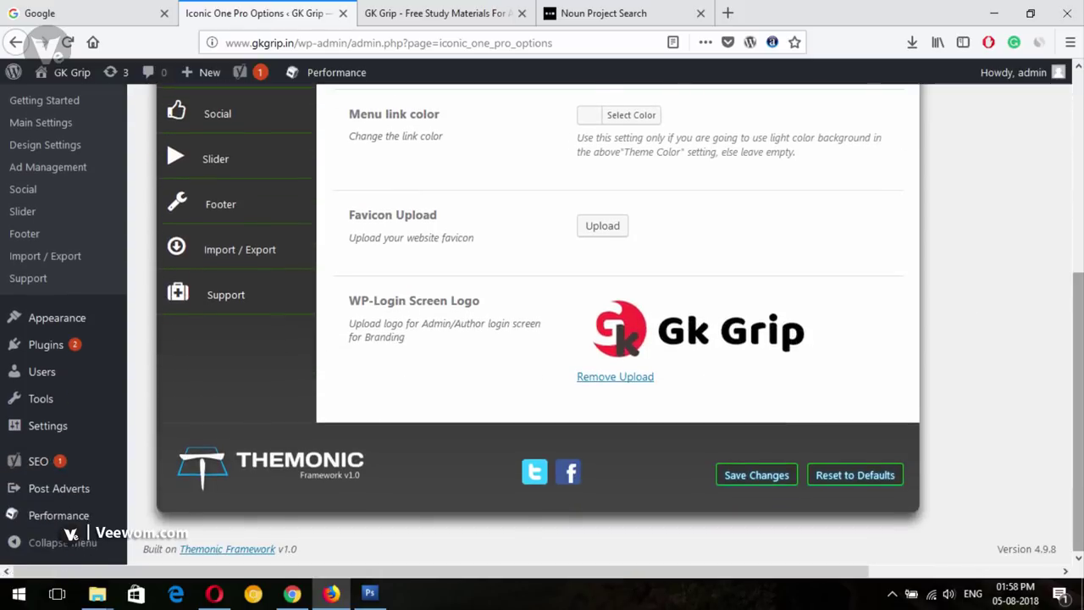
{"action": "scroll", "coordinate": [355, 279], "scroll_direction": "up", "scroll_amount": 6}
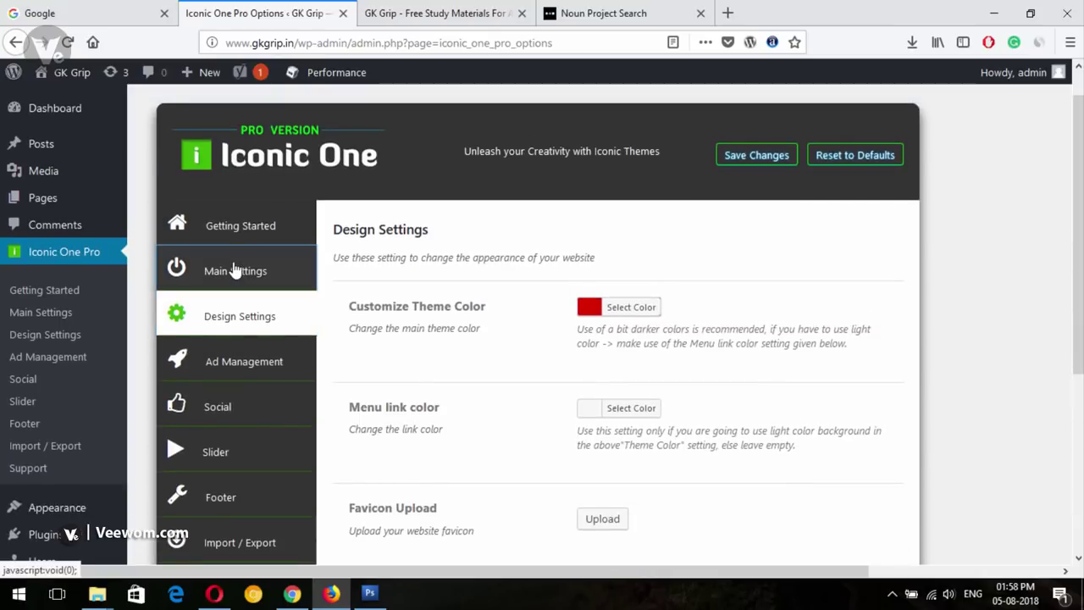
Scroll through the Iconic One Pro Main Settings section
{"action": "left_click", "coordinate": [234, 272]}
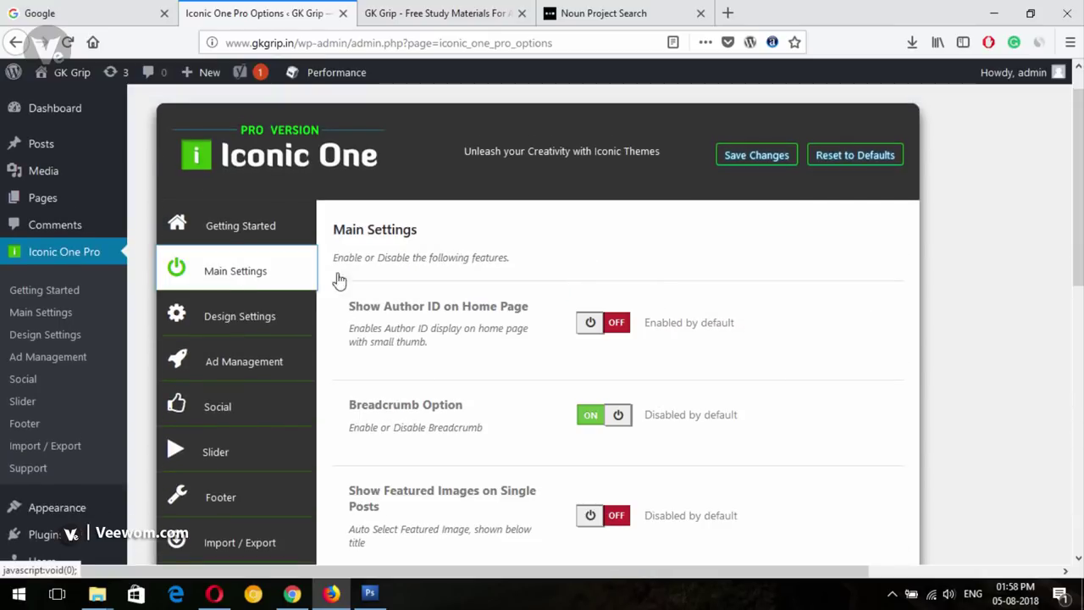
{"action": "scroll", "coordinate": [968, 310], "scroll_direction": "down", "scroll_amount": 1}
{"action": "scroll", "coordinate": [263, 301], "scroll_direction": "down", "scroll_amount": 5}
{"action": "scroll", "coordinate": [263, 301], "scroll_direction": "up", "scroll_amount": 4}
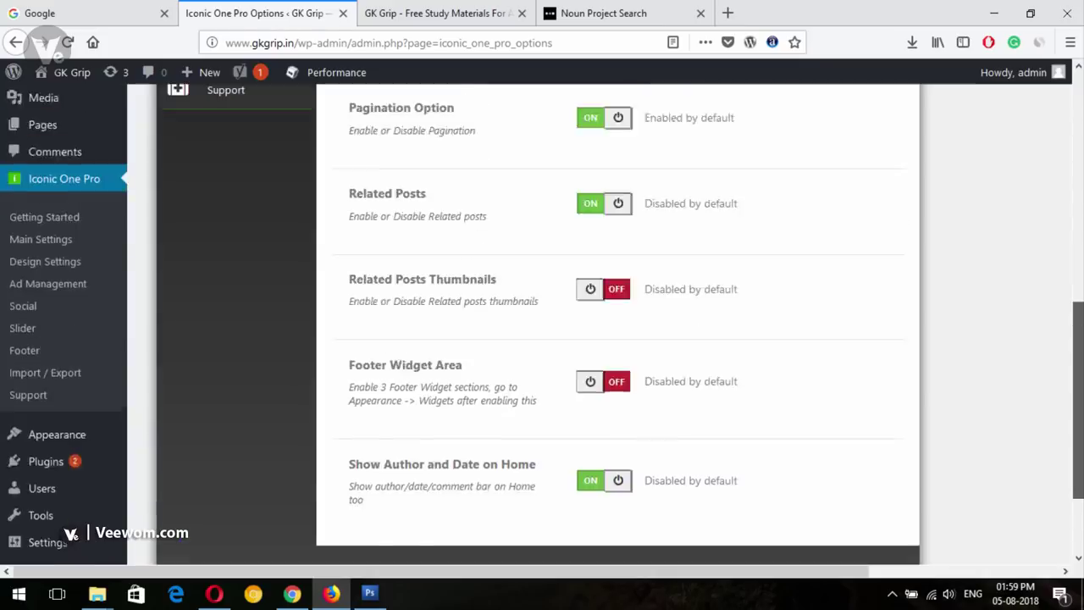
{"action": "scroll", "coordinate": [263, 300], "scroll_direction": "up", "scroll_amount": 3}
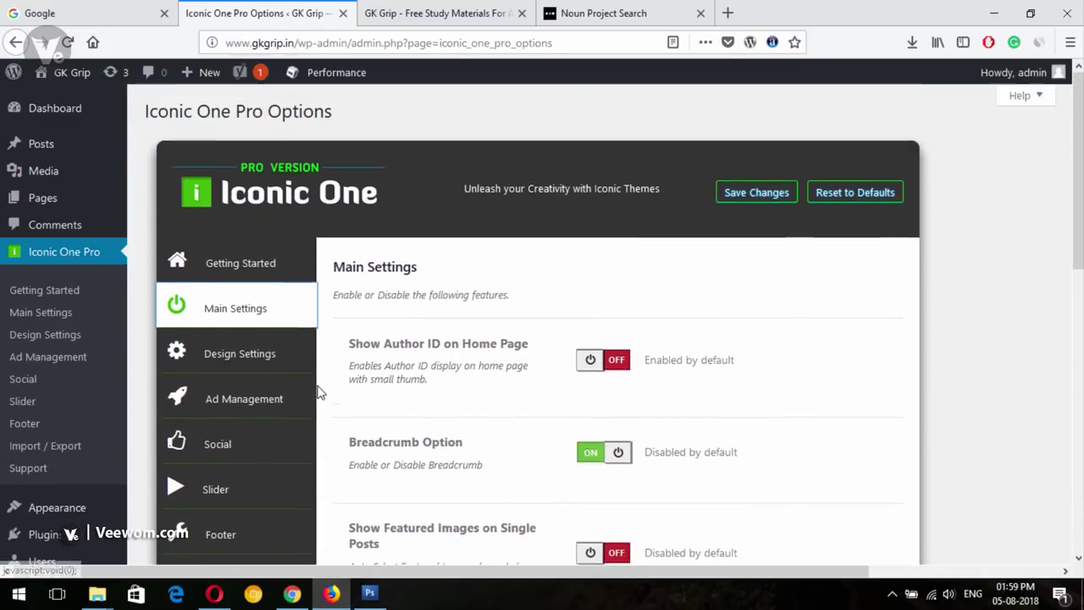
Reread the Getting Started notes, then launch Appearance > Customize
{"action": "left_click", "coordinate": [249, 274]}
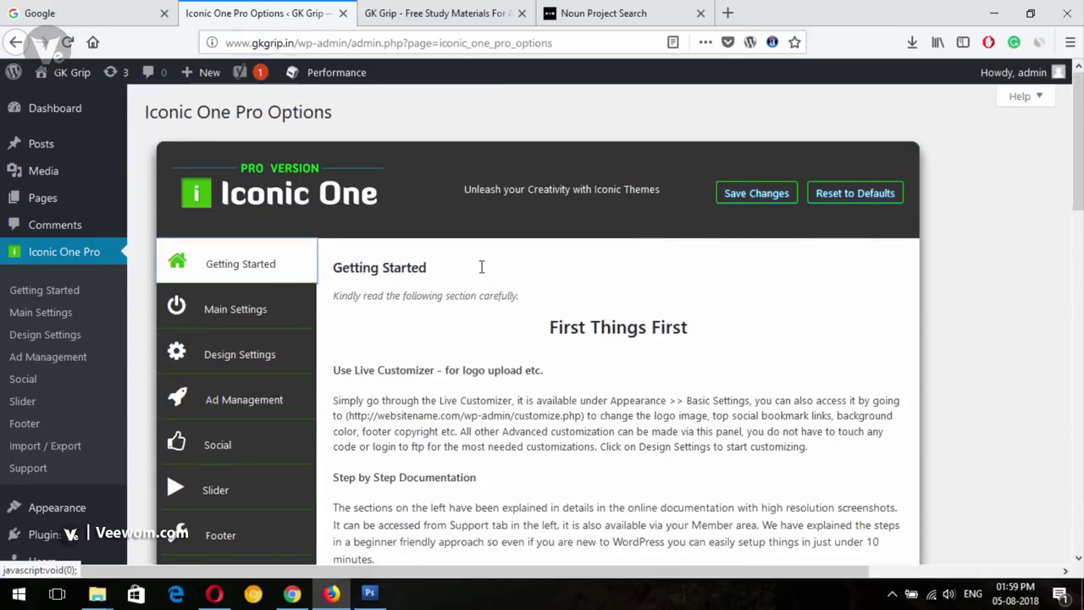
{"action": "scroll", "coordinate": [482, 266], "scroll_direction": "down", "scroll_amount": 5}
{"action": "scroll", "coordinate": [36, 108], "scroll_direction": "up", "scroll_amount": 5}
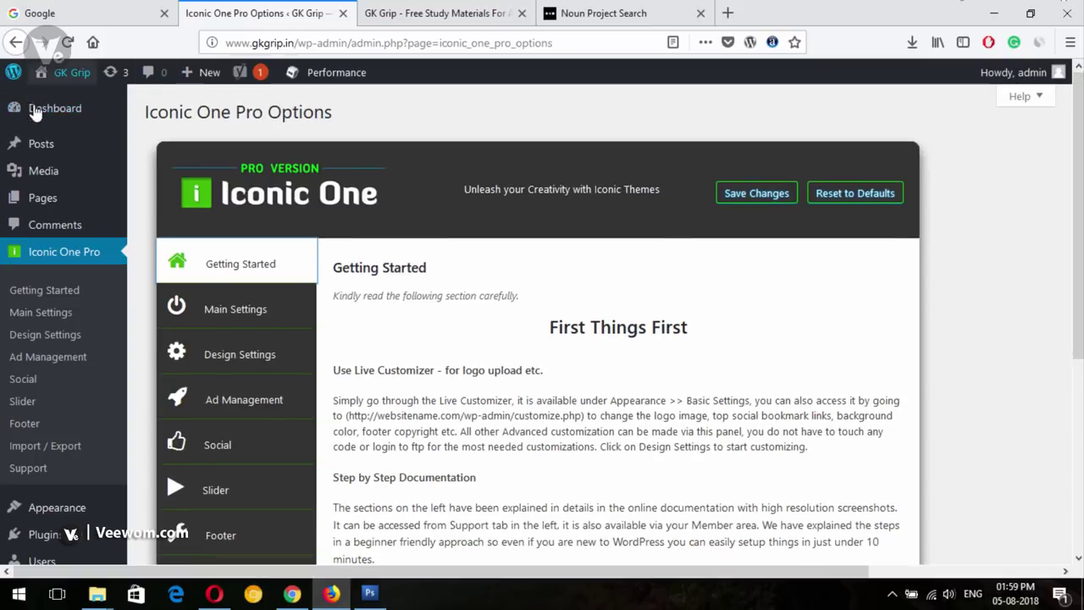
{"action": "scroll", "coordinate": [138, 298], "scroll_direction": "down", "scroll_amount": 2}
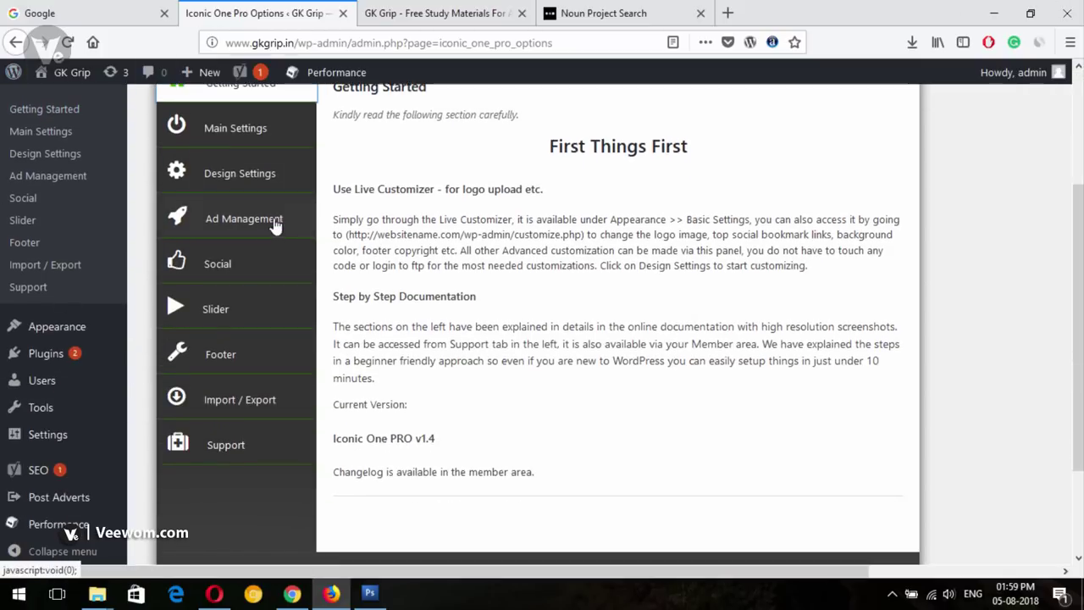
{"action": "mouse_move", "coordinate": [31, 330]}
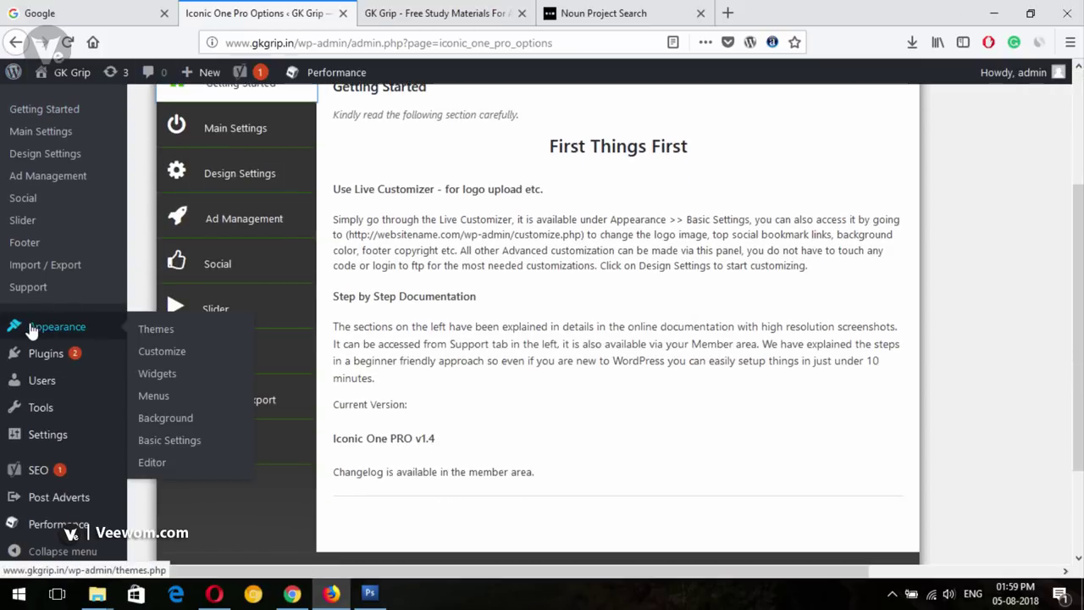
{"action": "left_click", "coordinate": [157, 351]}
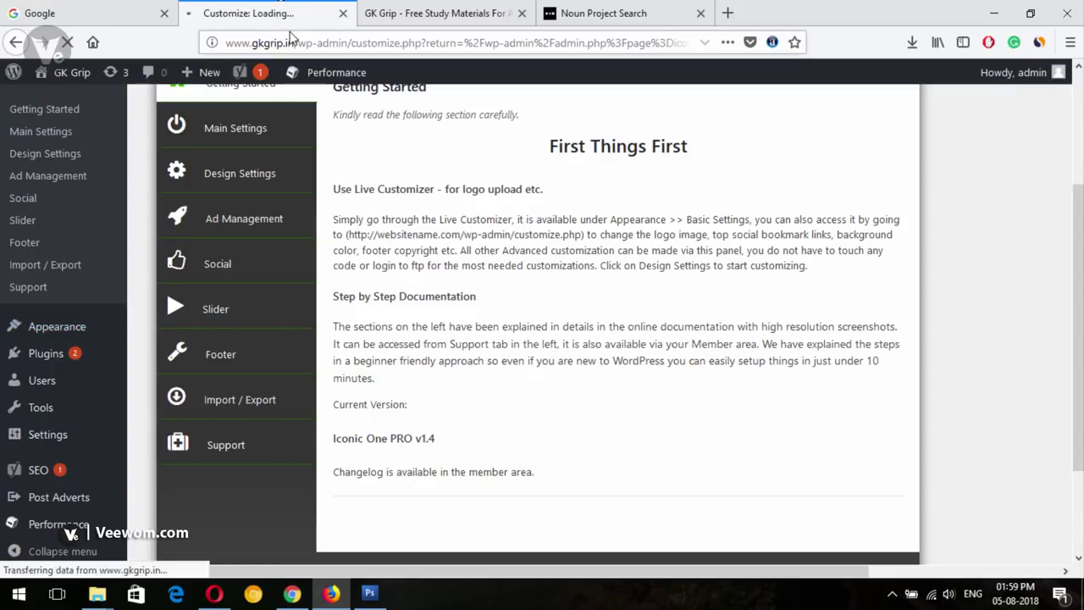
Watch the GK Grip homepage tab while the Customizer loads in its own tab
{"action": "left_click", "coordinate": [436, 13]}
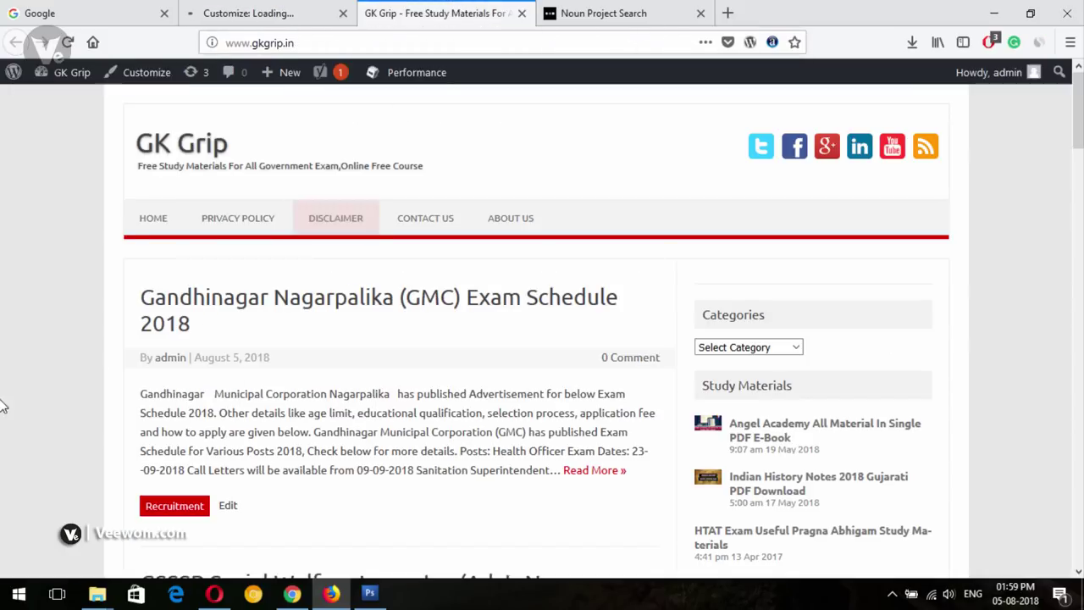
{"action": "left_click", "coordinate": [244, 10]}
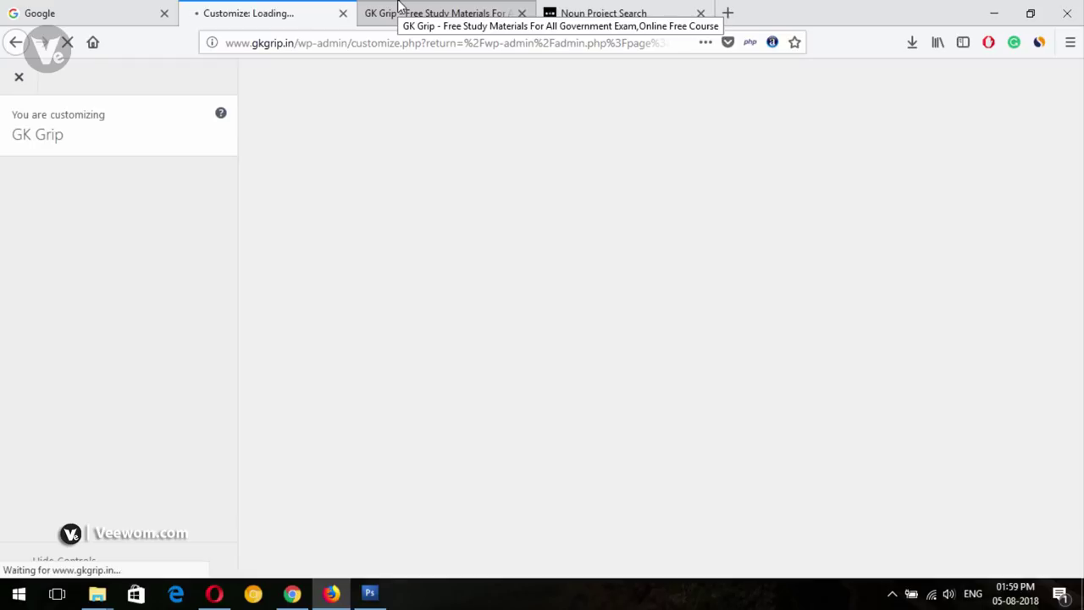
{"action": "left_click", "coordinate": [413, 4]}
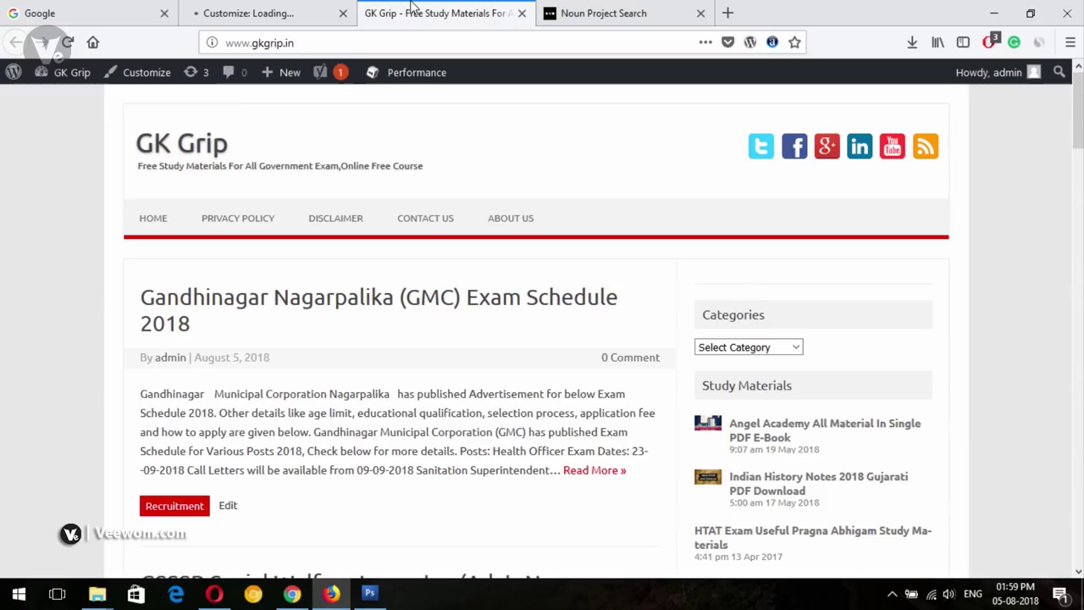